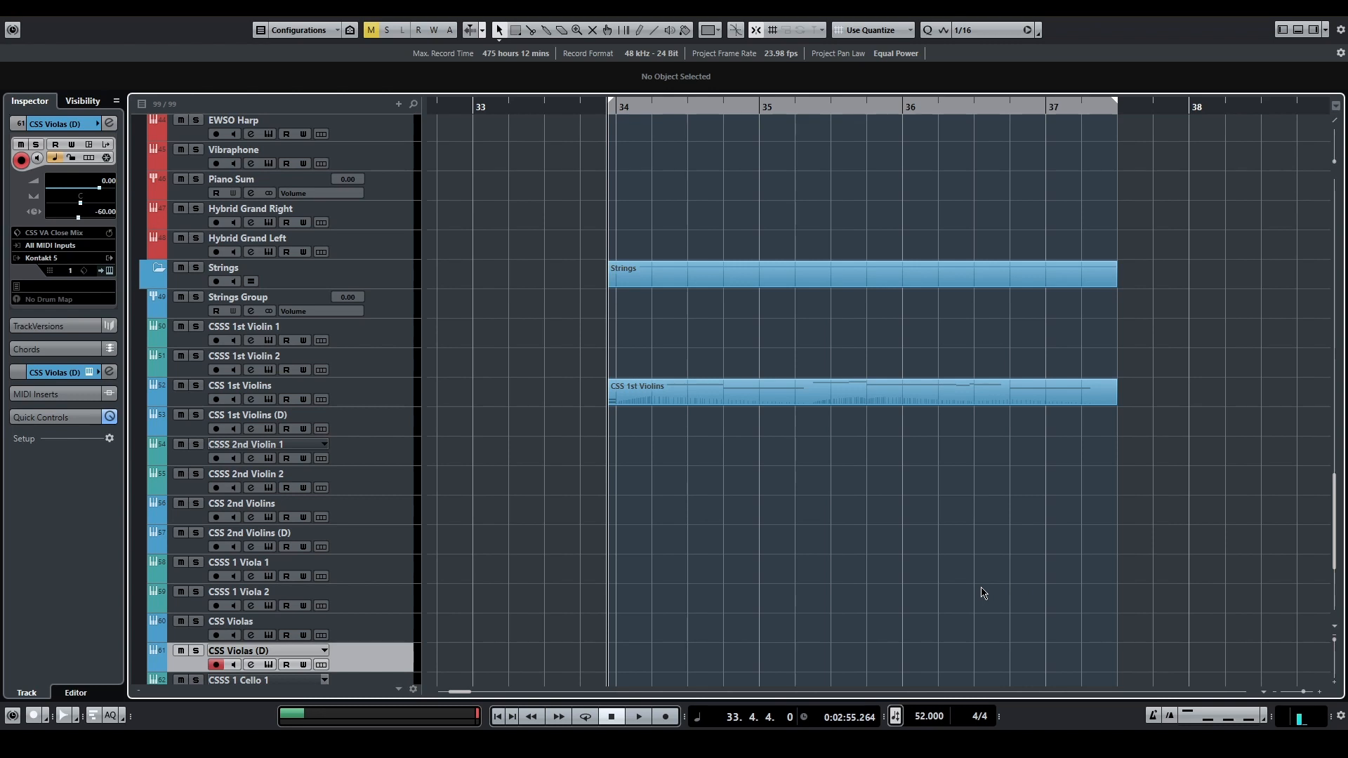
Step: Open the Logical Editor for the CSS 1st Violins part and add a filter where Type Is Equal to Note
{"action": "left_click", "coordinate": [826, 396]}
{"action": "left_click", "coordinate": [168, 7]}
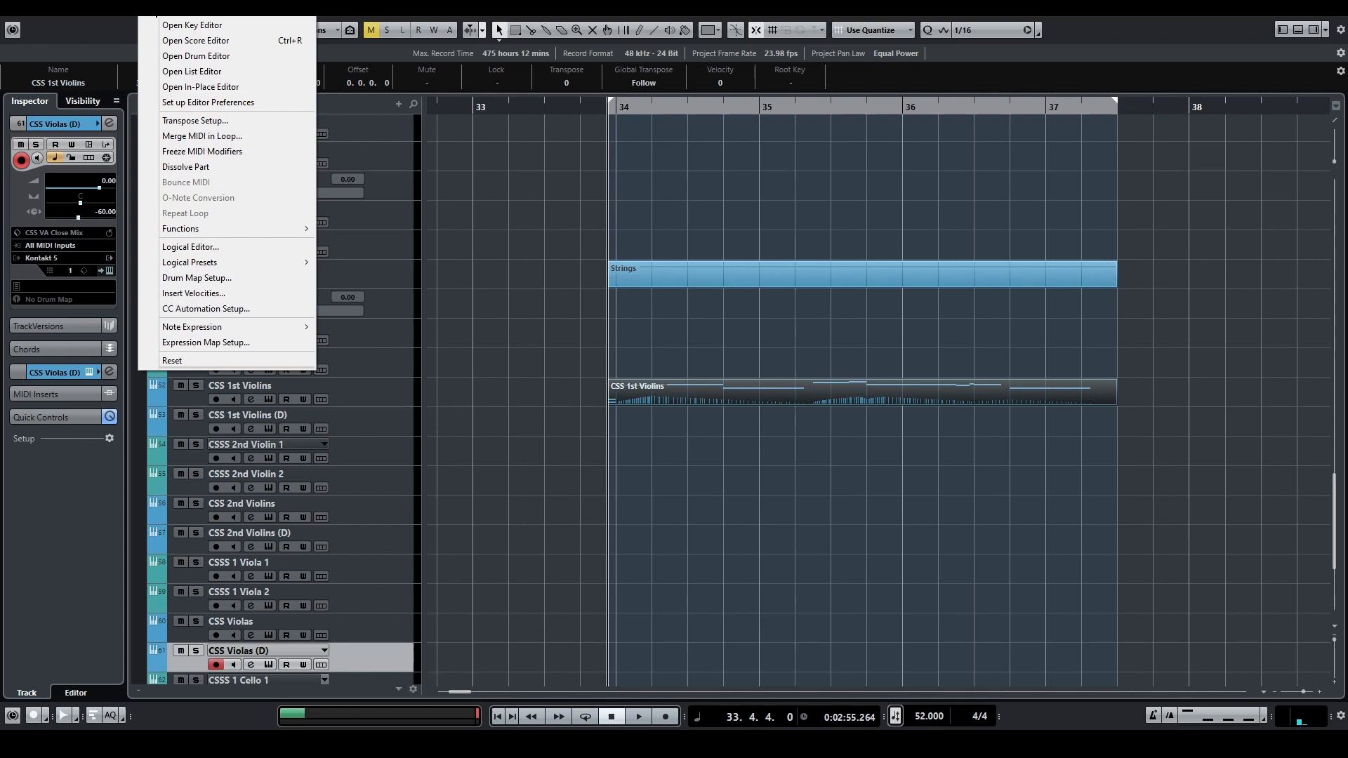
{"action": "left_click", "coordinate": [220, 247]}
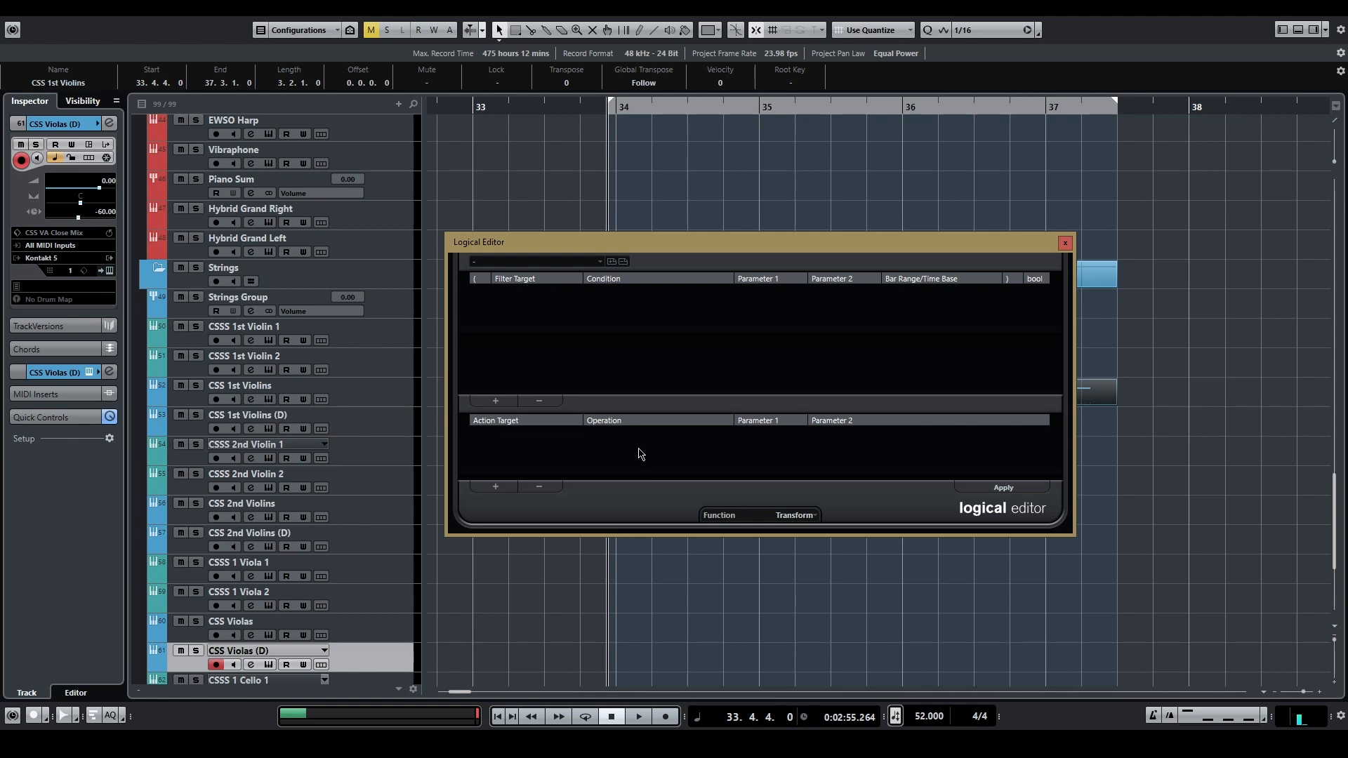
{"action": "left_click", "coordinate": [496, 402]}
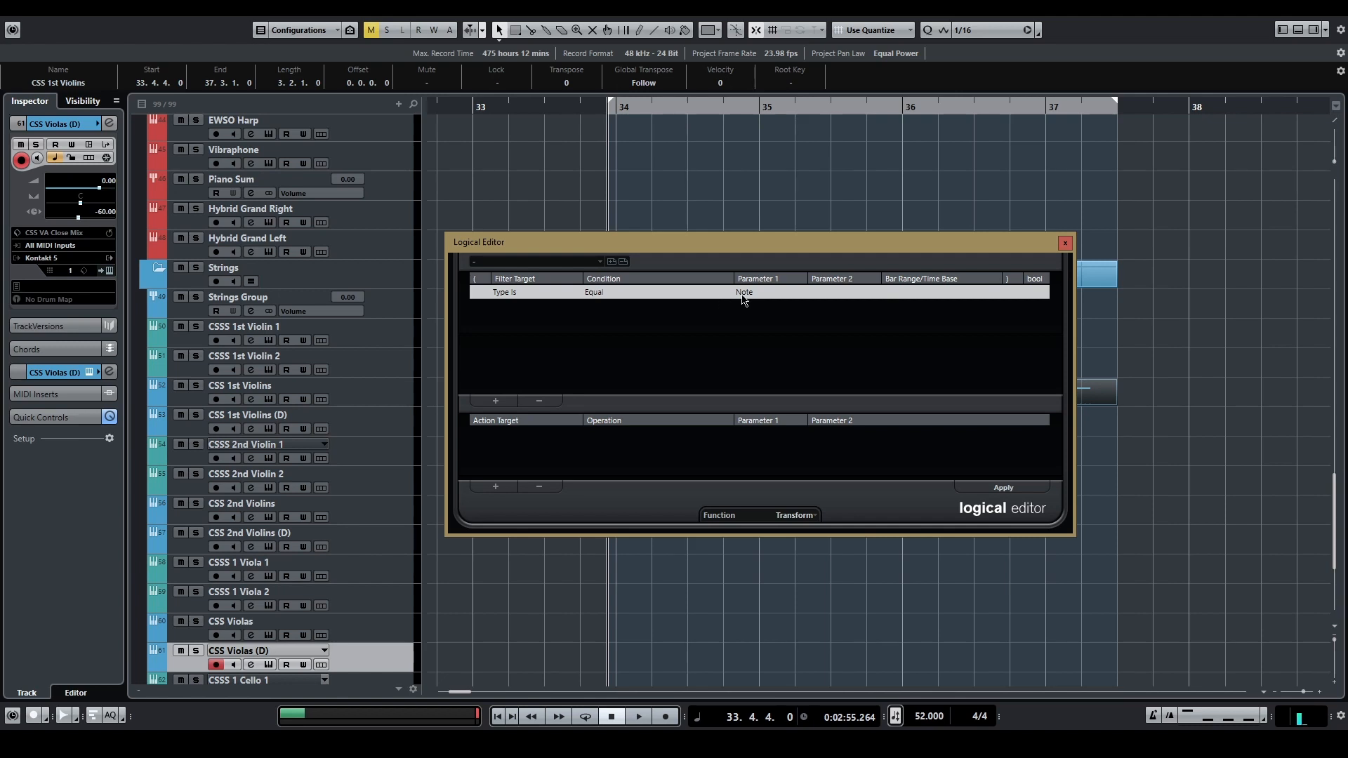
Step: Add a second filter line requiring that the property "Event is selected" is set
{"action": "left_click", "coordinate": [504, 403]}
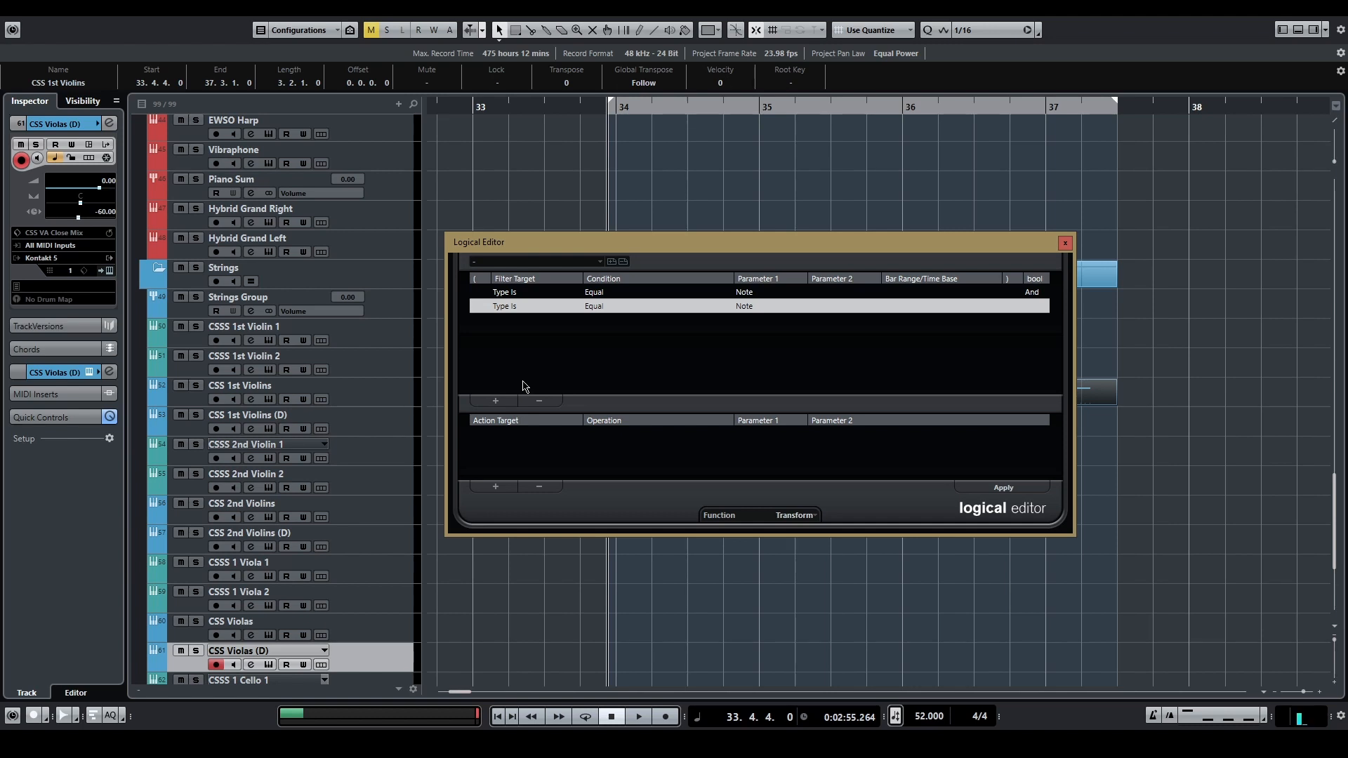
{"action": "left_click", "coordinate": [506, 307]}
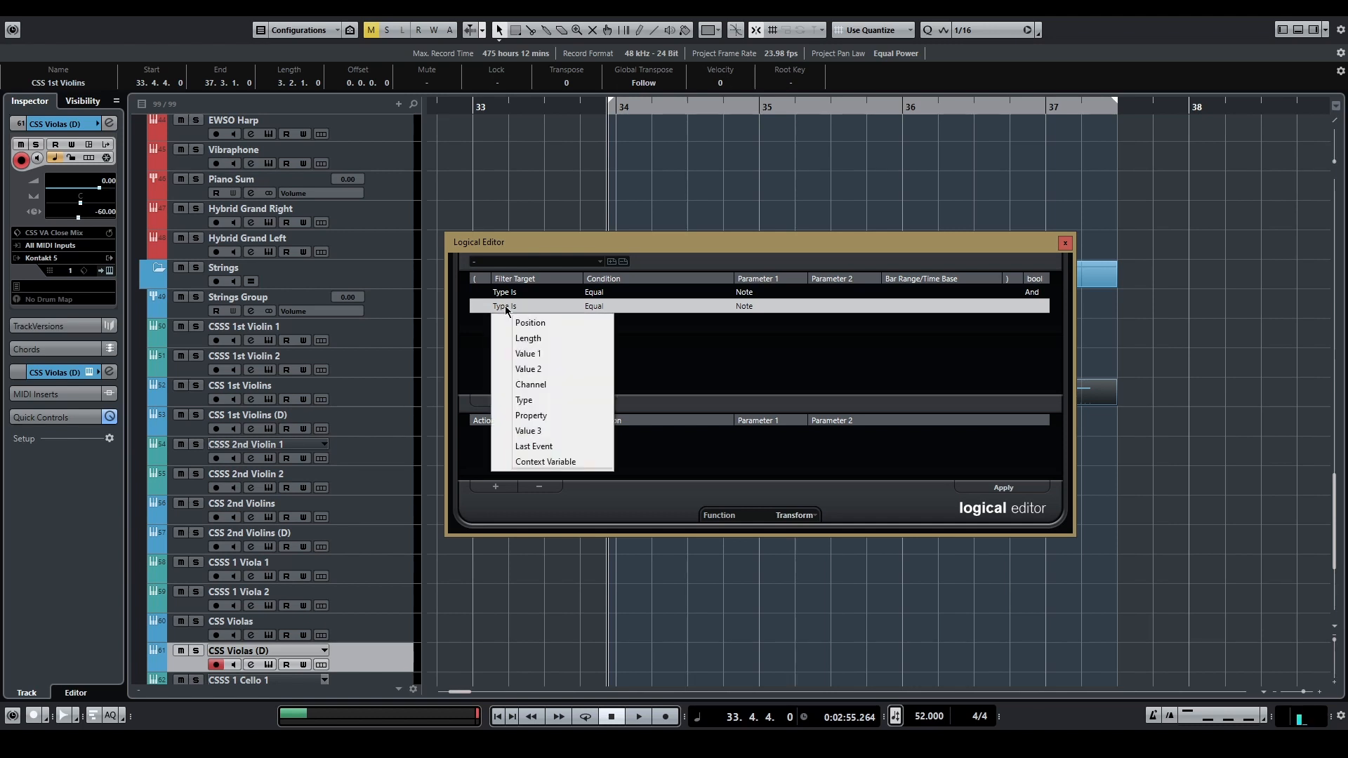
{"action": "left_click", "coordinate": [533, 420]}
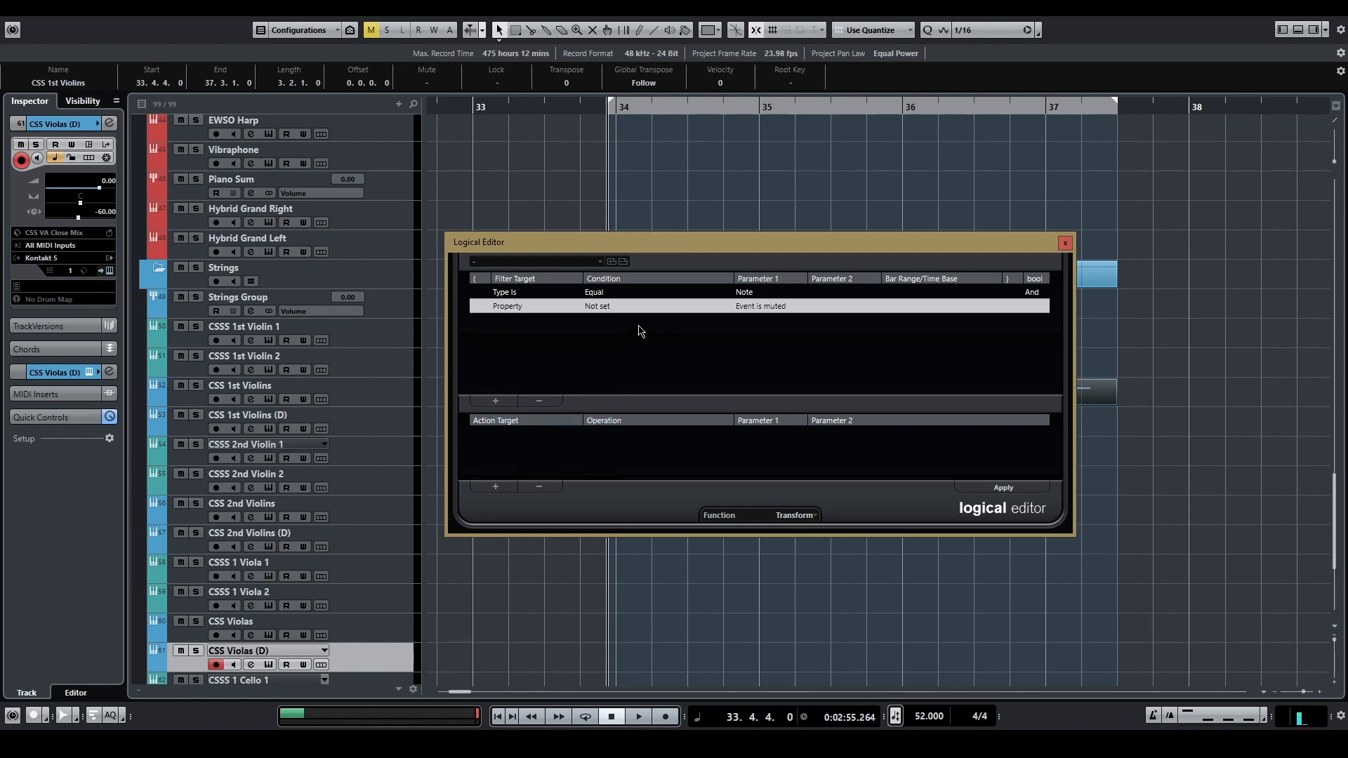
{"action": "left_click", "coordinate": [604, 309]}
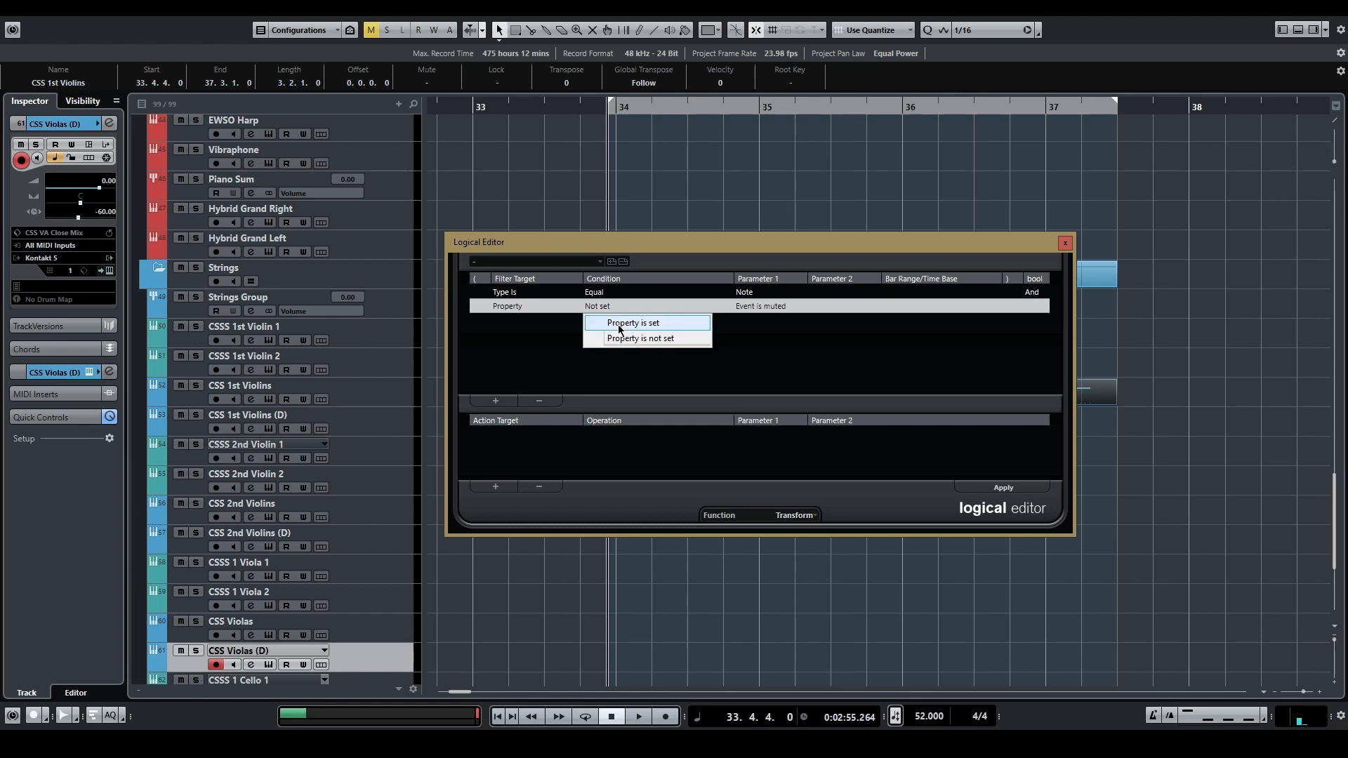
{"action": "left_click", "coordinate": [618, 323]}
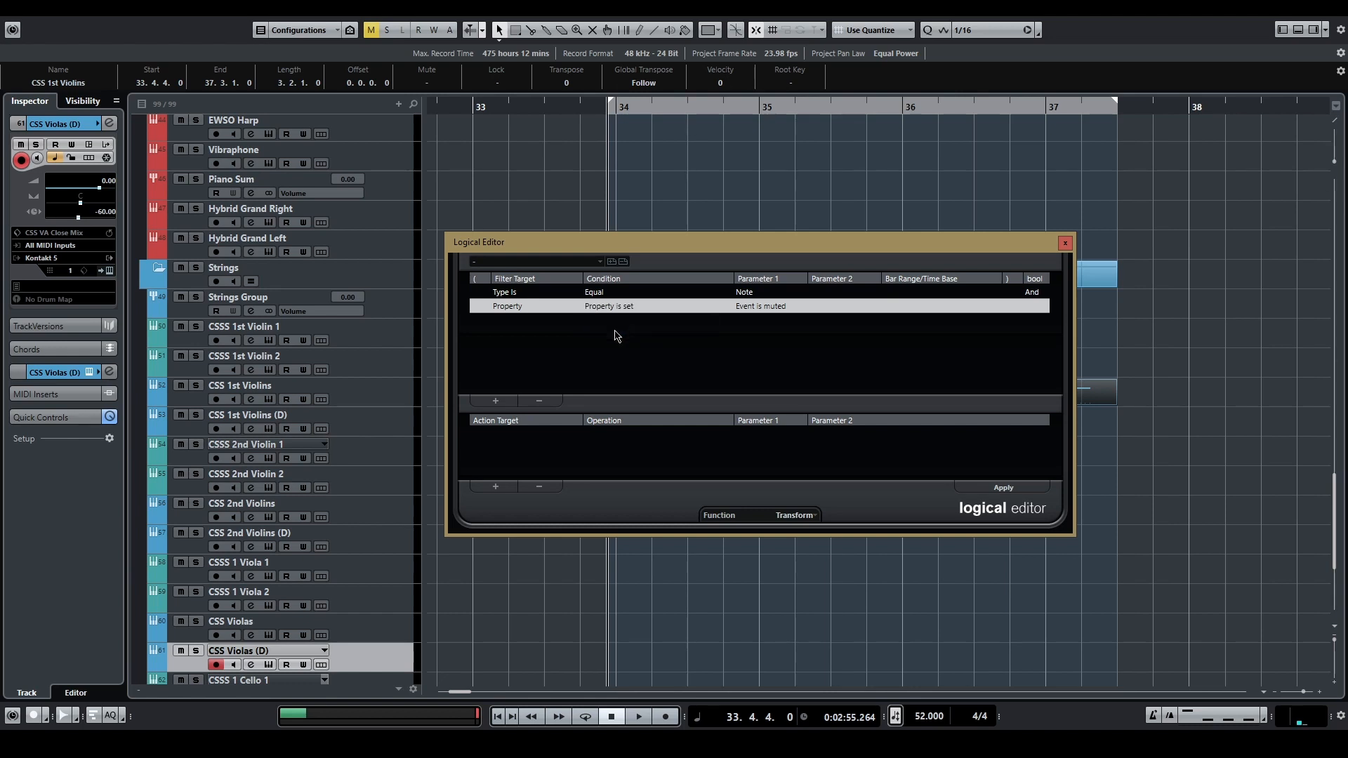
{"action": "left_click", "coordinate": [751, 309]}
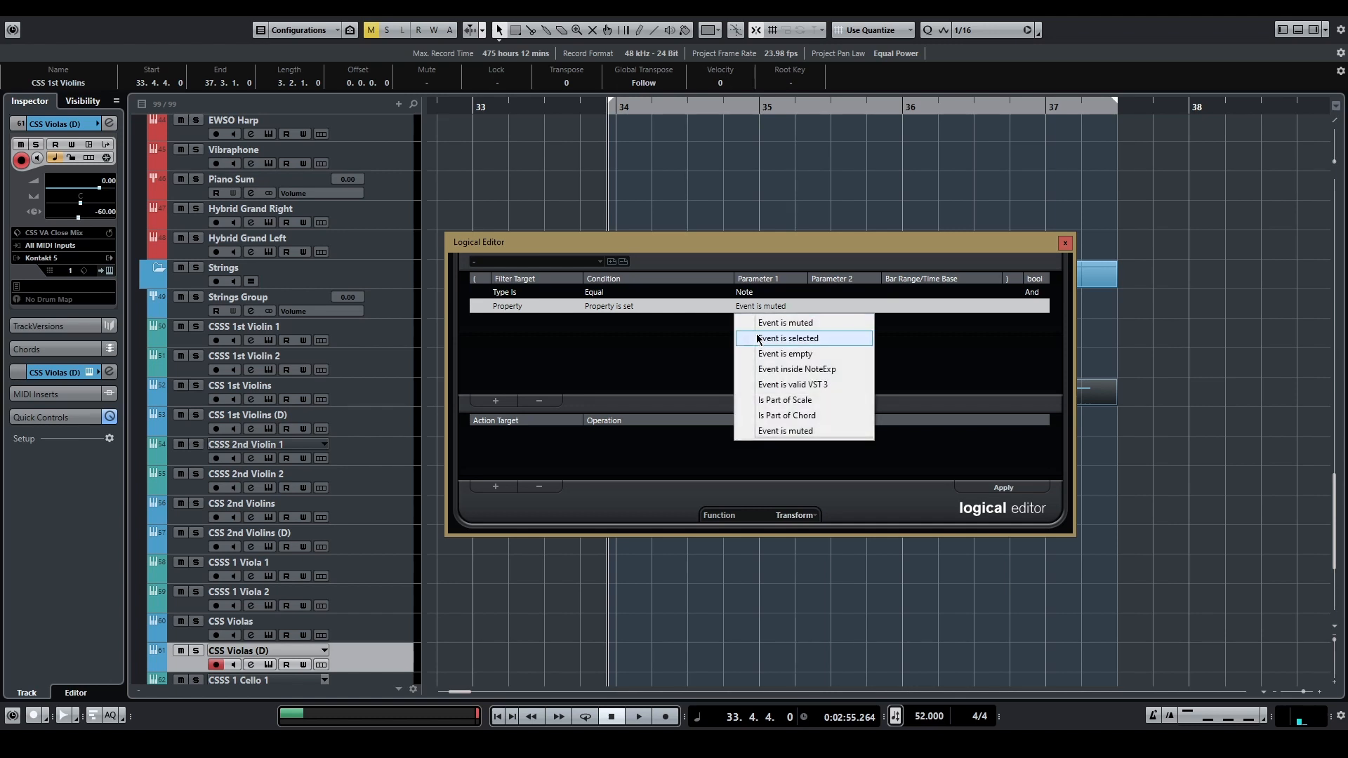
{"action": "left_click", "coordinate": [742, 340]}
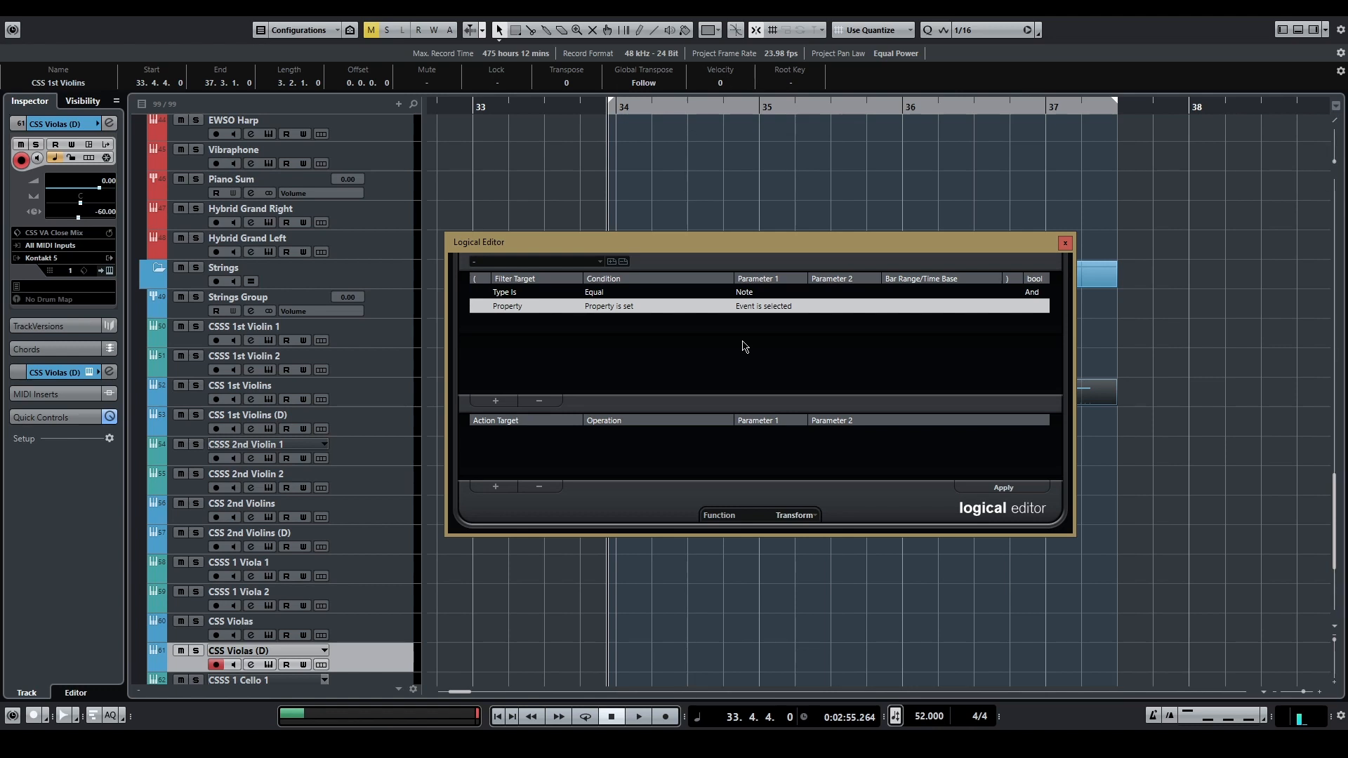
Step: Add an action line that applies the Subtract operation to Position
{"action": "left_click", "coordinate": [492, 488]}
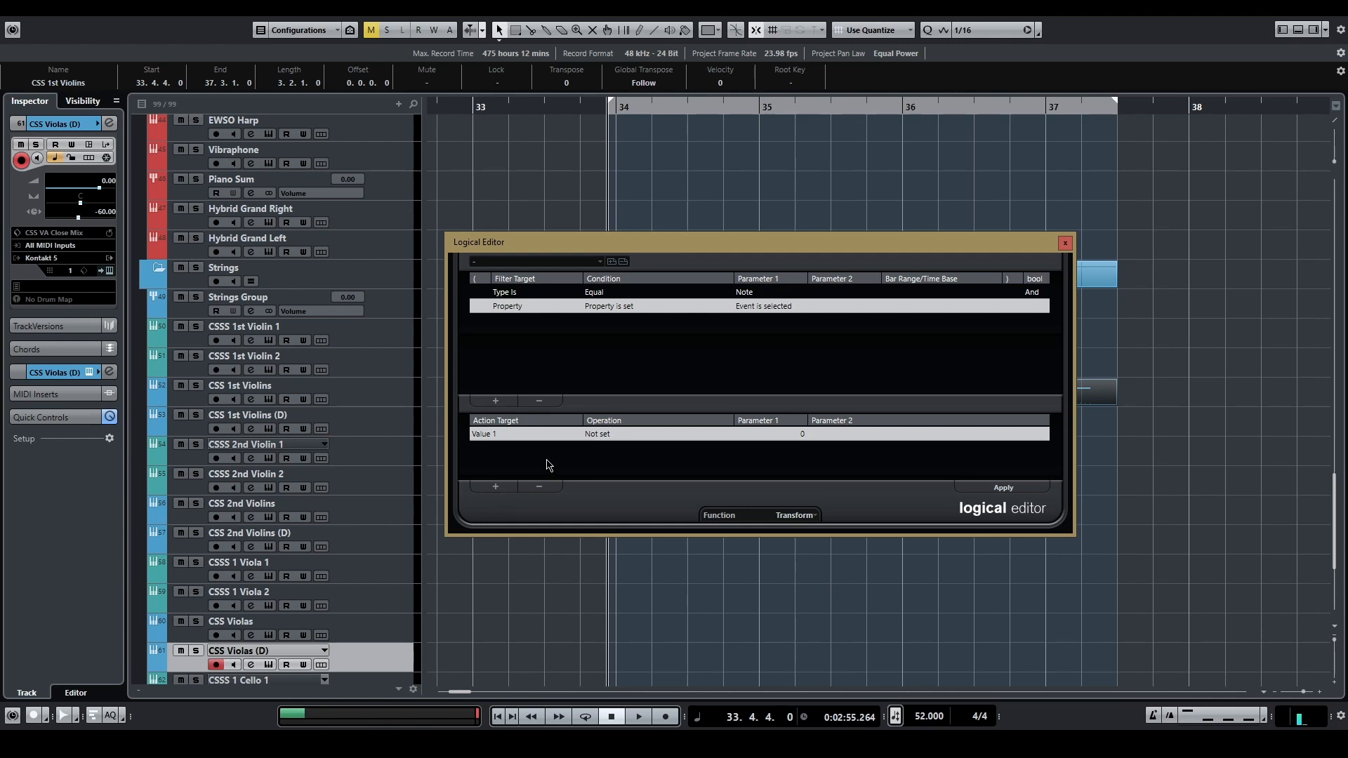
{"action": "left_click", "coordinate": [492, 437]}
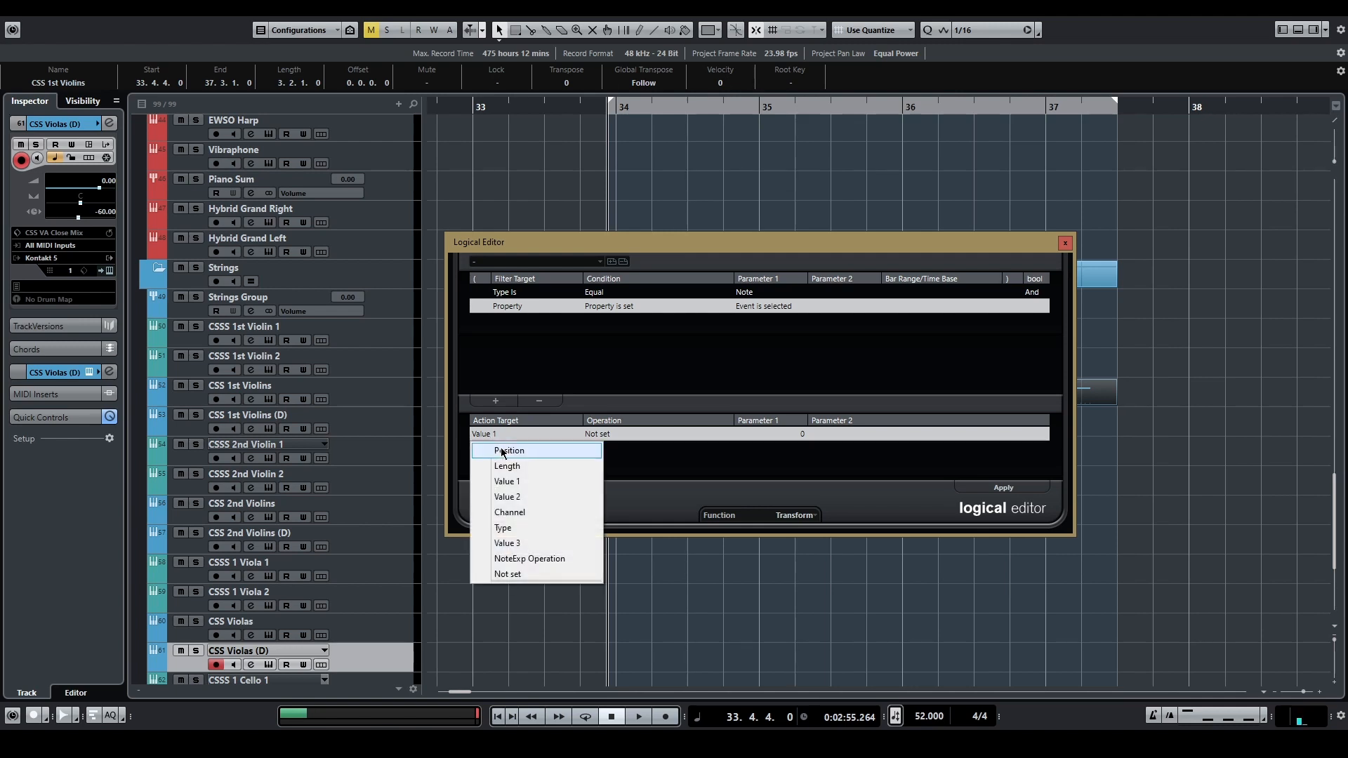
{"action": "left_click", "coordinate": [503, 451]}
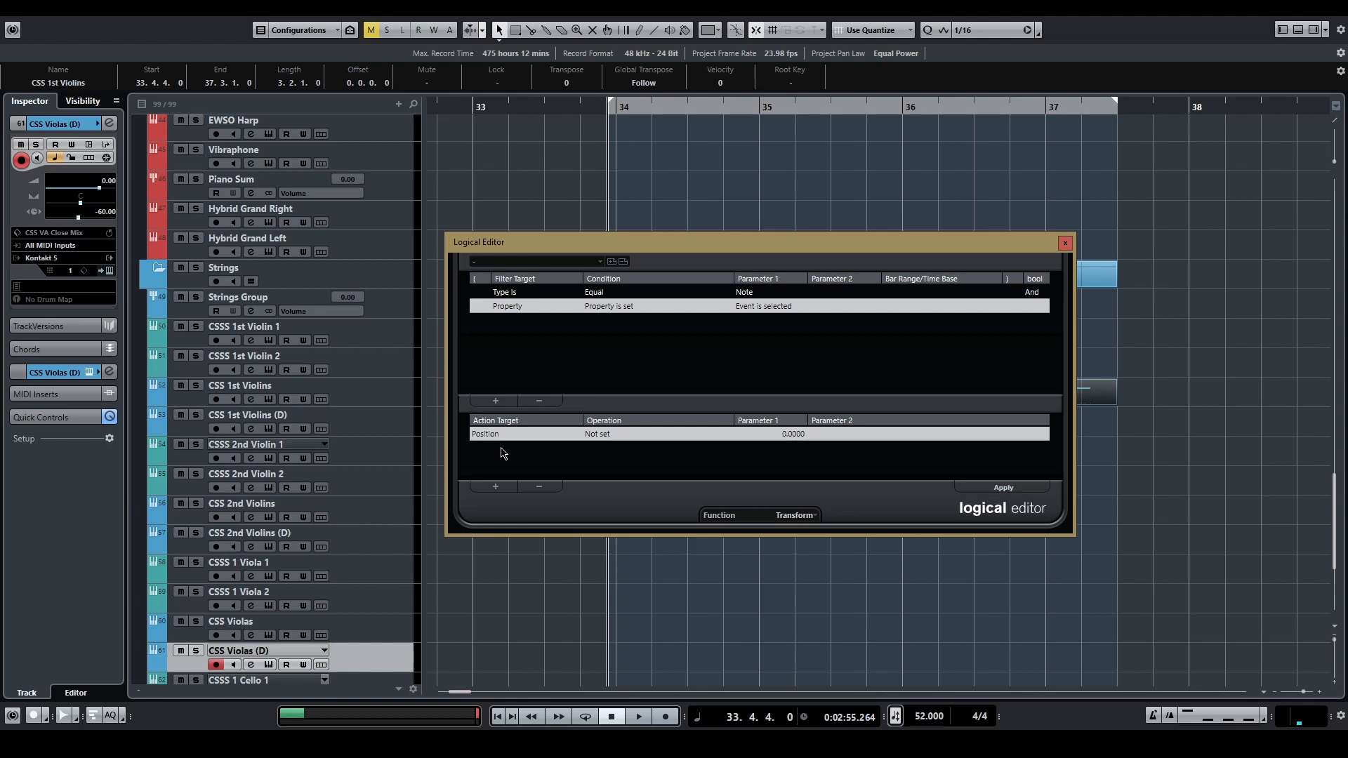
{"action": "left_click", "coordinate": [603, 436]}
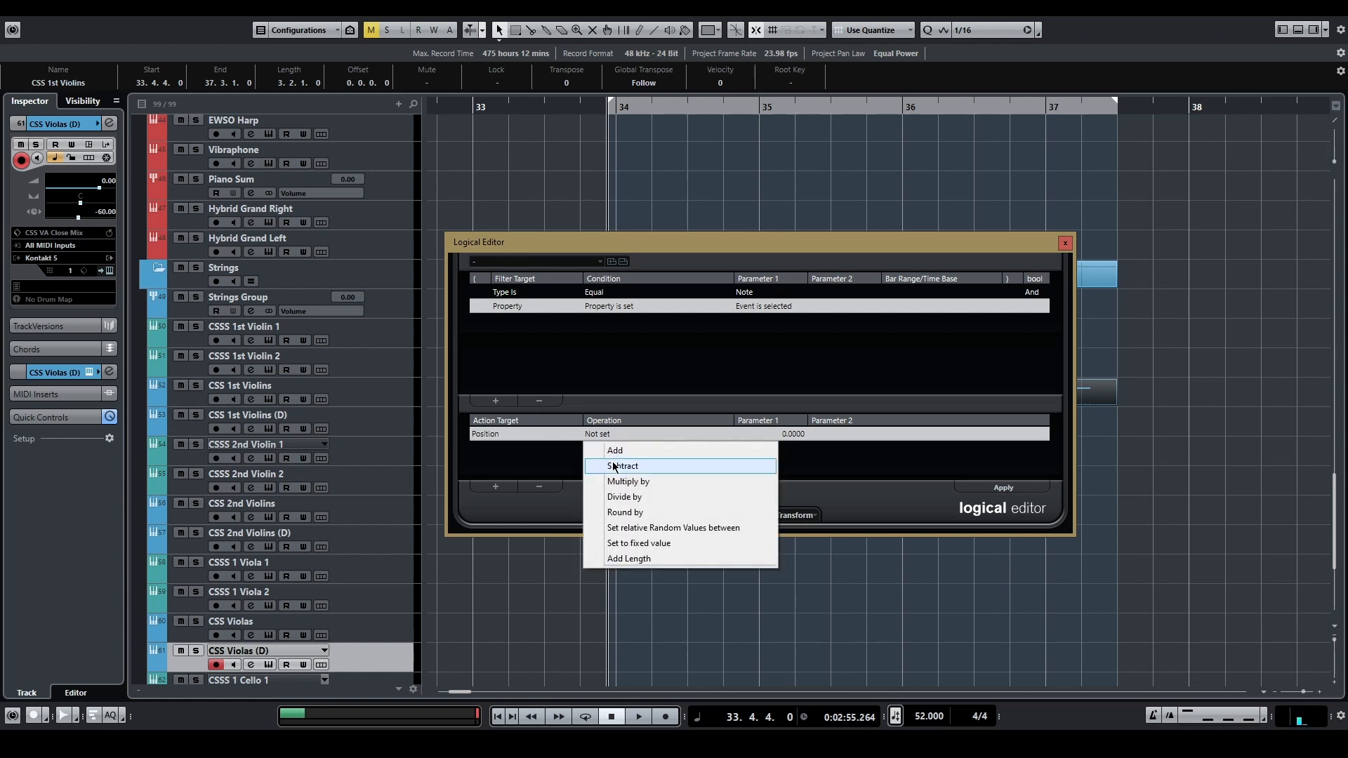
{"action": "left_click", "coordinate": [613, 464]}
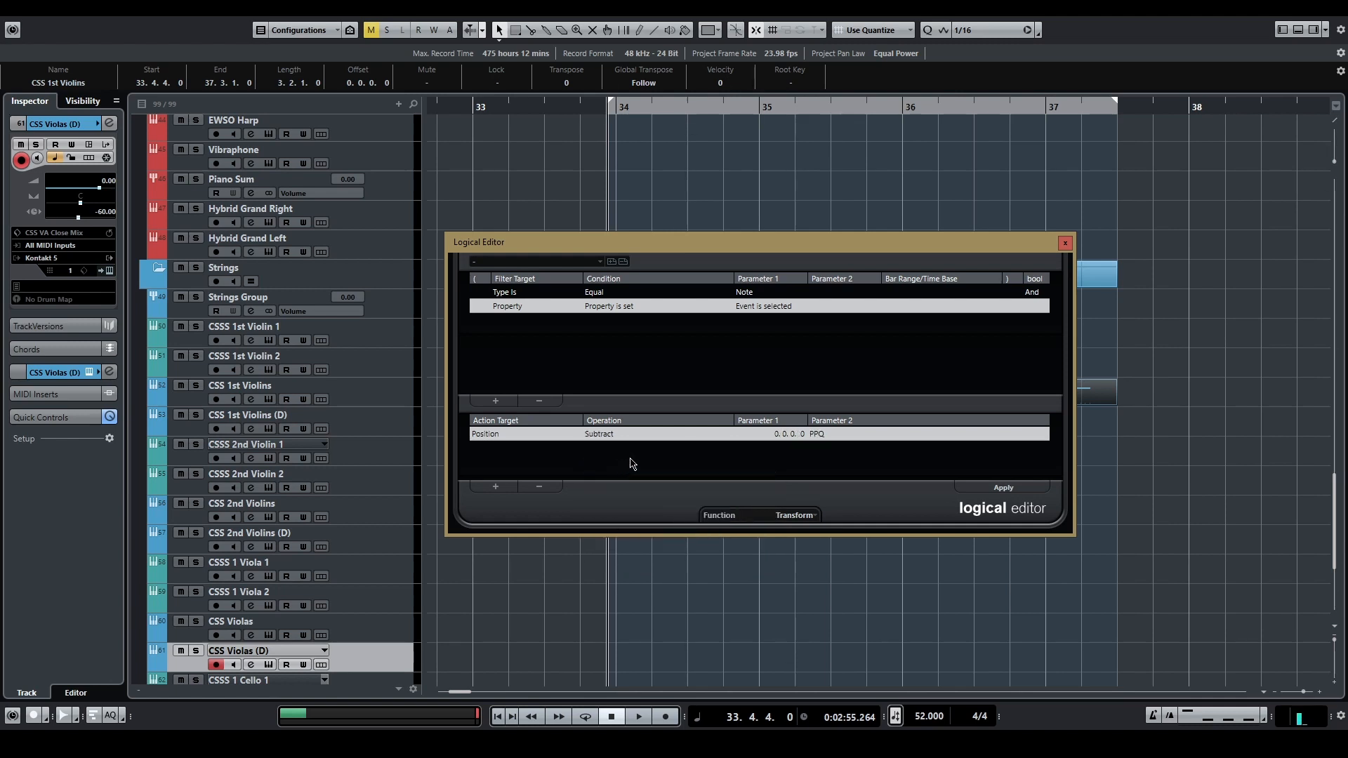
Step: Switch the Position action's unit to Seconds and set the subtracted amount to 0.273 seconds
{"action": "left_click", "coordinate": [818, 435]}
{"action": "left_click", "coordinate": [829, 465]}
{"action": "left_click", "coordinate": [803, 437]}
{"action": "type", "text": "2"}
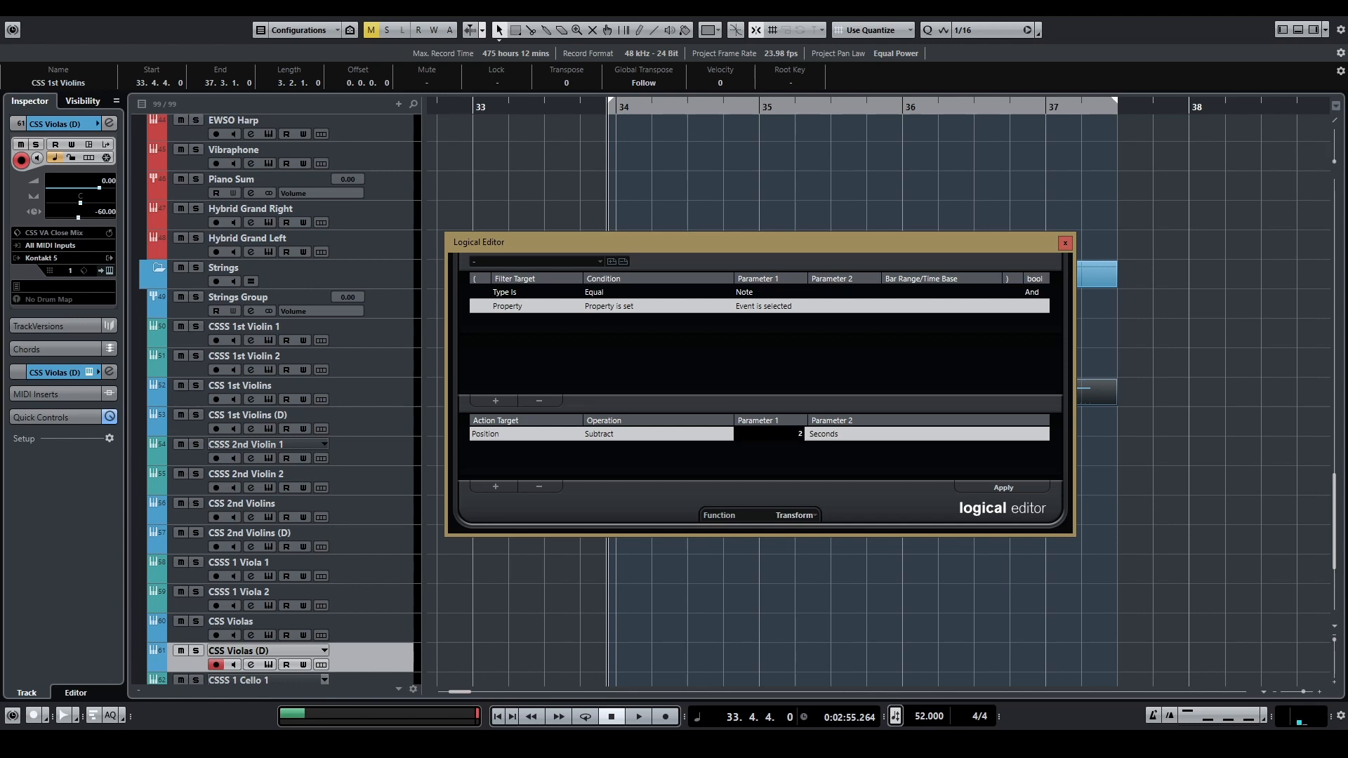
{"action": "type", "text": "73"}
{"action": "key", "text": "Return"}
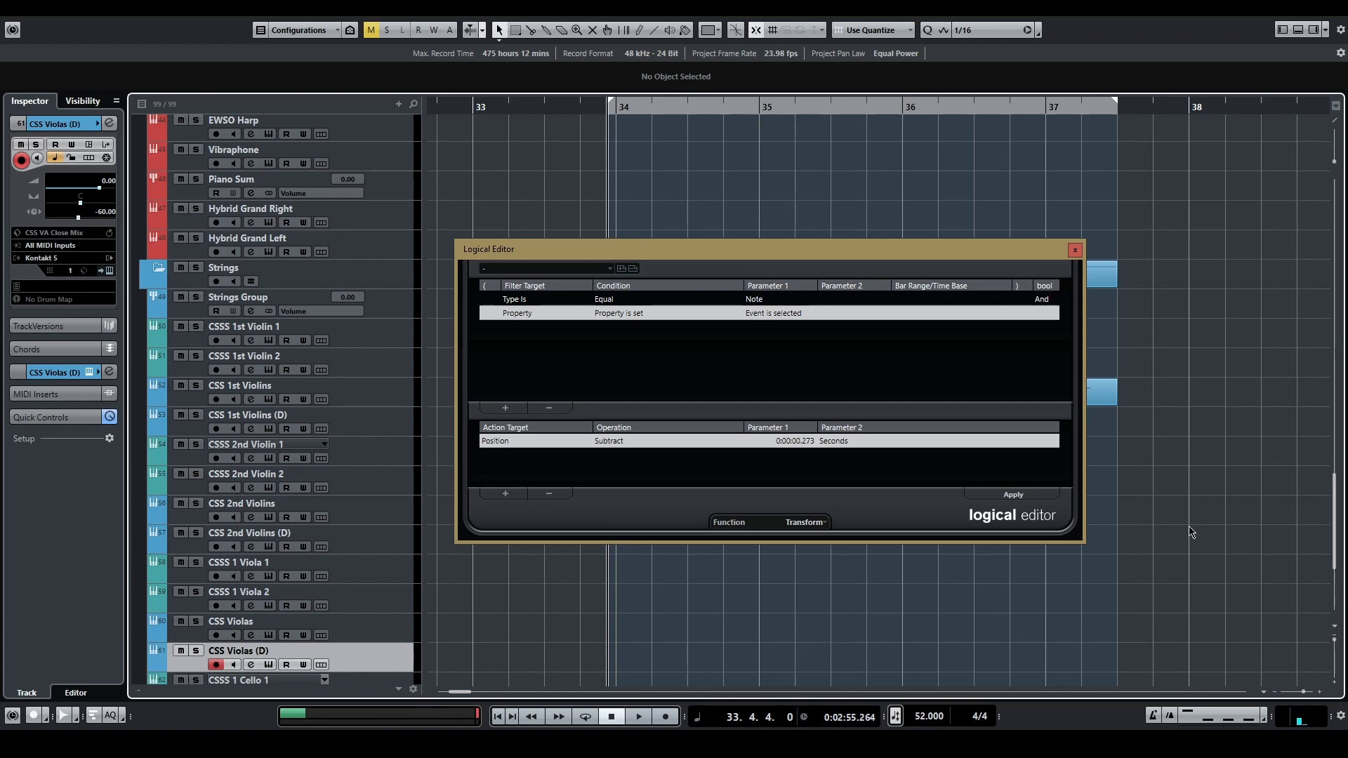
Step: Add a third filter line on Value 2 (velocity) with the Inside Range condition
{"action": "left_click", "coordinate": [505, 408]}
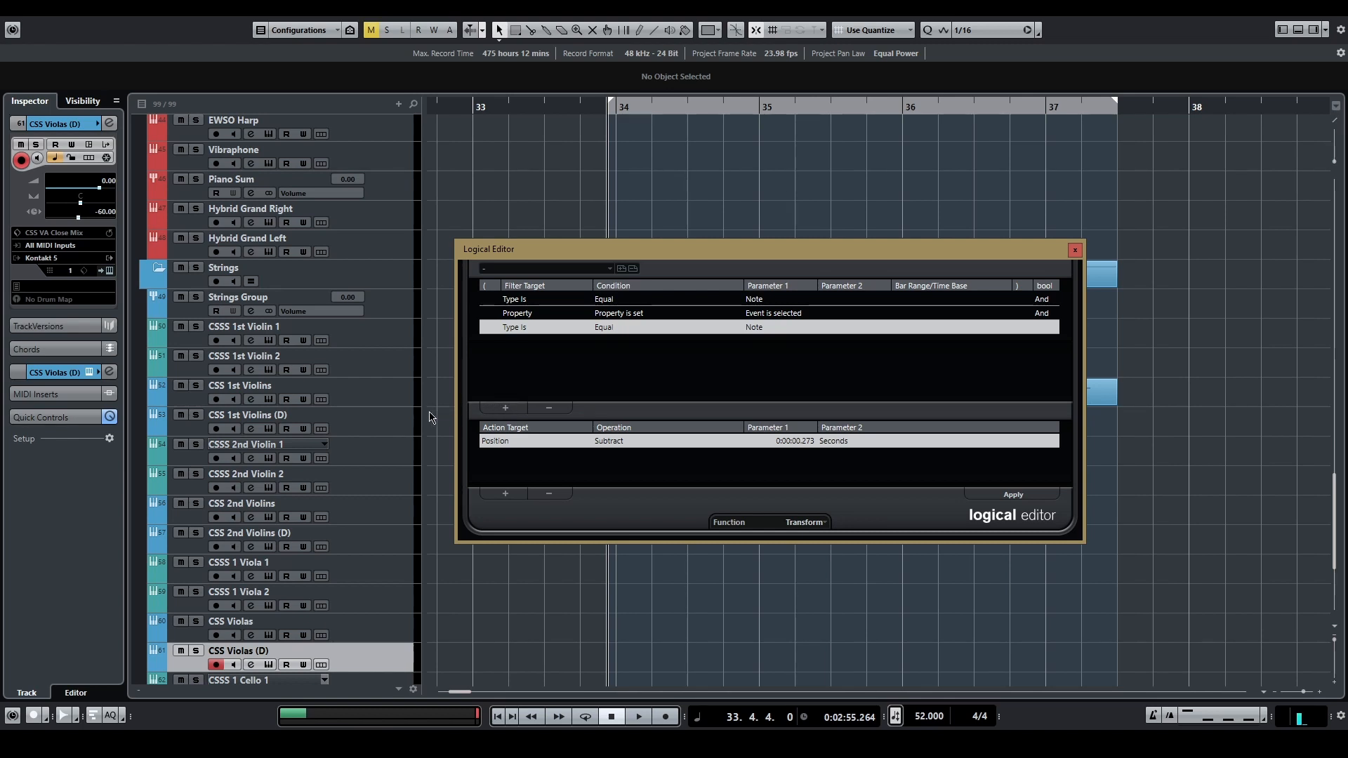
{"action": "left_click", "coordinate": [510, 330]}
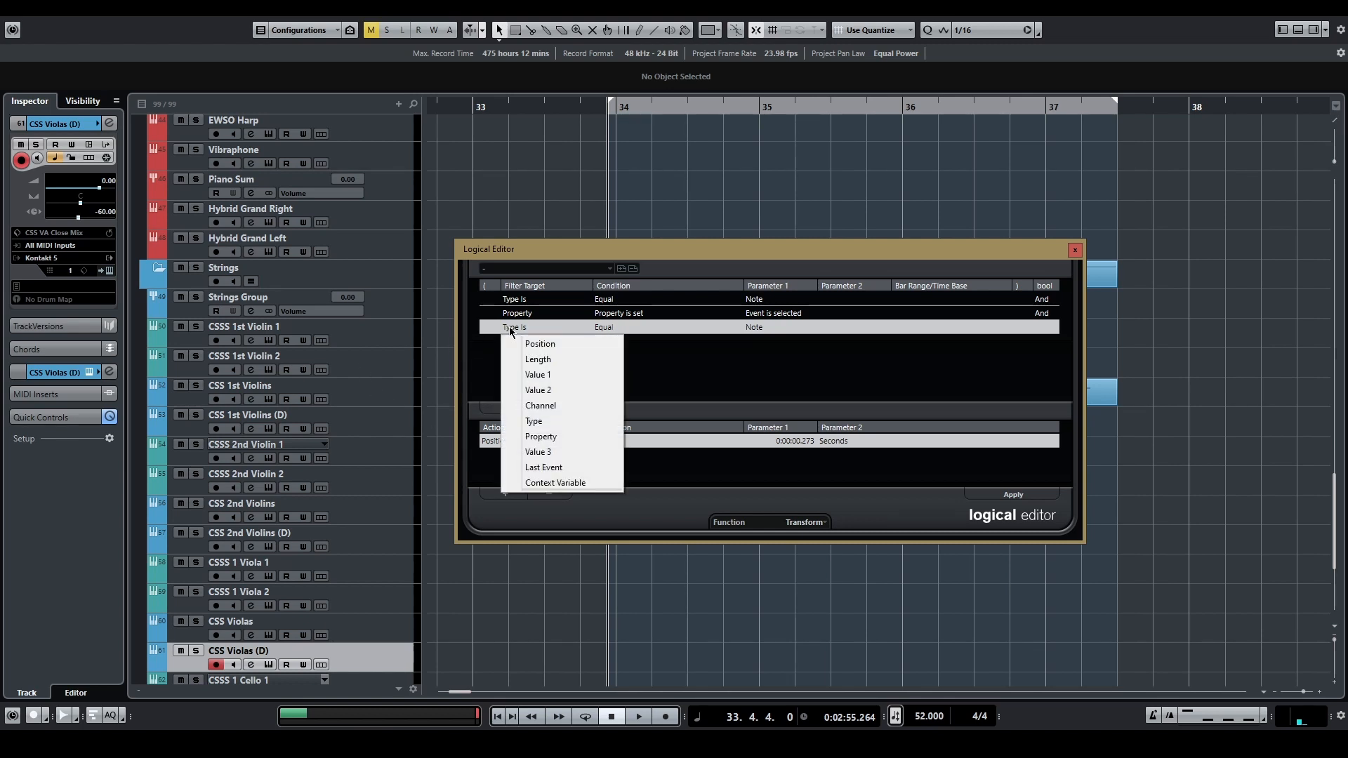
{"action": "left_click", "coordinate": [539, 390]}
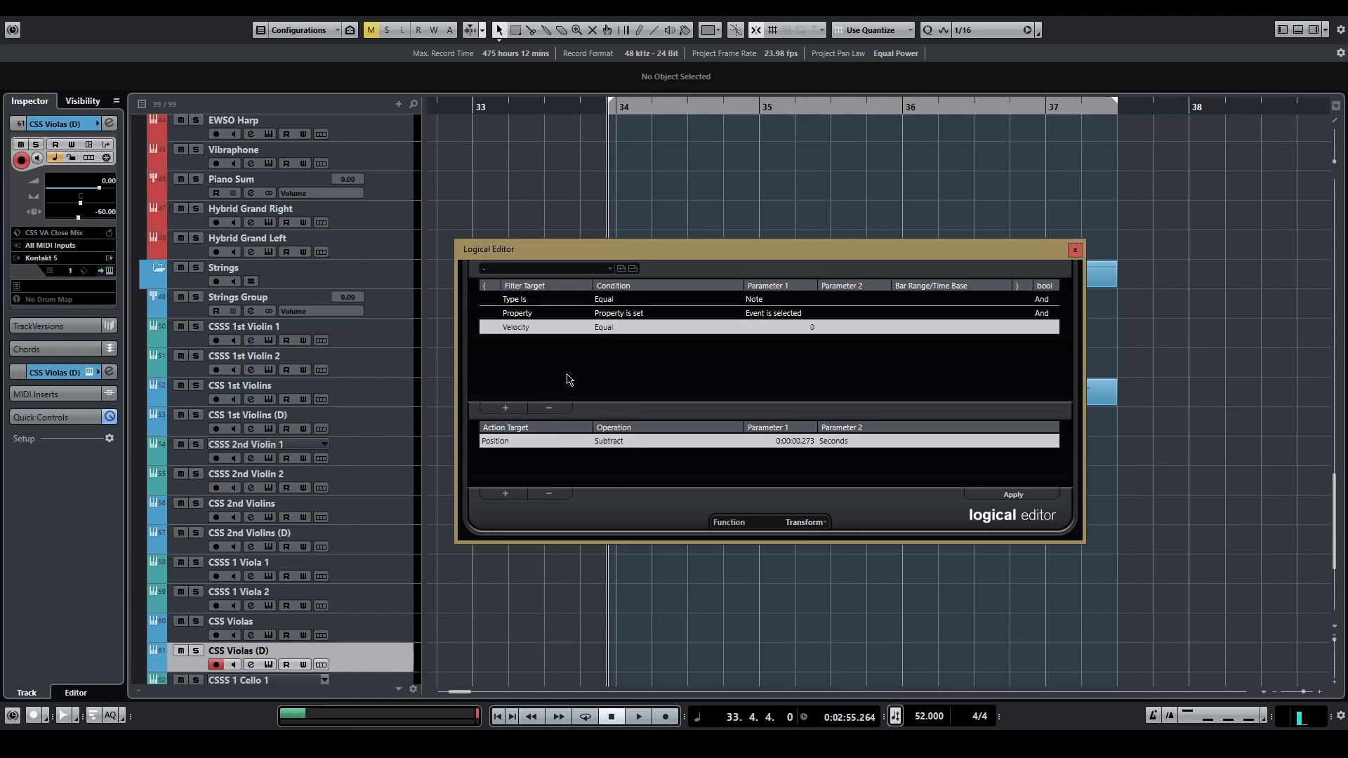
{"action": "left_click", "coordinate": [610, 333]}
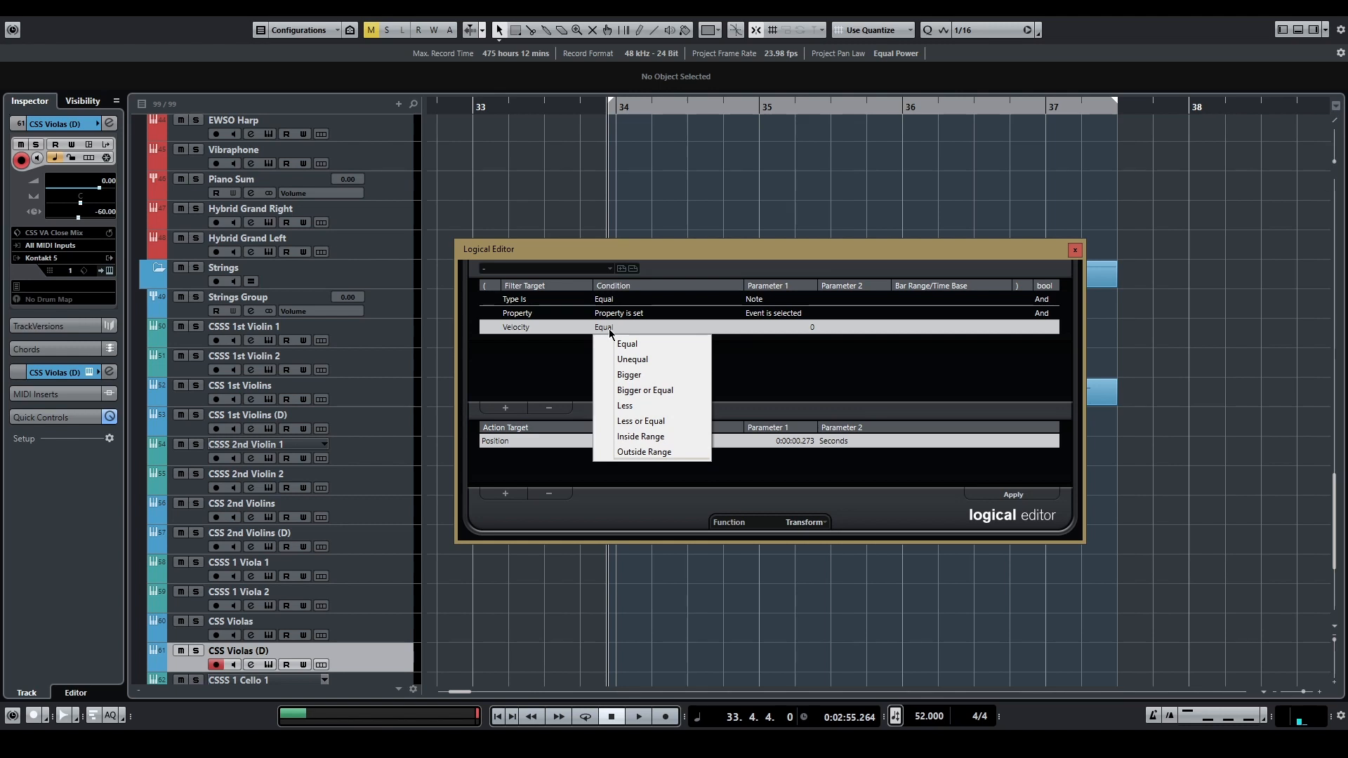
{"action": "left_click", "coordinate": [635, 434]}
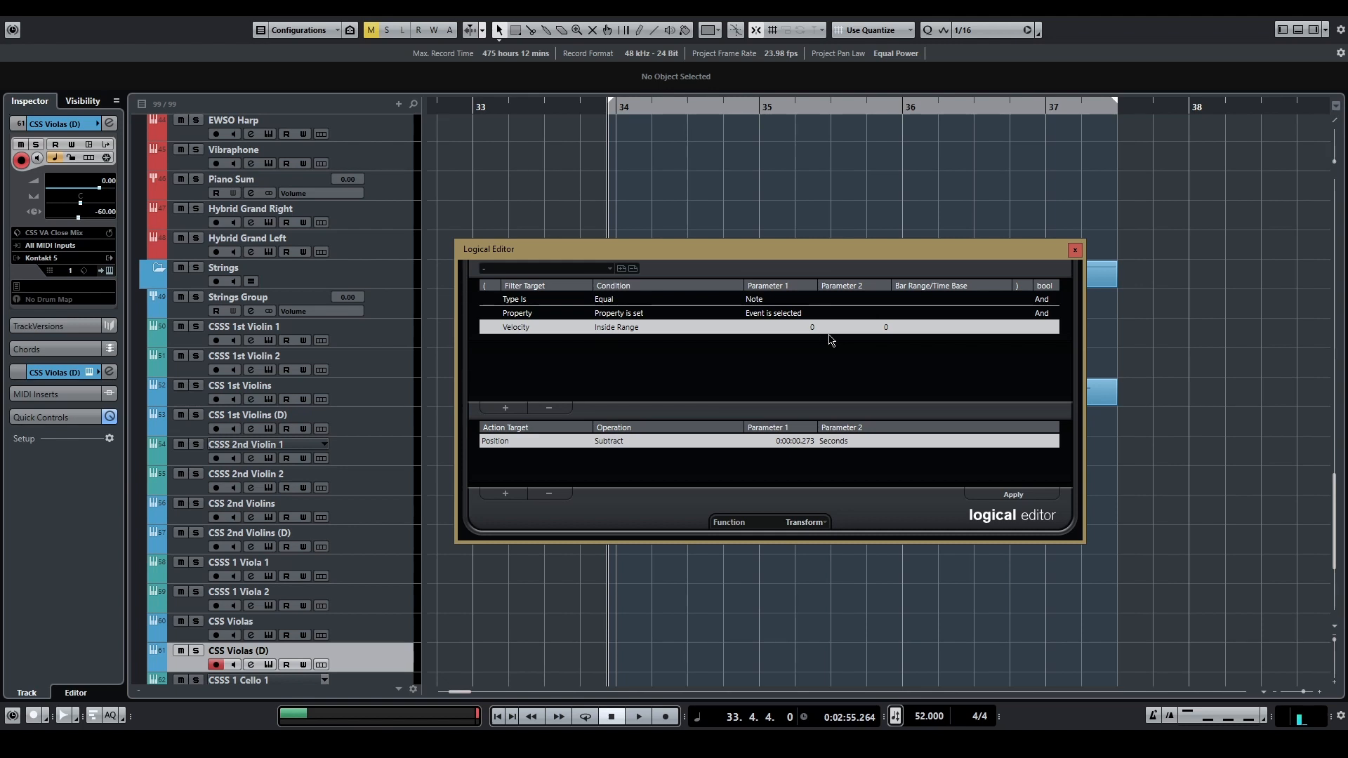
Step: Set the velocity range's upper limit to 64 and store the setup as a preset named "1"
{"action": "left_click", "coordinate": [885, 329]}
{"action": "type", "text": "64"}
{"action": "key", "text": "Return"}
{"action": "left_click", "coordinate": [622, 269]}
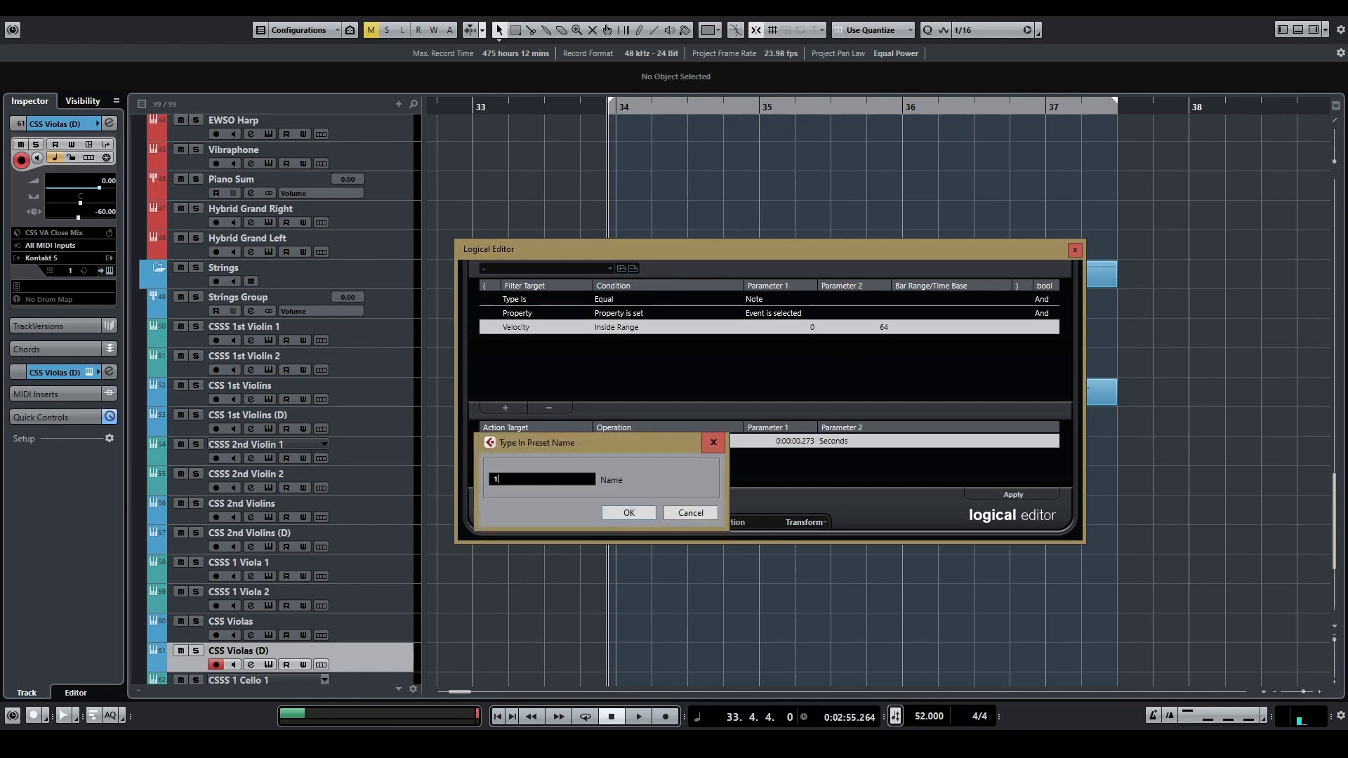
{"action": "left_click", "coordinate": [630, 513]}
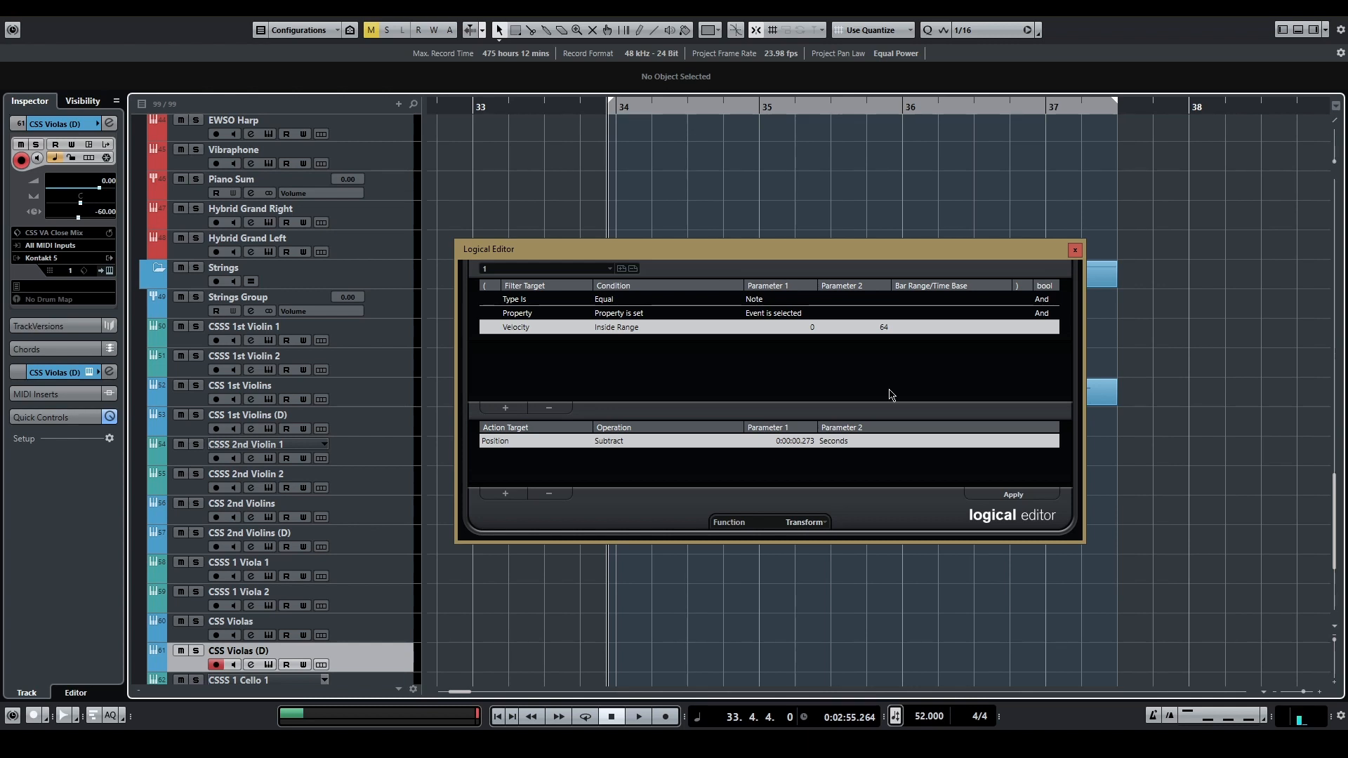
Step: Set the position subtraction to 0.190 seconds and the velocity filter range to 65–100
{"action": "double_click", "coordinate": [805, 445]}
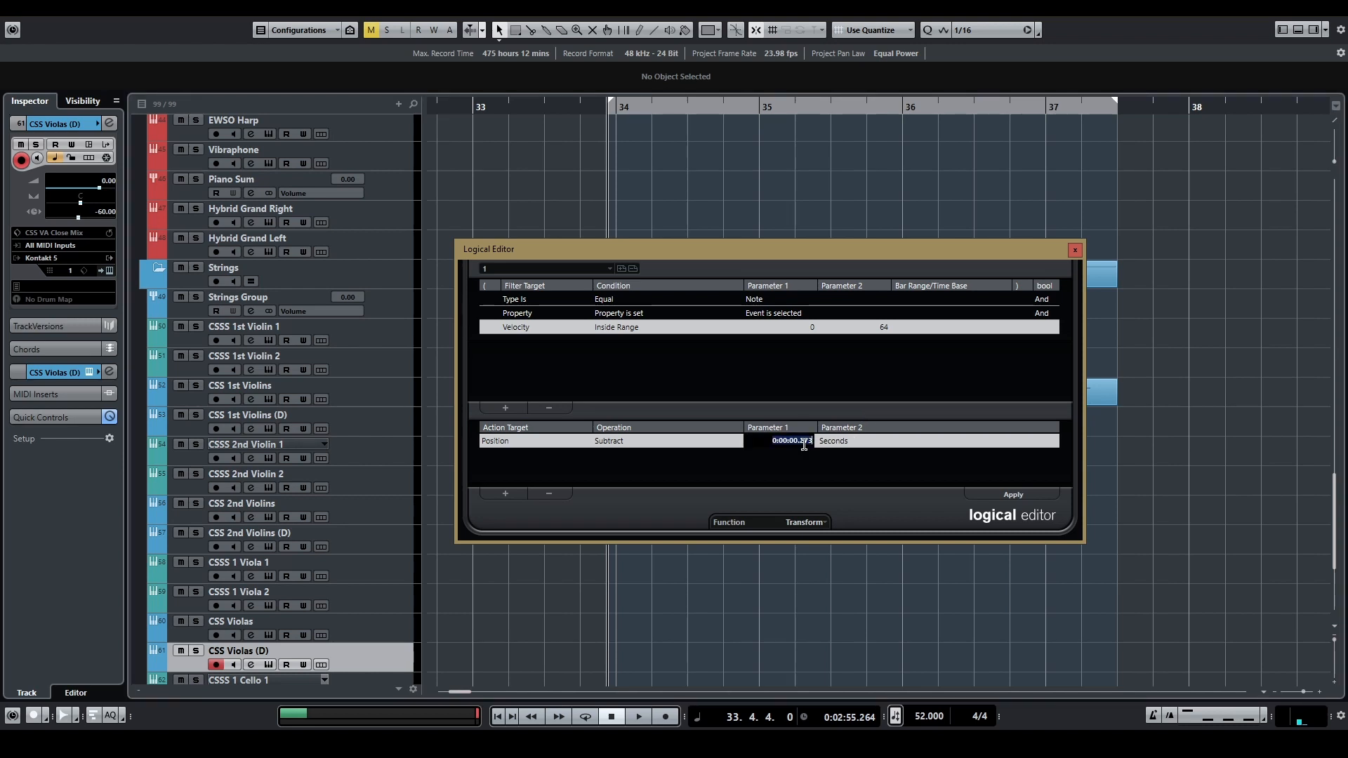
{"action": "type", "text": "0.190"}
{"action": "key", "text": "Return"}
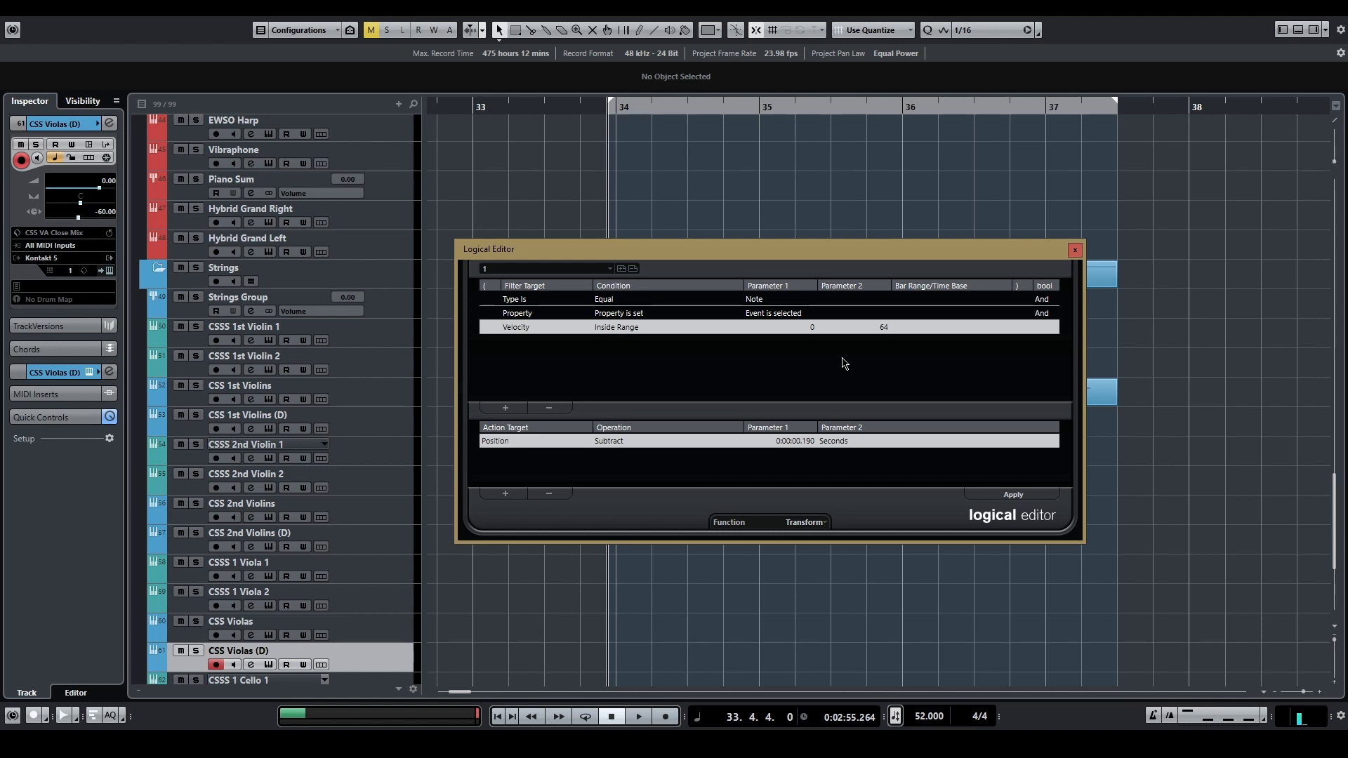
{"action": "left_click", "coordinate": [810, 328]}
{"action": "type", "text": "65"}
{"action": "key", "text": "Return"}
{"action": "left_click", "coordinate": [884, 328]}
{"action": "type", "text": "100"}
{"action": "key", "text": "Return"}
Step: Store the modified Logical Editor setup as a new preset named "2"
{"action": "left_click", "coordinate": [621, 268]}
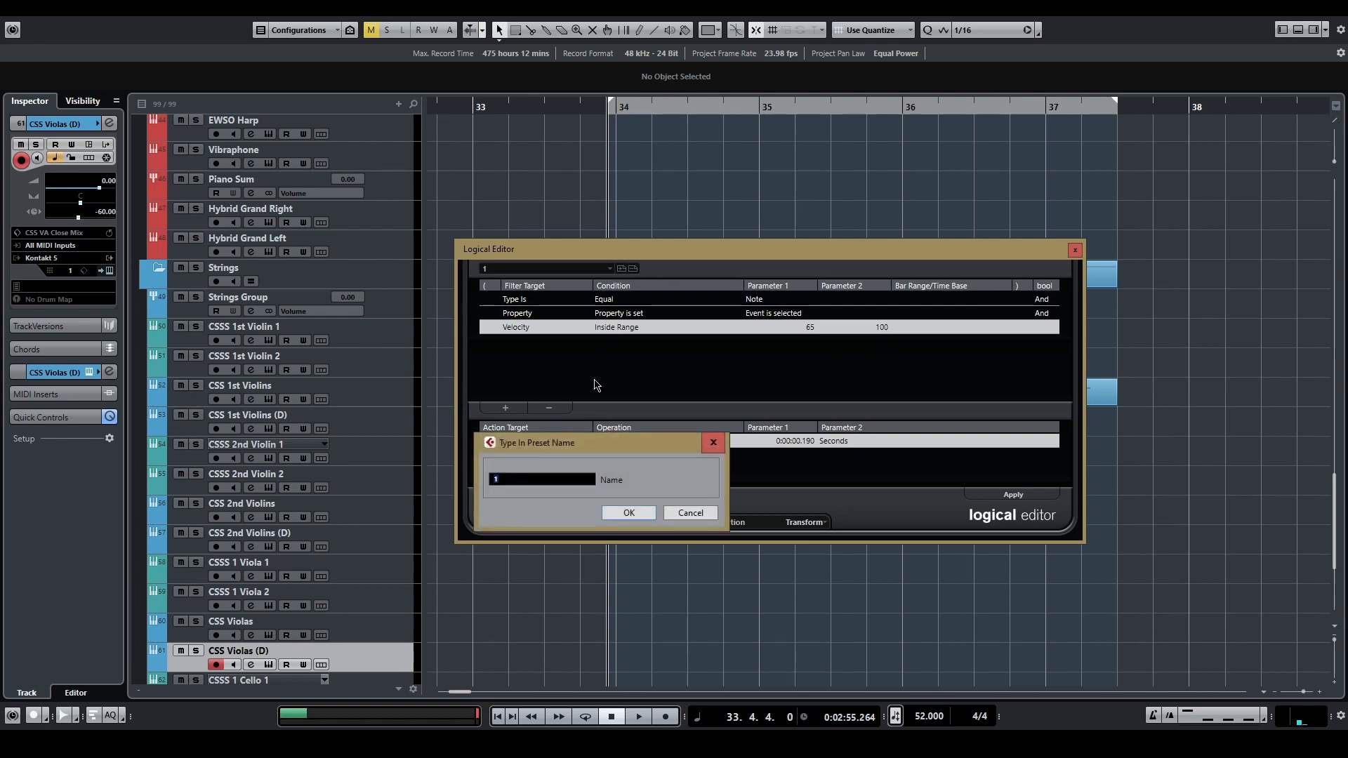
{"action": "type", "text": "2"}
{"action": "left_click", "coordinate": [618, 511]}
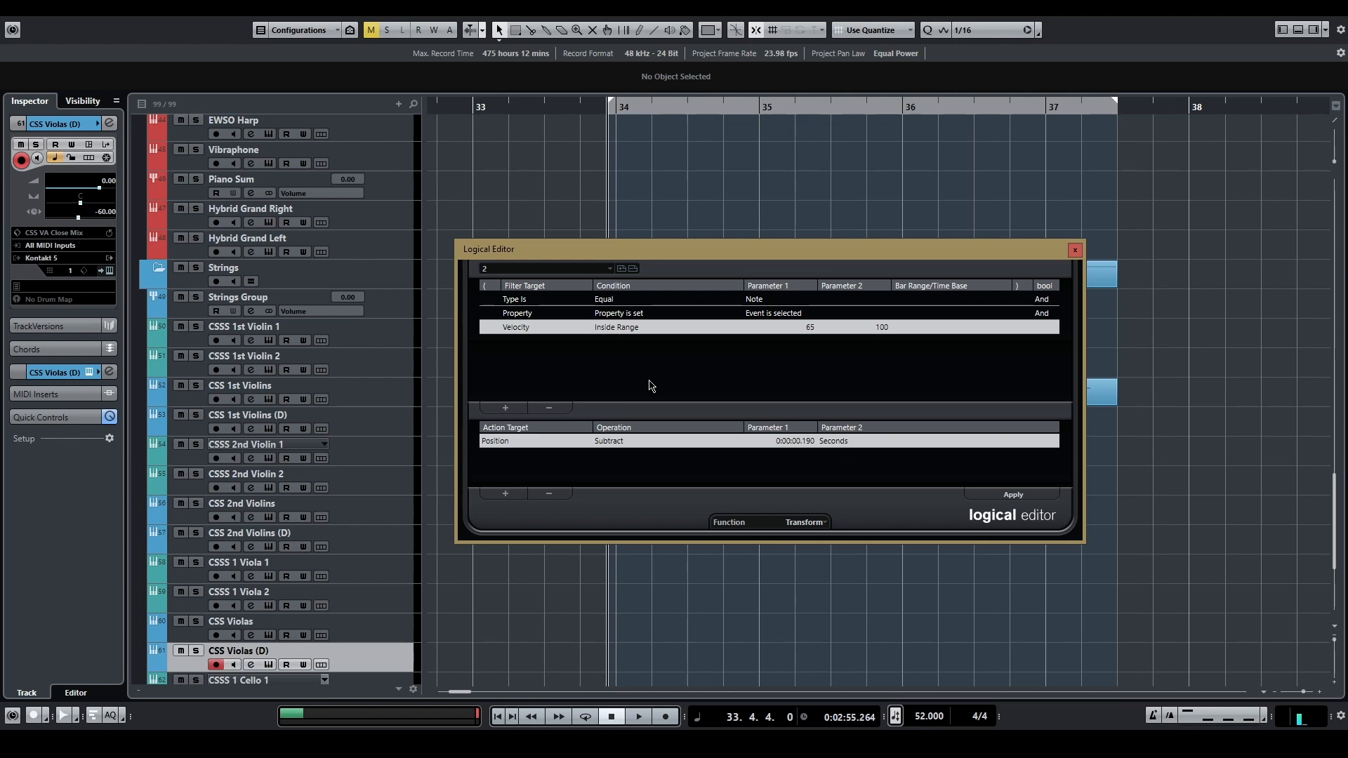
Step: Set the position subtraction to 0.080 seconds and the velocity filter range to 101–127
{"action": "left_click", "coordinate": [807, 441]}
{"action": "key", "text": "Return"}
{"action": "left_click", "coordinate": [806, 327]}
{"action": "type", "text": "101"}
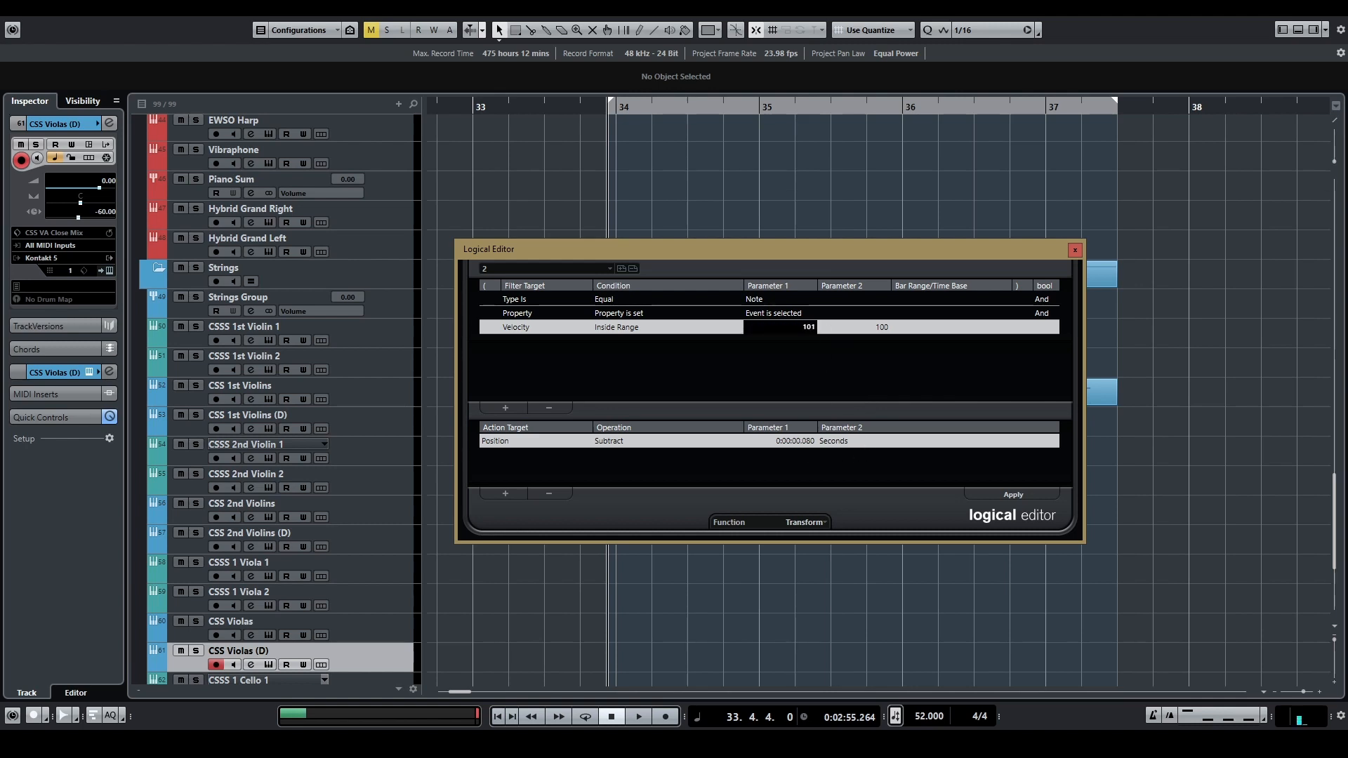
{"action": "key", "text": "Return"}
{"action": "left_click", "coordinate": [879, 327]}
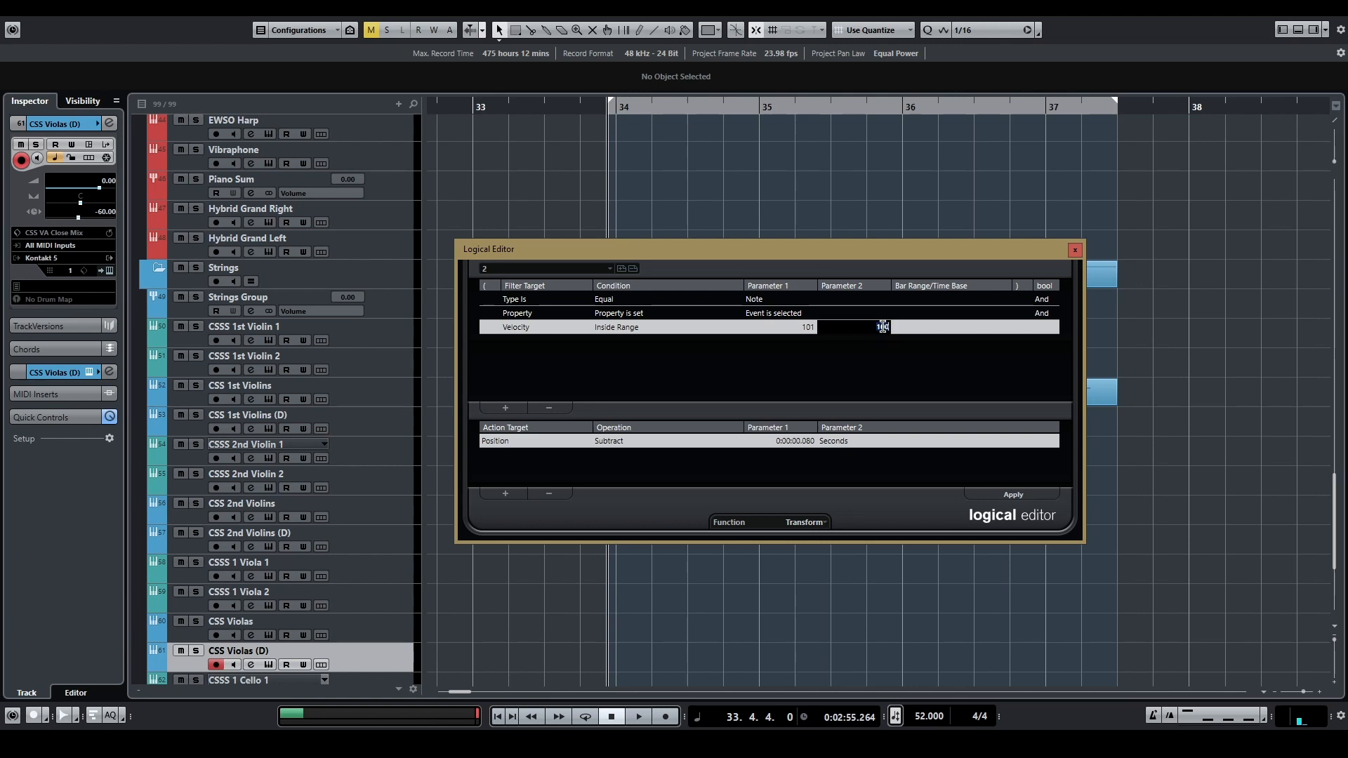
{"action": "type", "text": "127"}
{"action": "key", "text": "Return"}
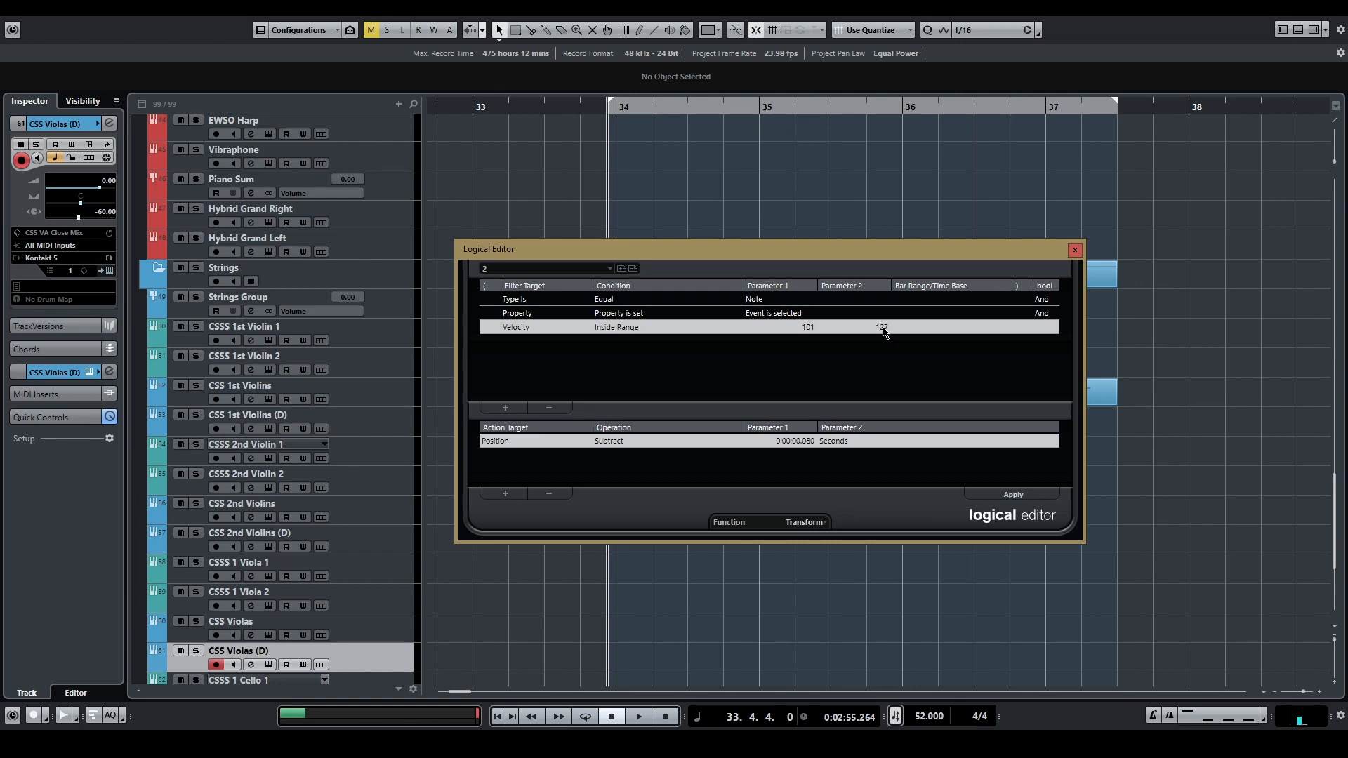
Step: Store the current setup as a preset named "3" and load preset "1"
{"action": "left_click", "coordinate": [622, 268]}
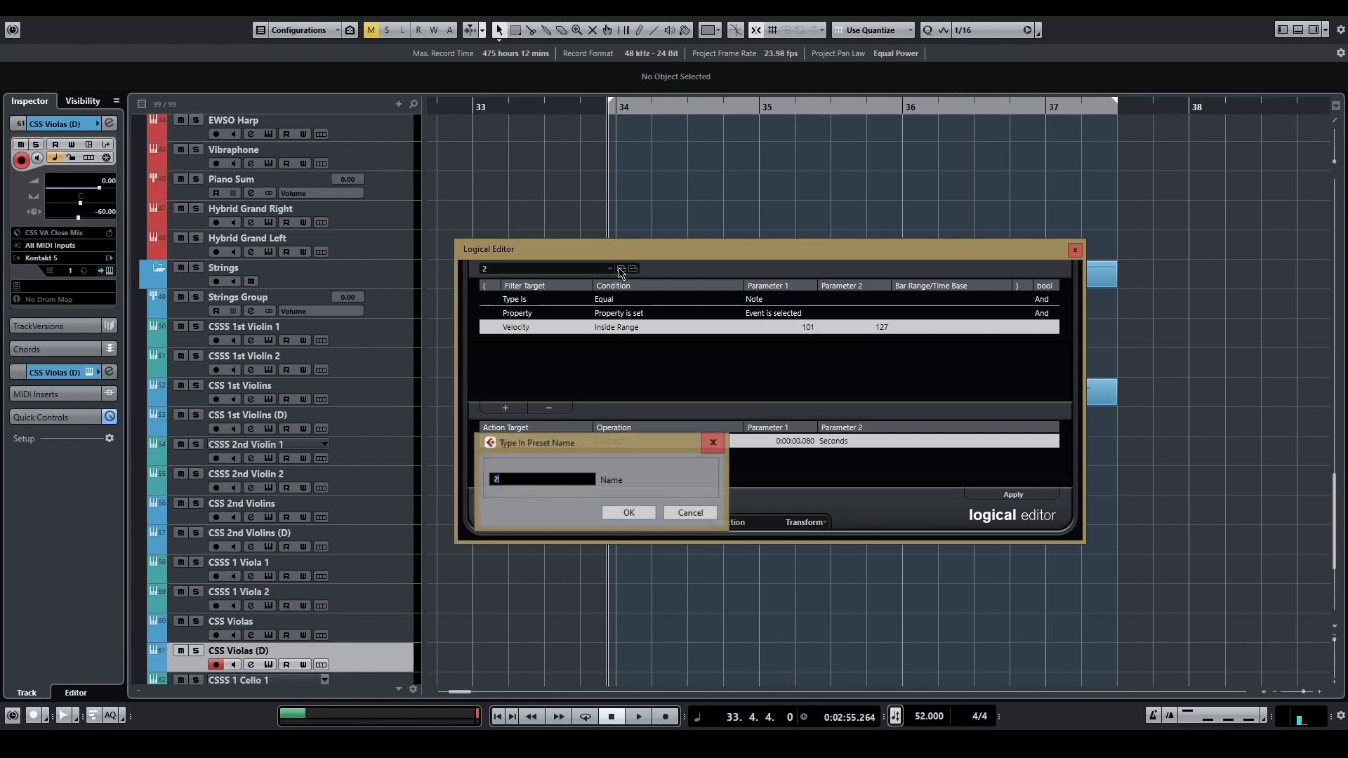
{"action": "type", "text": "3"}
{"action": "key", "text": "Return"}
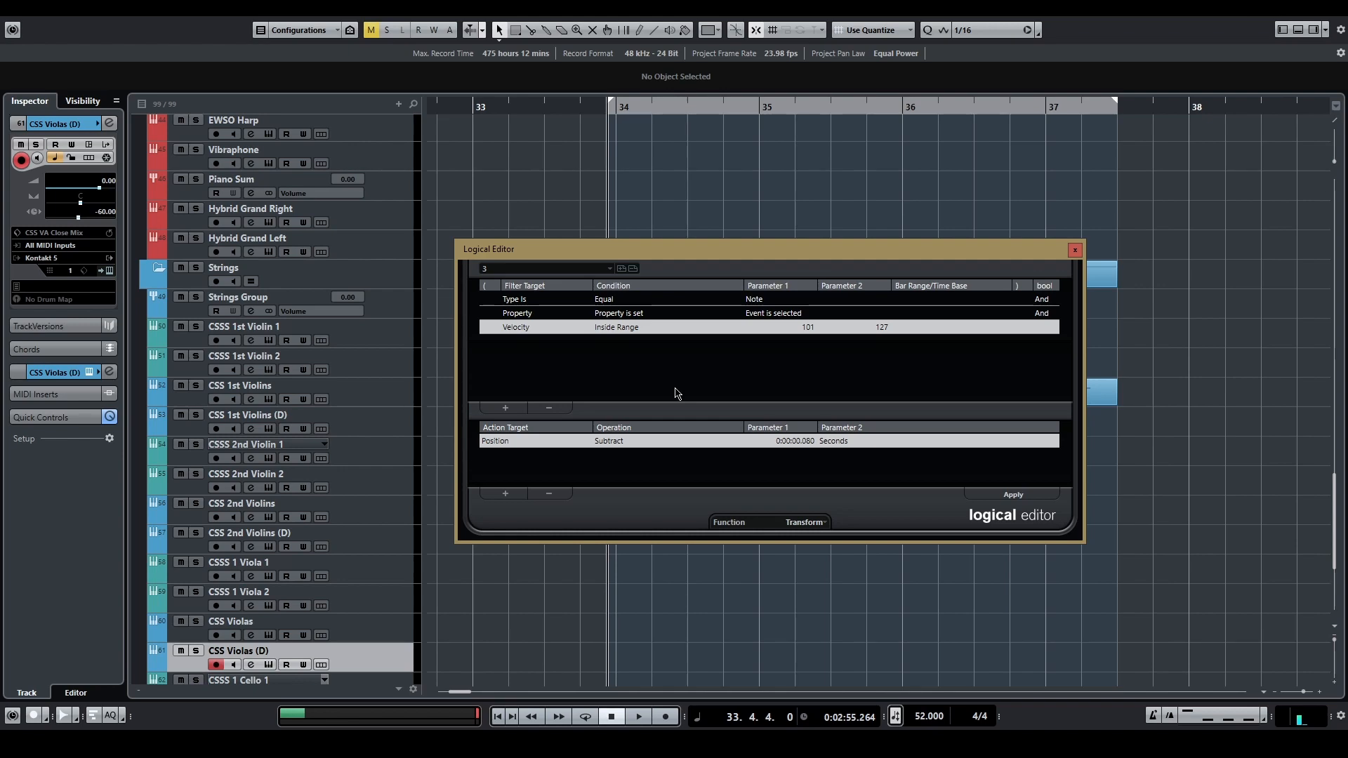
{"action": "left_click", "coordinate": [610, 269]}
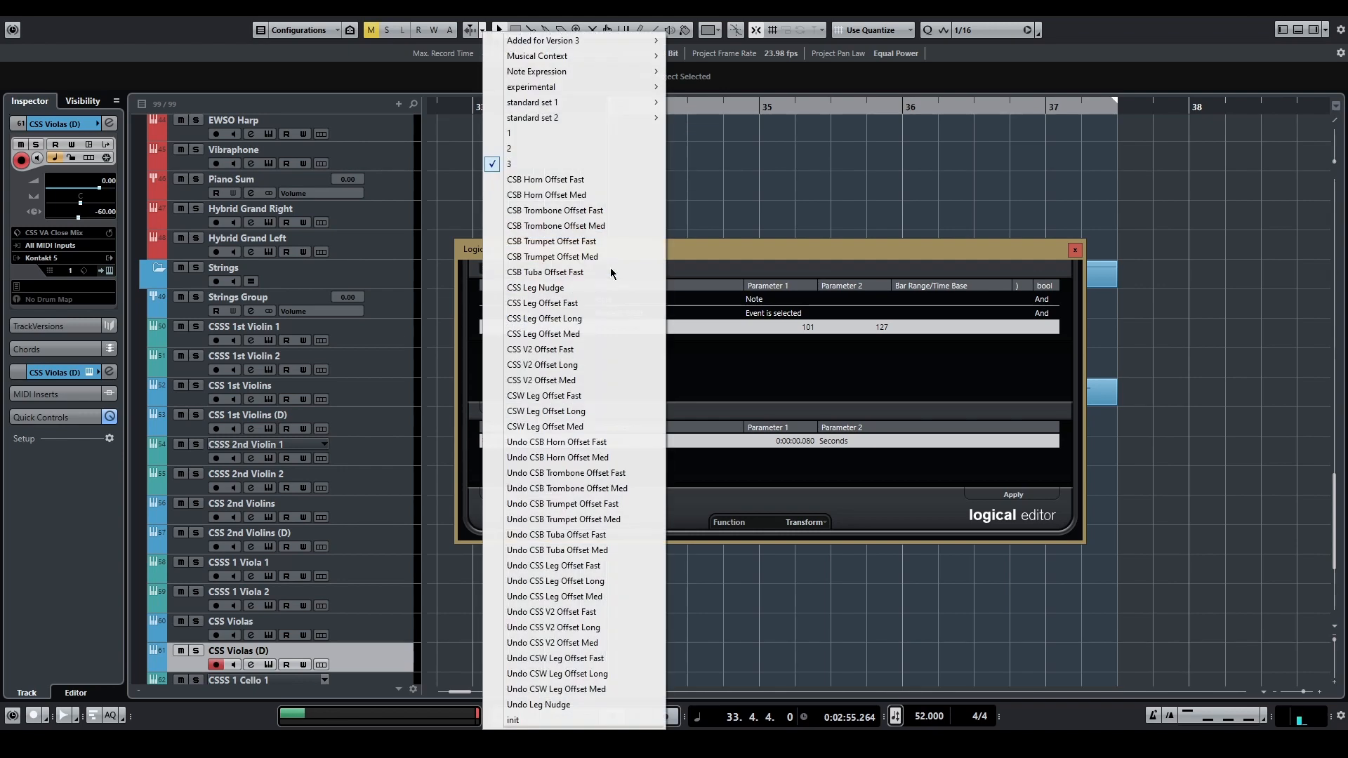
{"action": "left_click", "coordinate": [561, 133]}
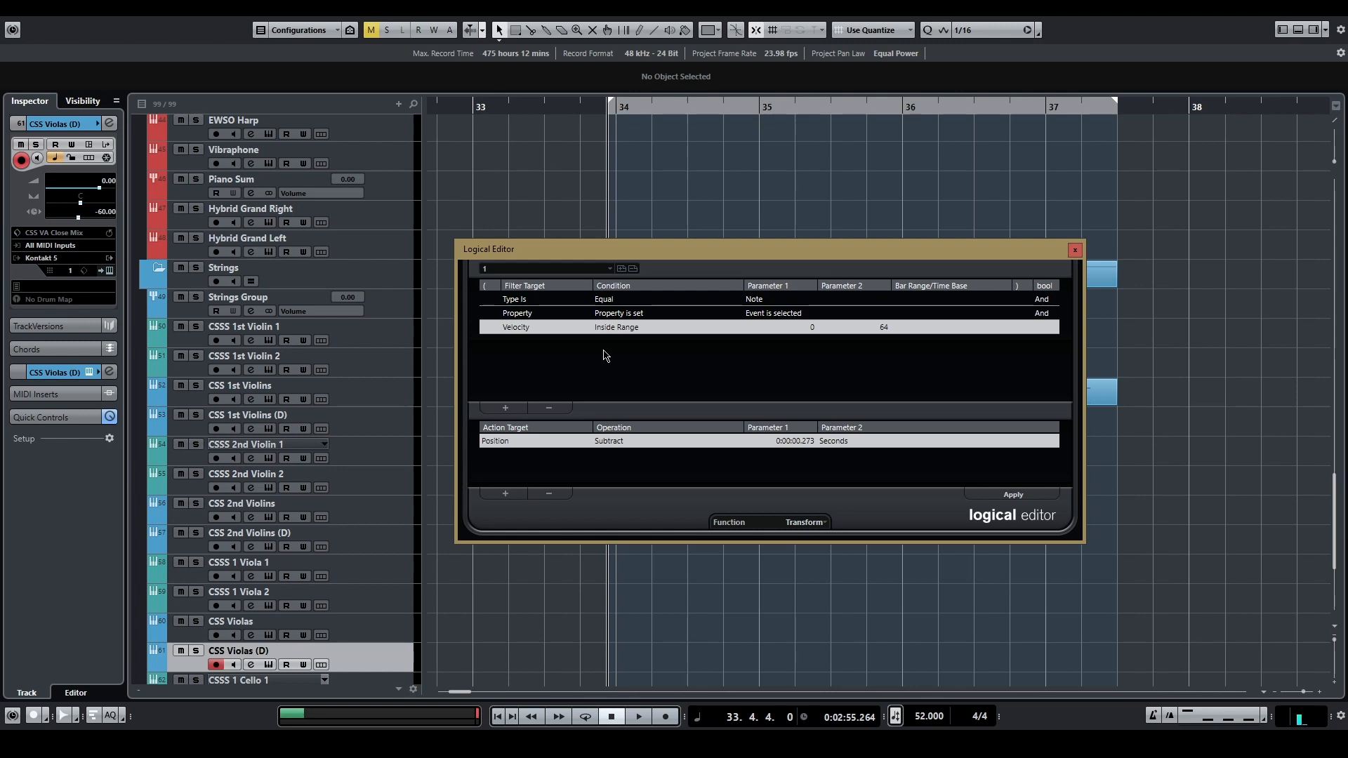
Step: Remove the velocity condition from the filter and change the action to Add on the note Length
{"action": "left_click", "coordinate": [549, 408]}
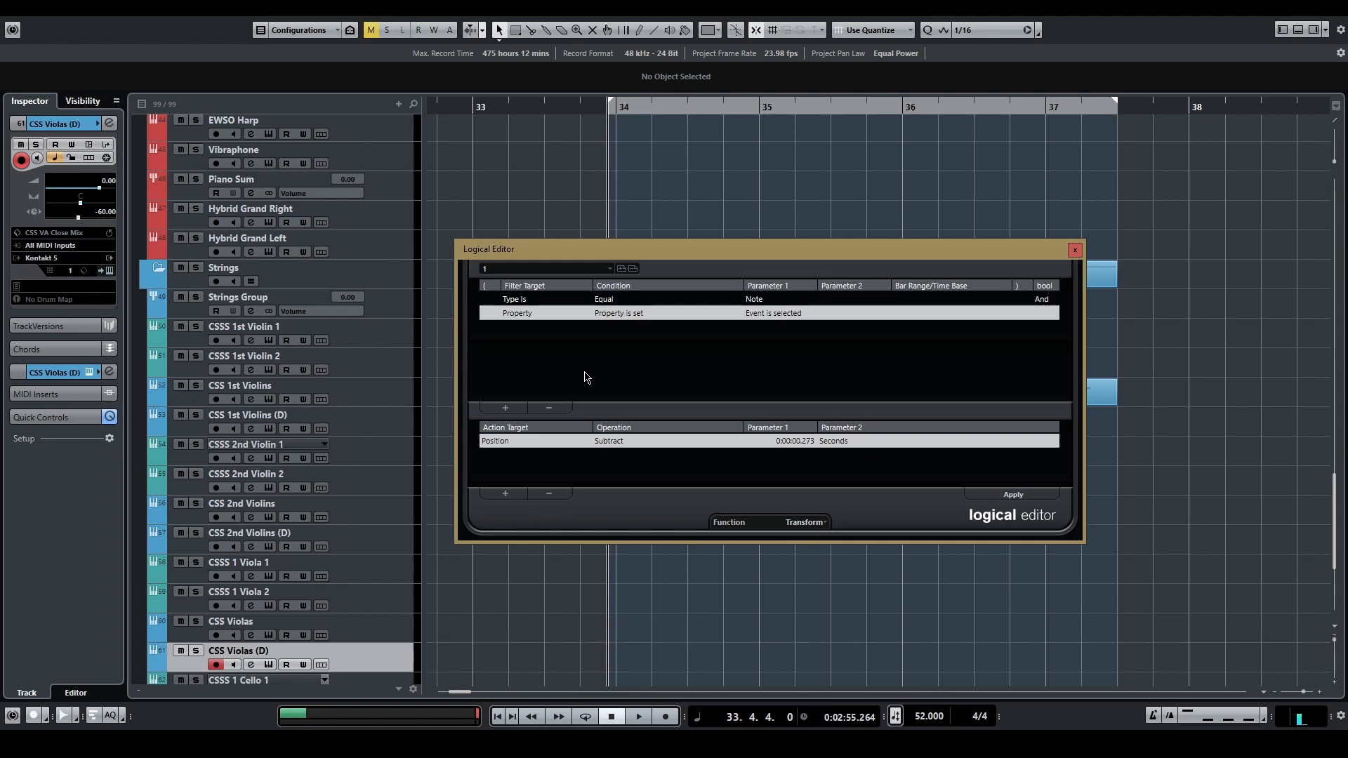
{"action": "left_click", "coordinate": [499, 442]}
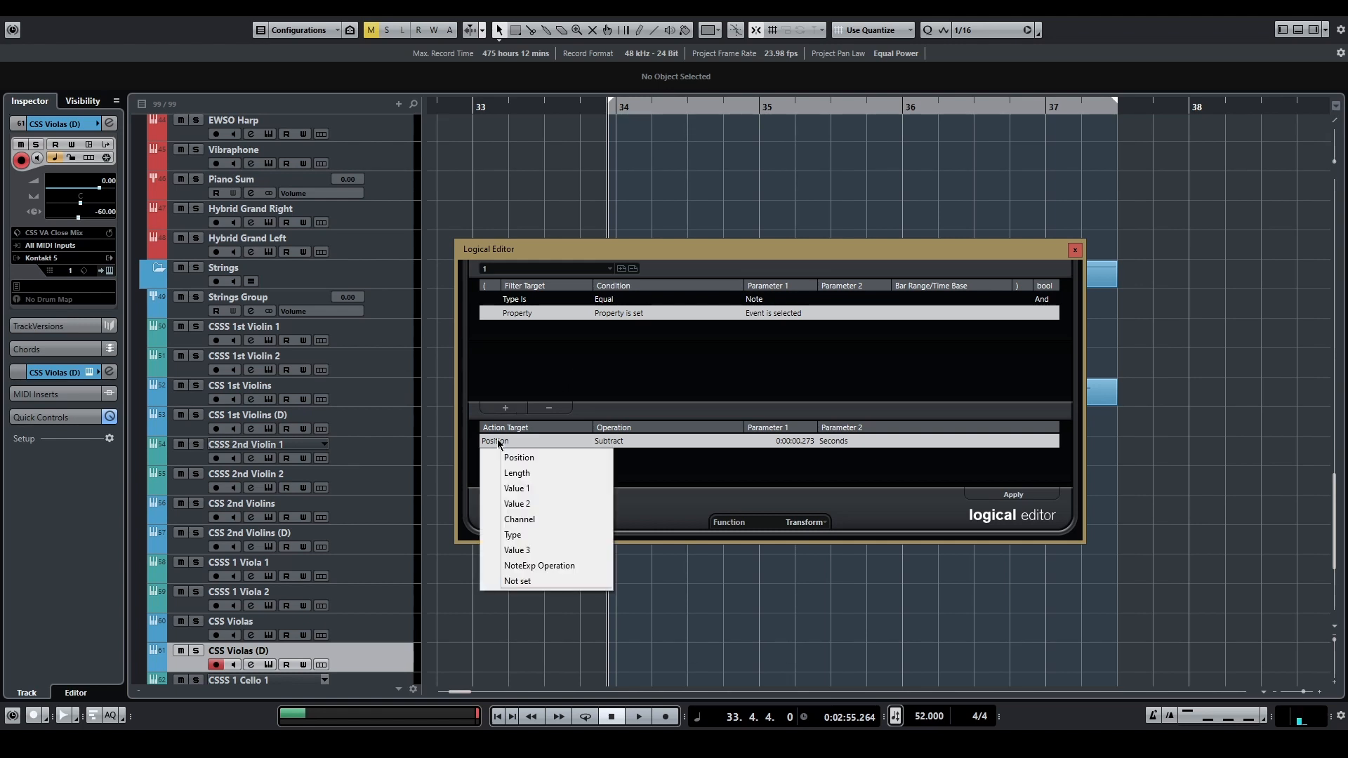
{"action": "left_click", "coordinate": [516, 473]}
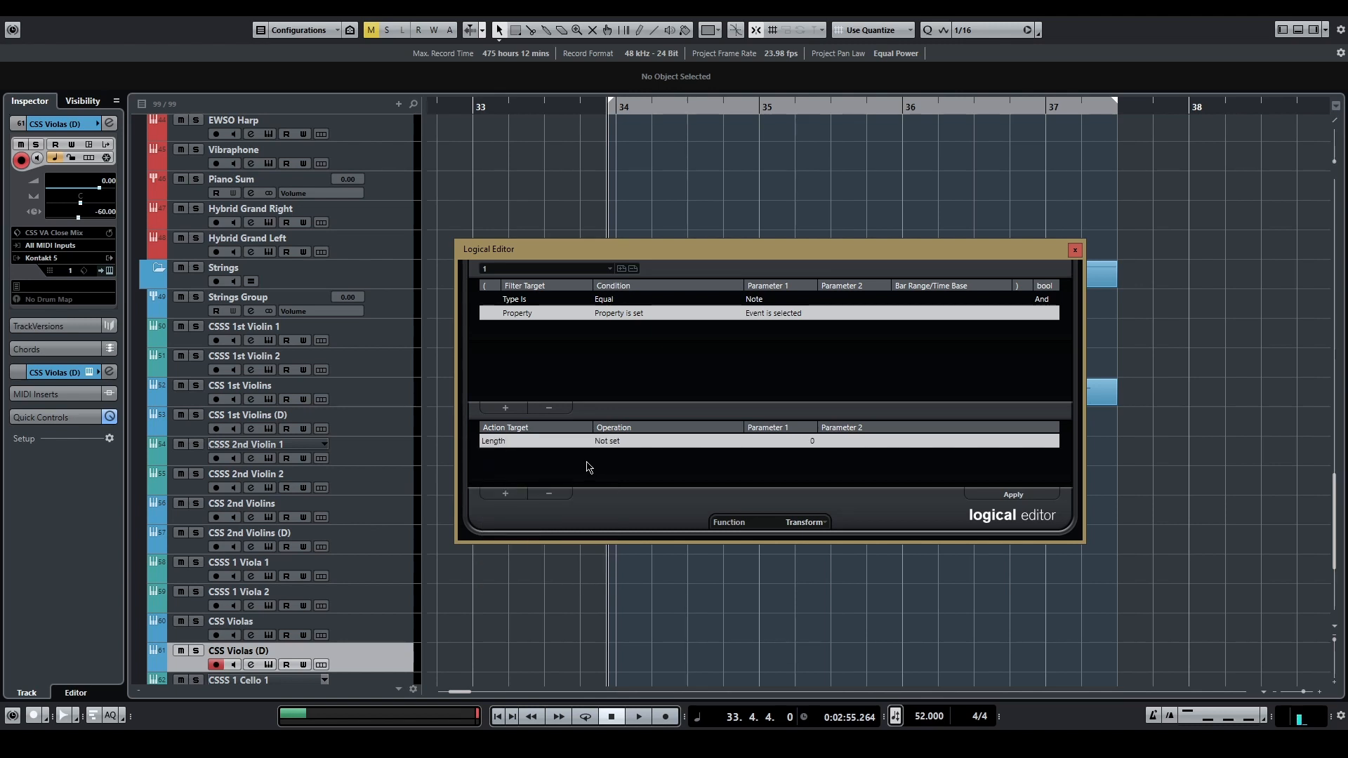
{"action": "left_click", "coordinate": [608, 441]}
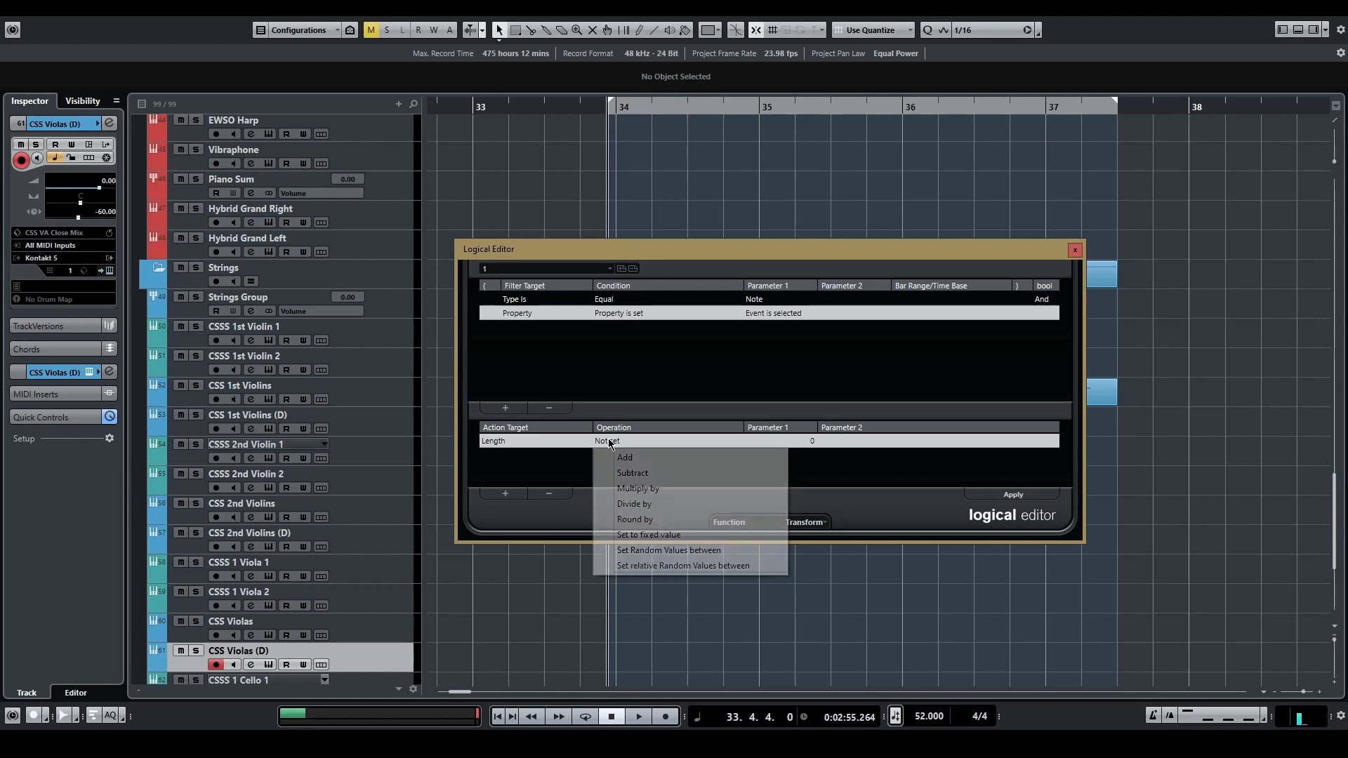
{"action": "left_click", "coordinate": [619, 457]}
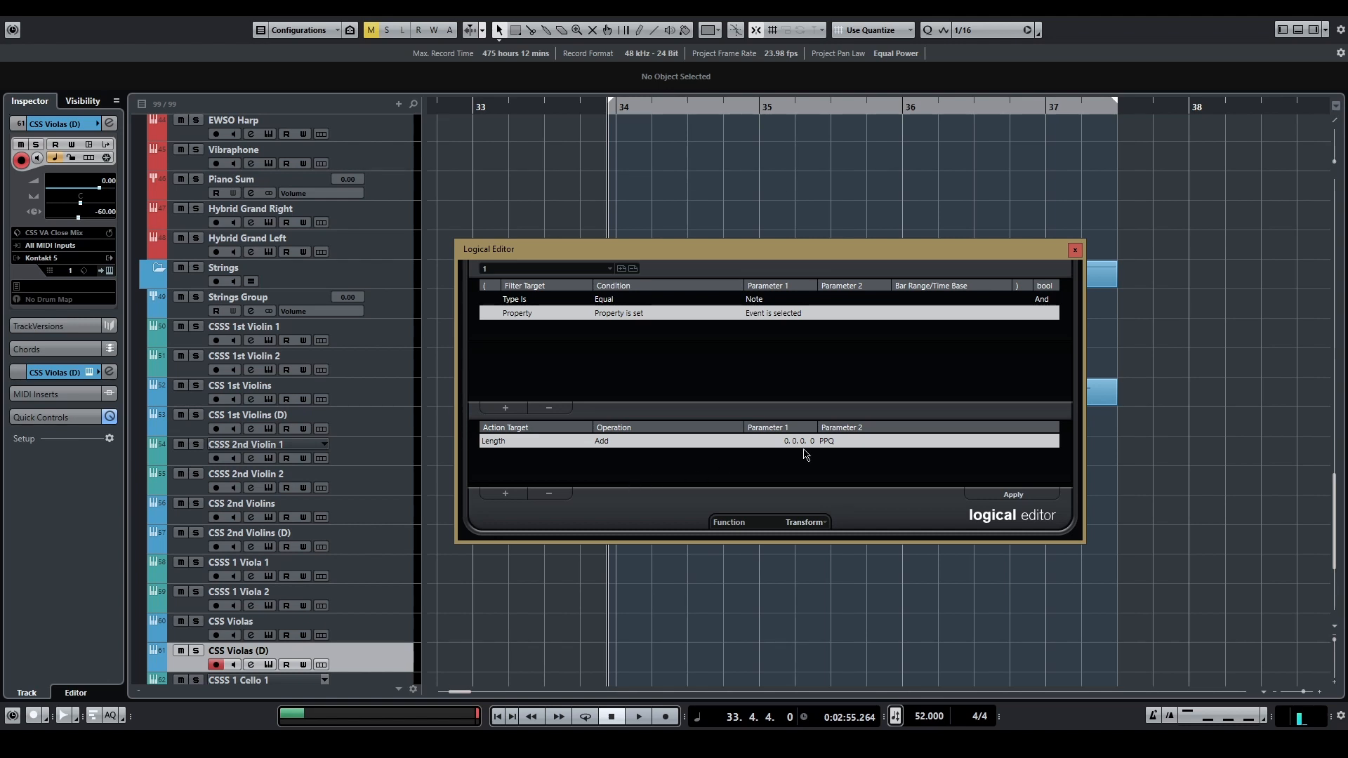
Step: Set the length addition to 0.010 seconds and store the setup as a preset named "4"
{"action": "left_click", "coordinate": [824, 443]}
{"action": "left_click", "coordinate": [844, 473]}
{"action": "double_click", "coordinate": [807, 441]}
{"action": "type", "text": "0.010"}
{"action": "key", "text": "Return"}
{"action": "left_click", "coordinate": [627, 270]}
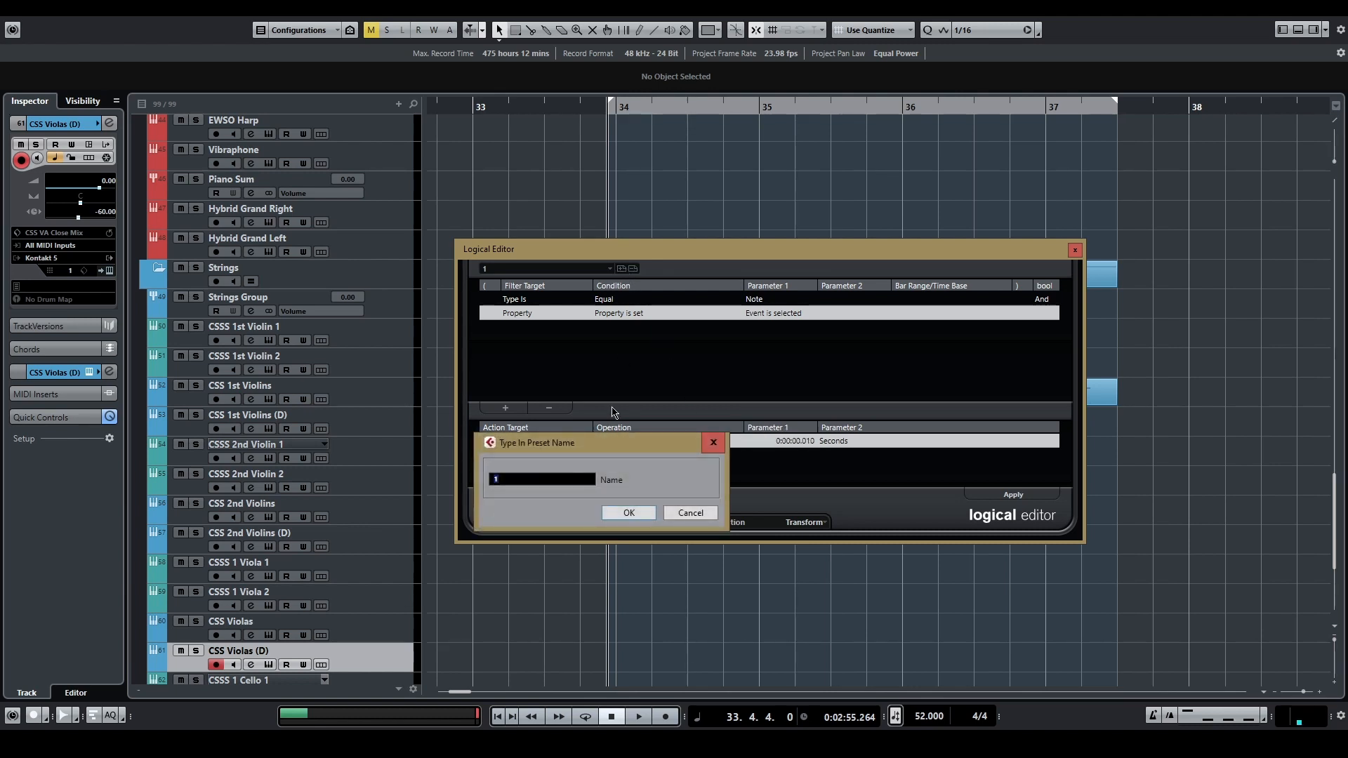
{"action": "key", "text": "Return"}
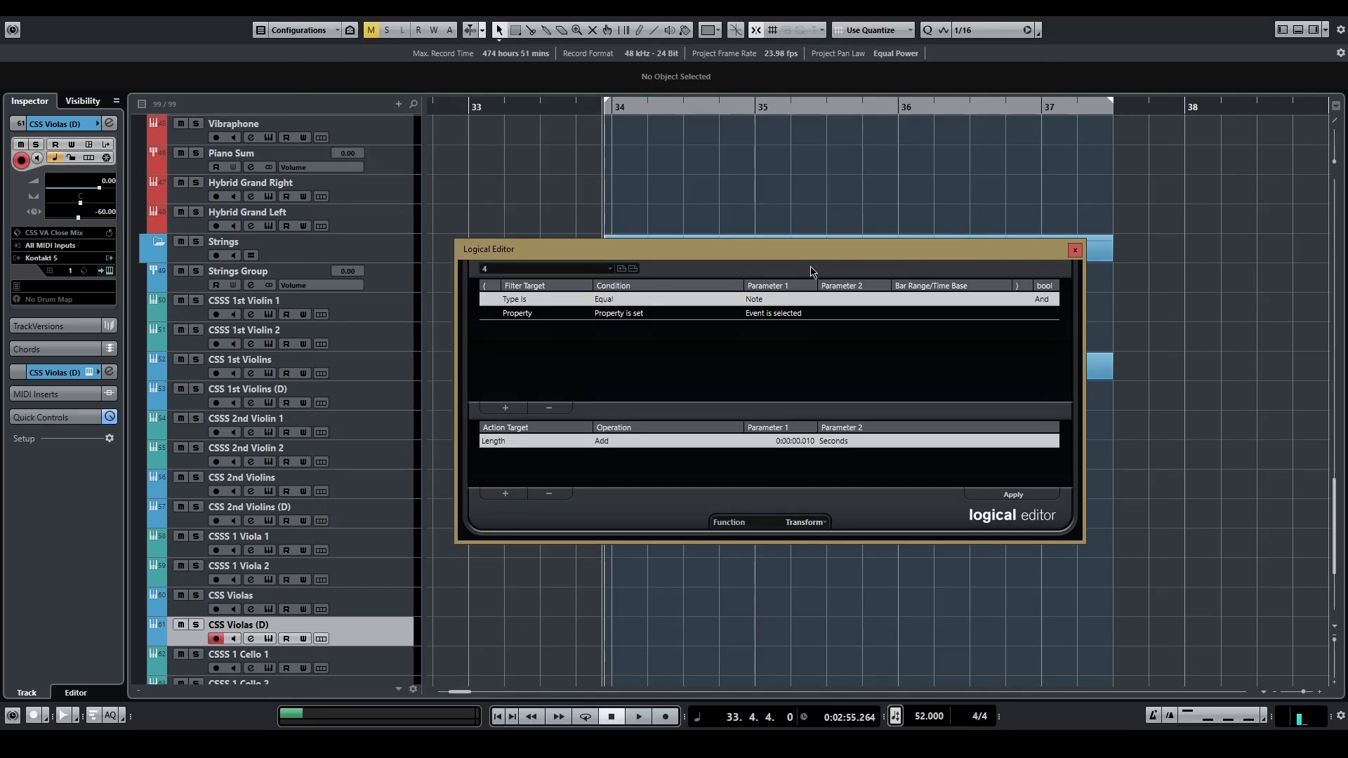
Step: Open the Key Commands dialog, show its macros and create a new macro
{"action": "left_click", "coordinate": [32, 9]}
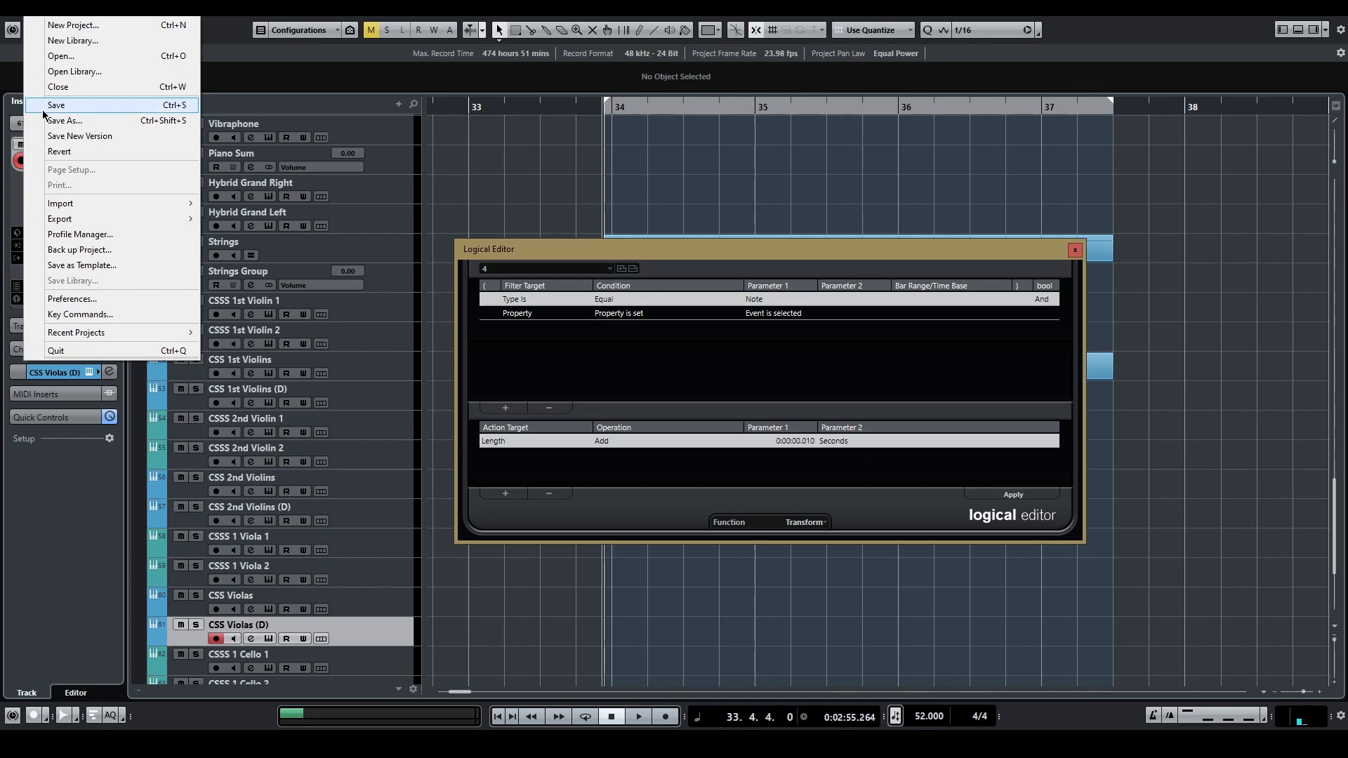
{"action": "left_click", "coordinate": [81, 315]}
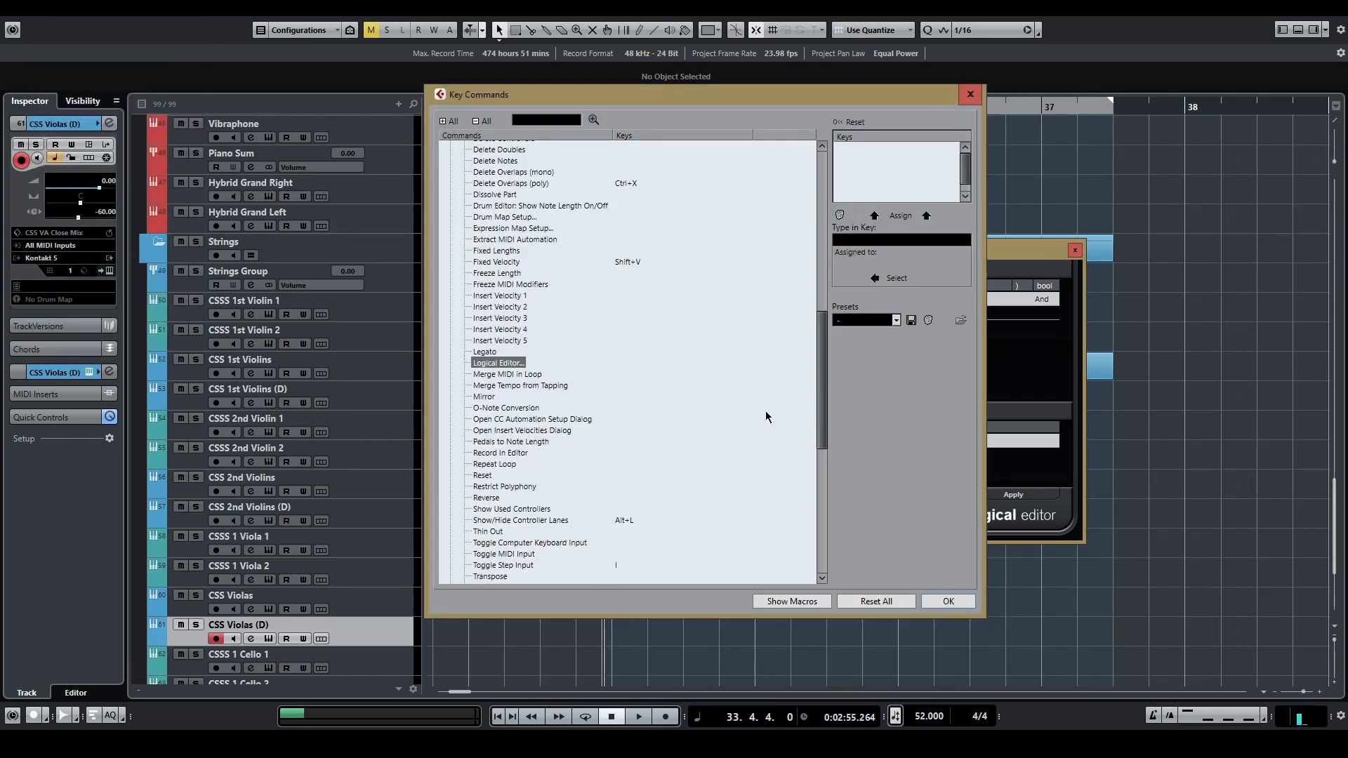
{"action": "left_click", "coordinate": [798, 600]}
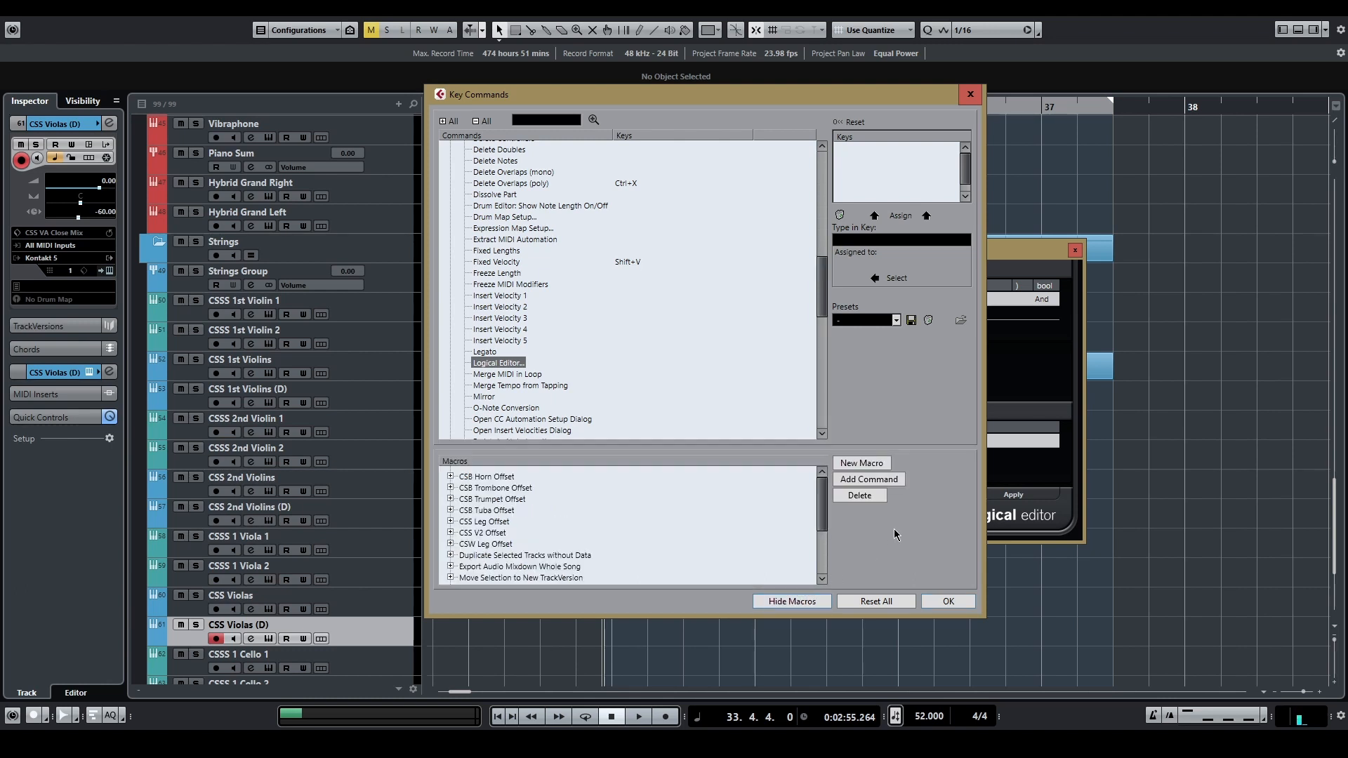
{"action": "left_click", "coordinate": [862, 464]}
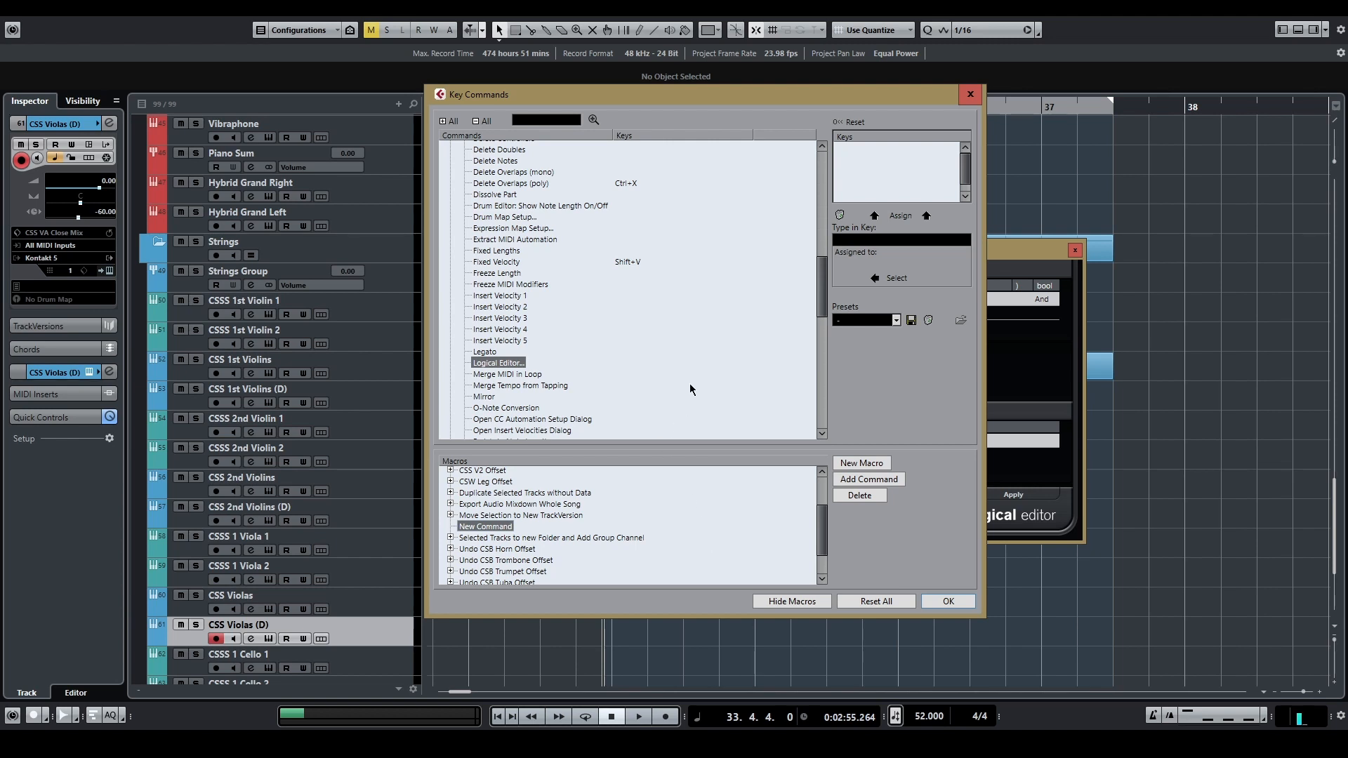
Step: Add the Process Logical Preset commands 1, 2 and 3 to the new macro in that order
{"action": "scroll", "coordinate": [563, 321], "scroll_direction": "down", "scroll_amount": 10}
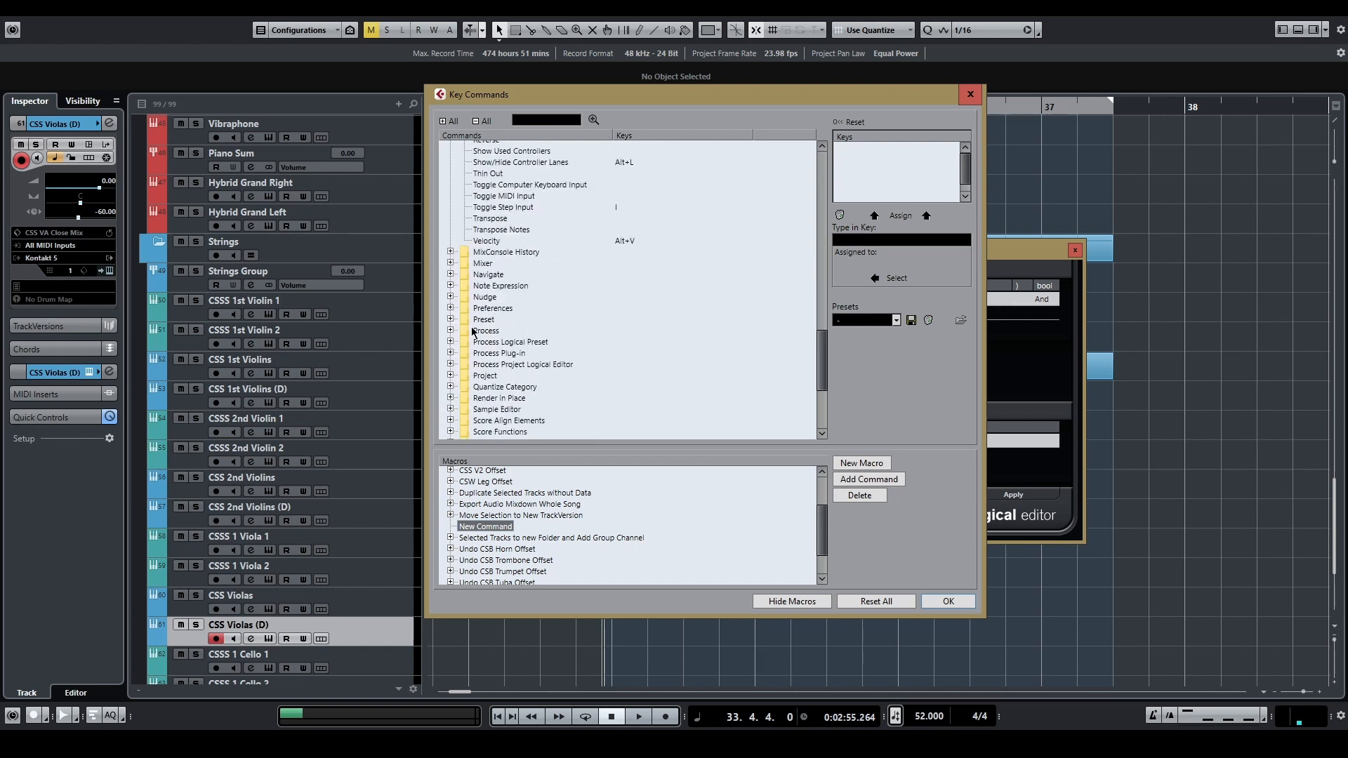
{"action": "left_click", "coordinate": [451, 342]}
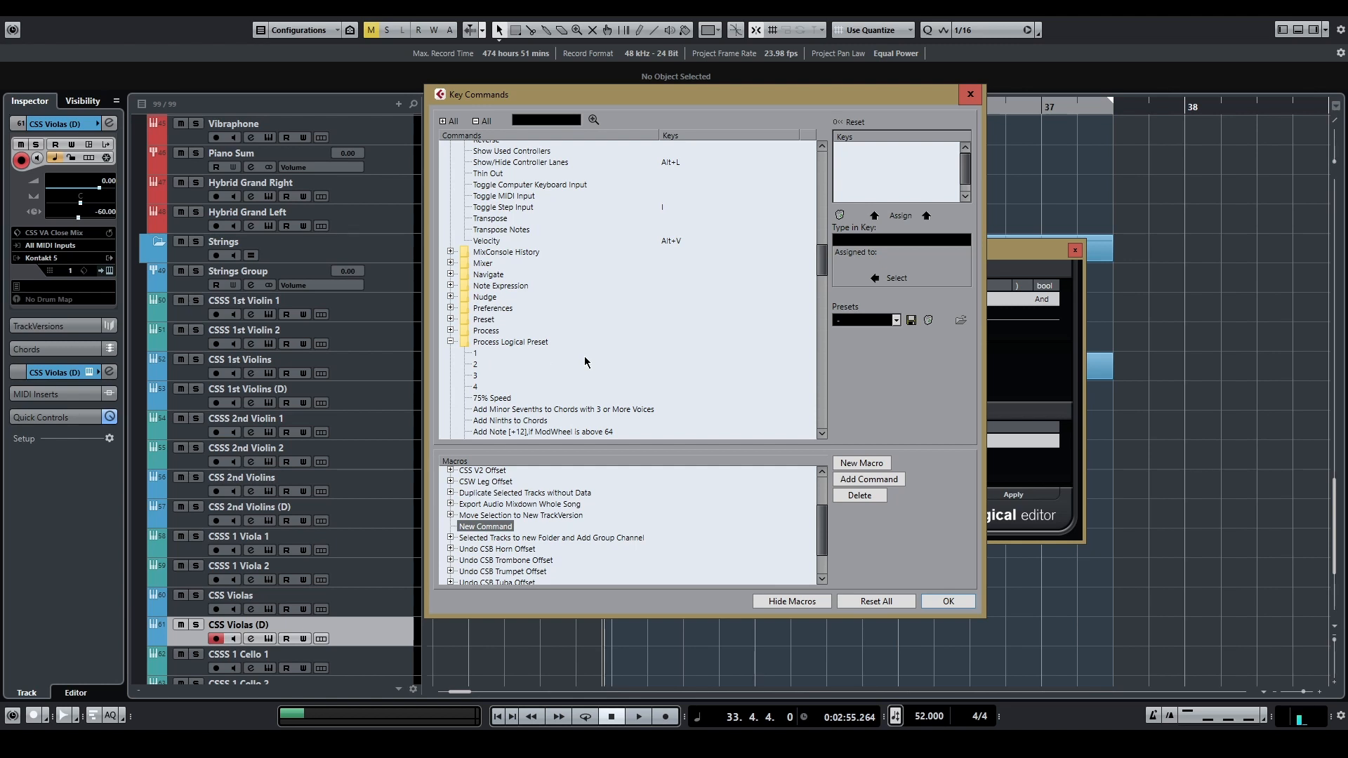
{"action": "left_click", "coordinate": [475, 354]}
{"action": "left_click", "coordinate": [869, 488]}
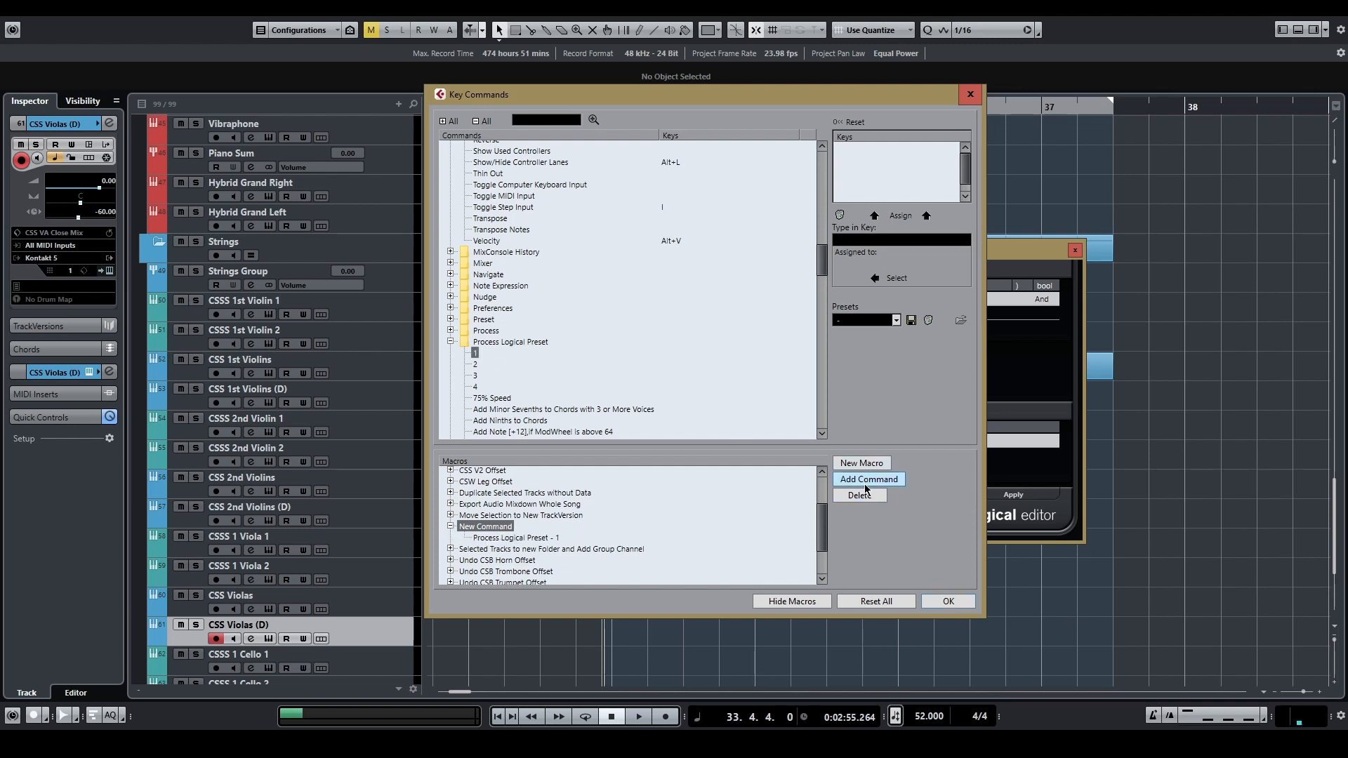
{"action": "left_click", "coordinate": [475, 364]}
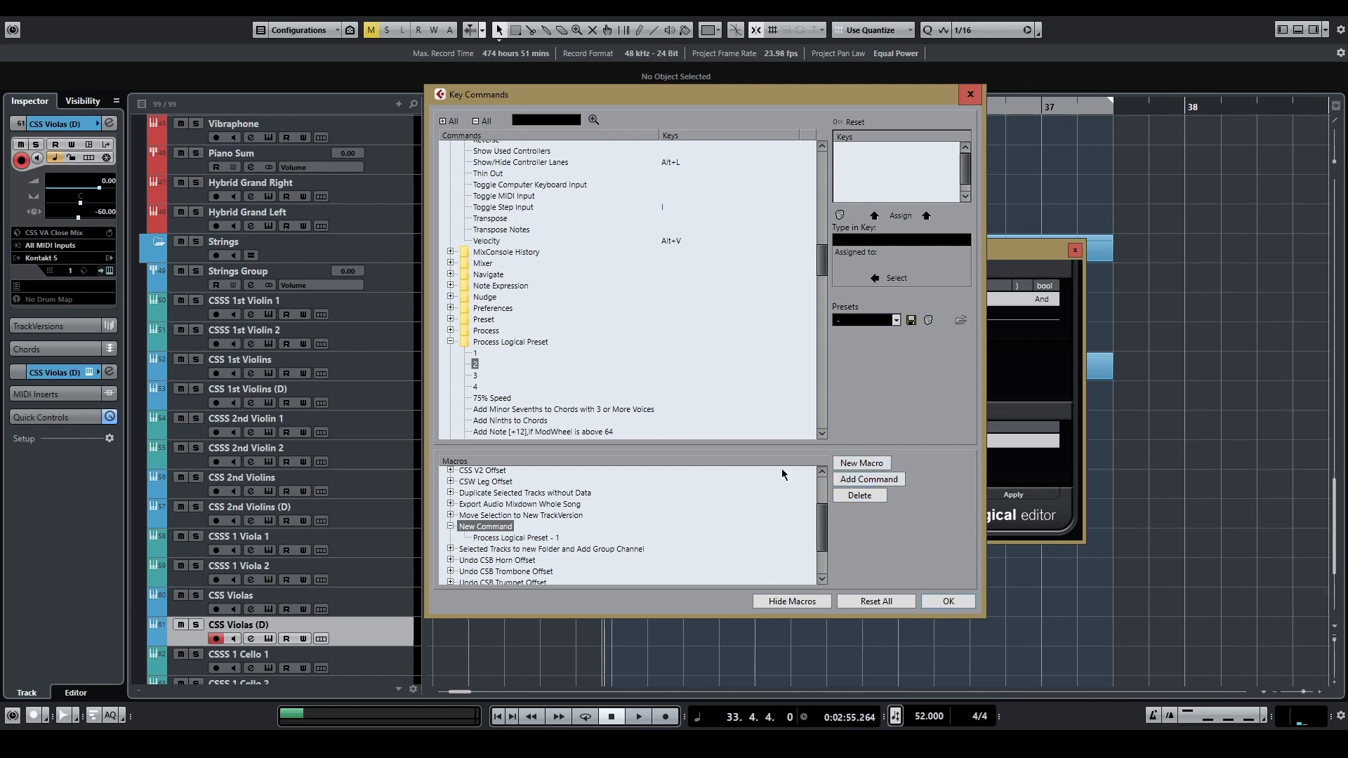
{"action": "left_click", "coordinate": [869, 479]}
{"action": "left_click", "coordinate": [482, 377]}
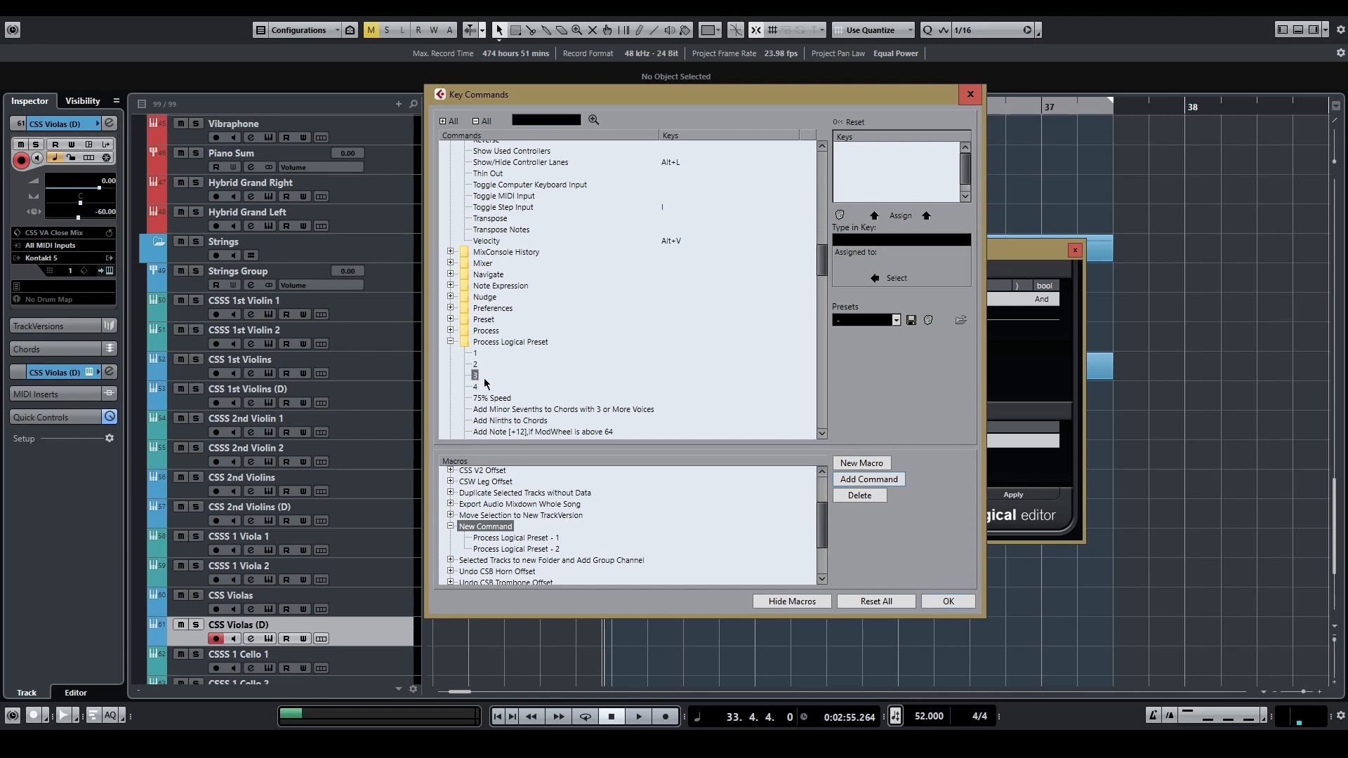
{"action": "left_click", "coordinate": [864, 480]}
Step: Add the MIDI Legato command to the new macro after the three logical presets
{"action": "scroll", "coordinate": [667, 348], "scroll_direction": "up", "scroll_amount": 10}
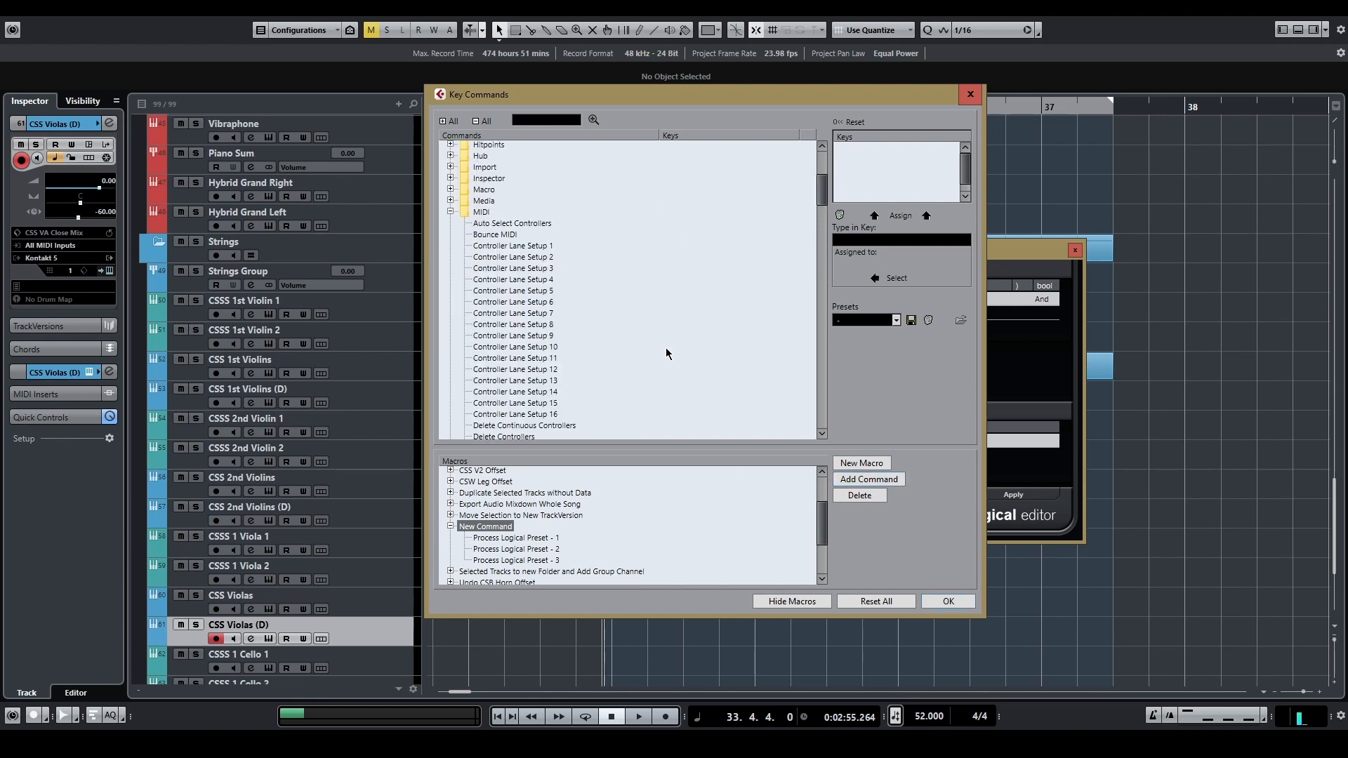
{"action": "scroll", "coordinate": [658, 361], "scroll_direction": "down", "scroll_amount": 14}
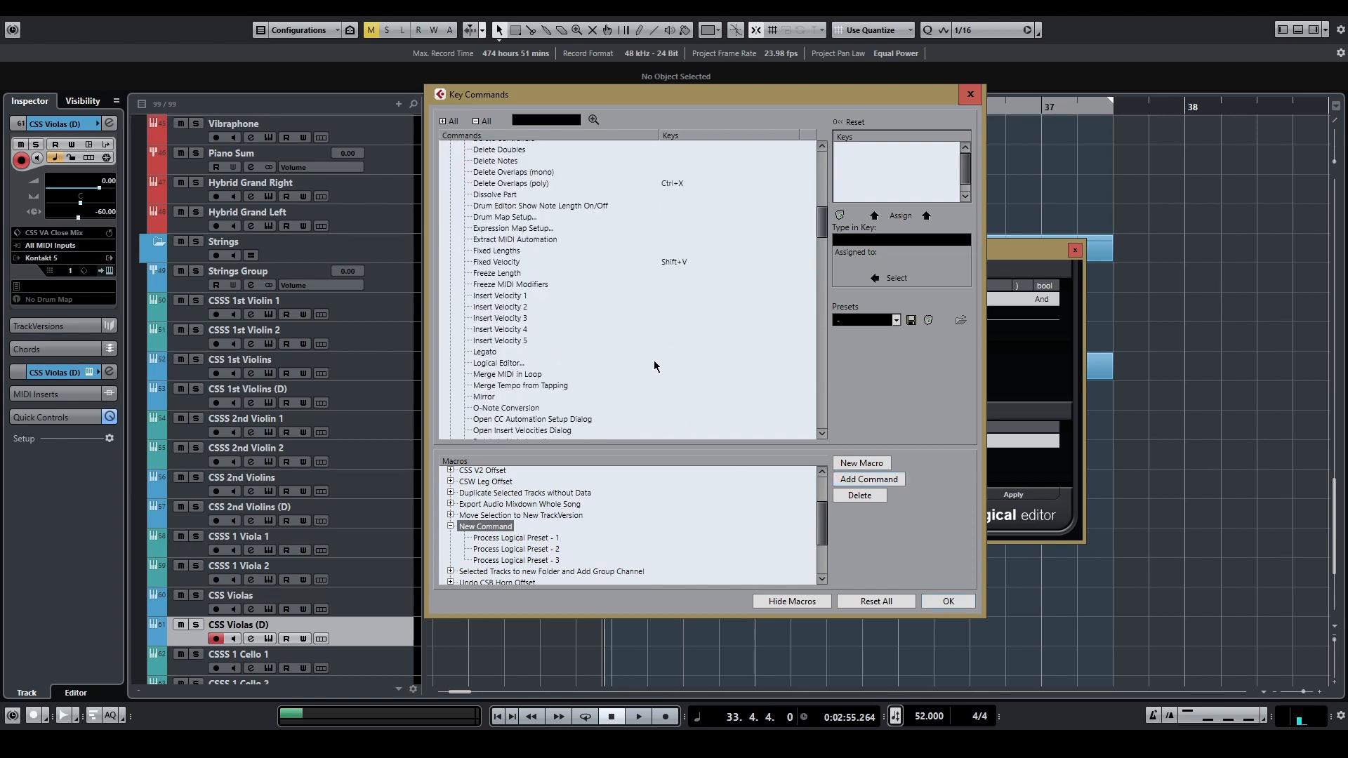
{"action": "scroll", "coordinate": [654, 361], "scroll_direction": "down", "scroll_amount": 2}
{"action": "scroll", "coordinate": [654, 360], "scroll_direction": "up", "scroll_amount": 2}
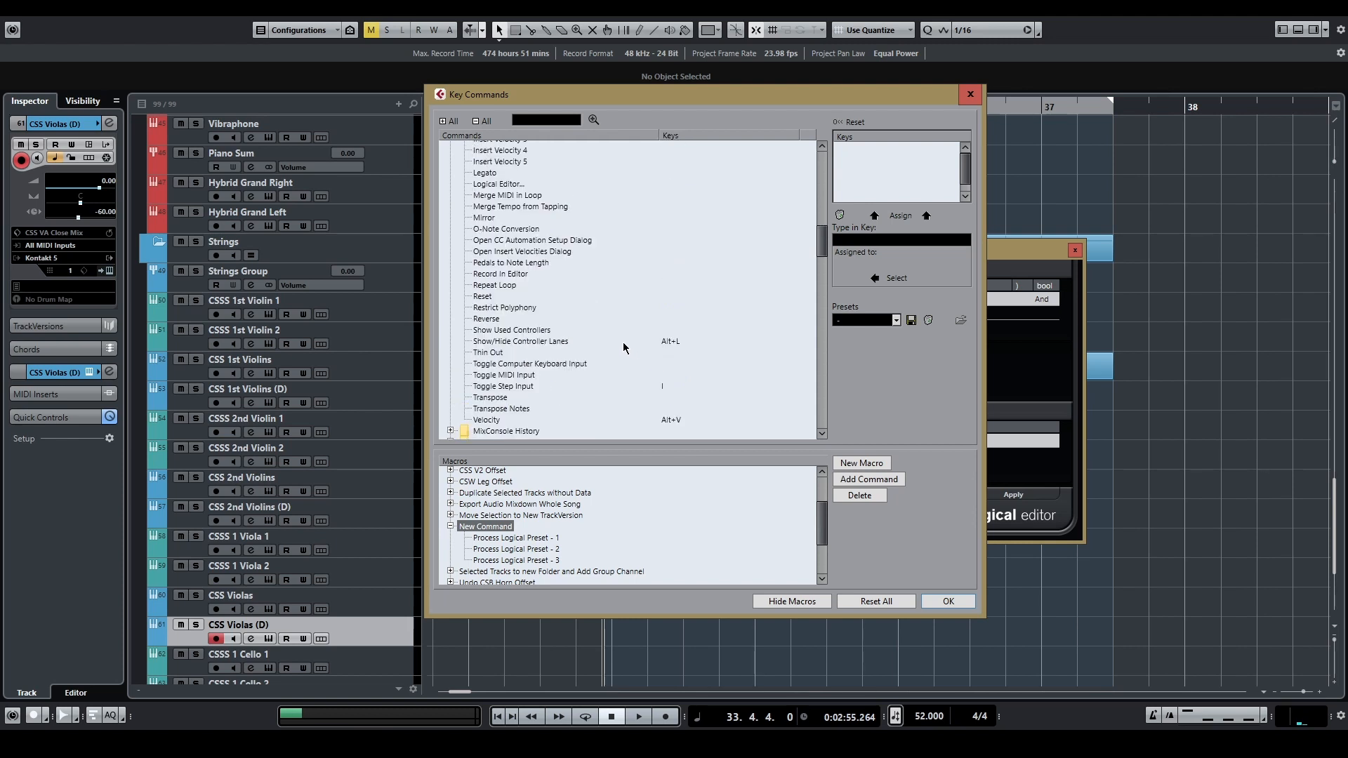
{"action": "left_click", "coordinate": [486, 176]}
{"action": "left_click", "coordinate": [881, 481]}
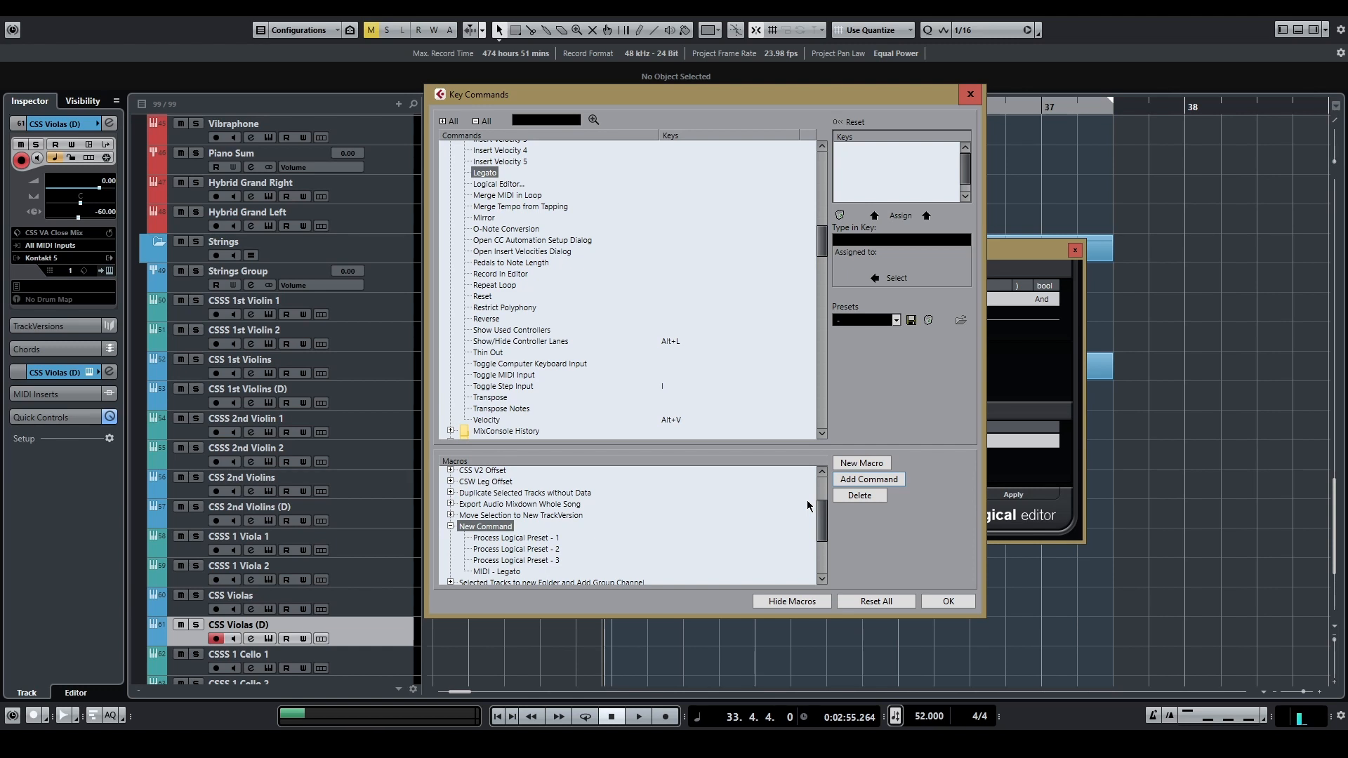
Step: Add Process Logical Preset 4 as the last command of the new macro
{"action": "scroll", "coordinate": [570, 289], "scroll_direction": "down", "scroll_amount": 9}
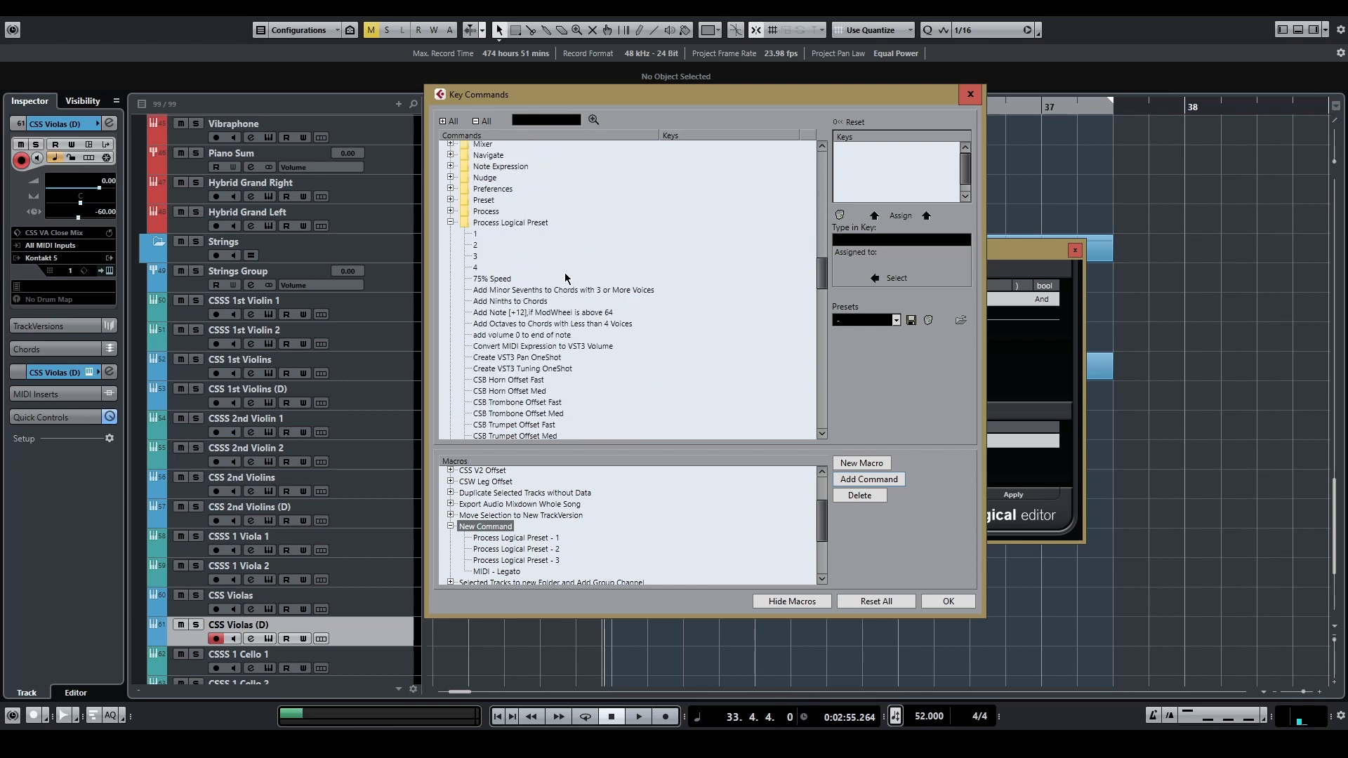
{"action": "left_click", "coordinate": [477, 269]}
{"action": "left_click", "coordinate": [870, 480]}
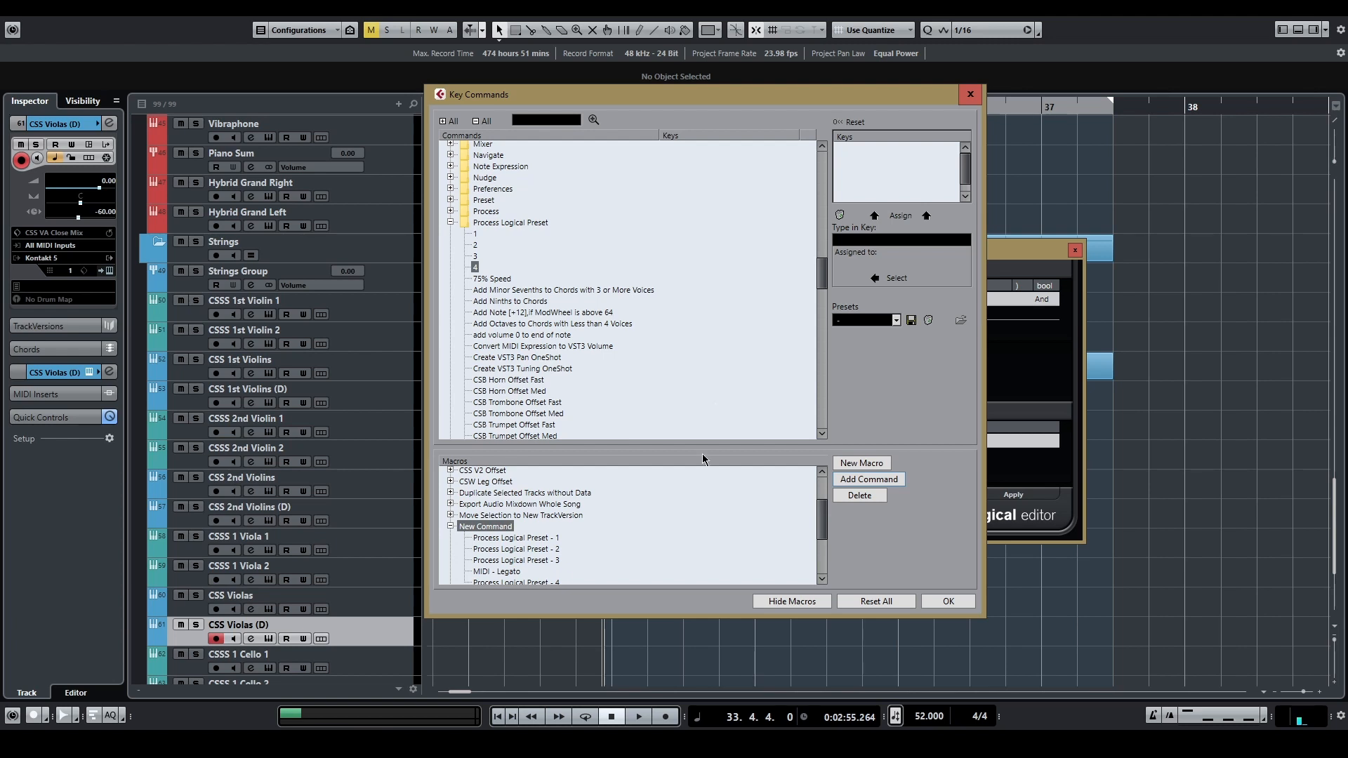
{"action": "scroll", "coordinate": [690, 507], "scroll_direction": "down", "scroll_amount": 1}
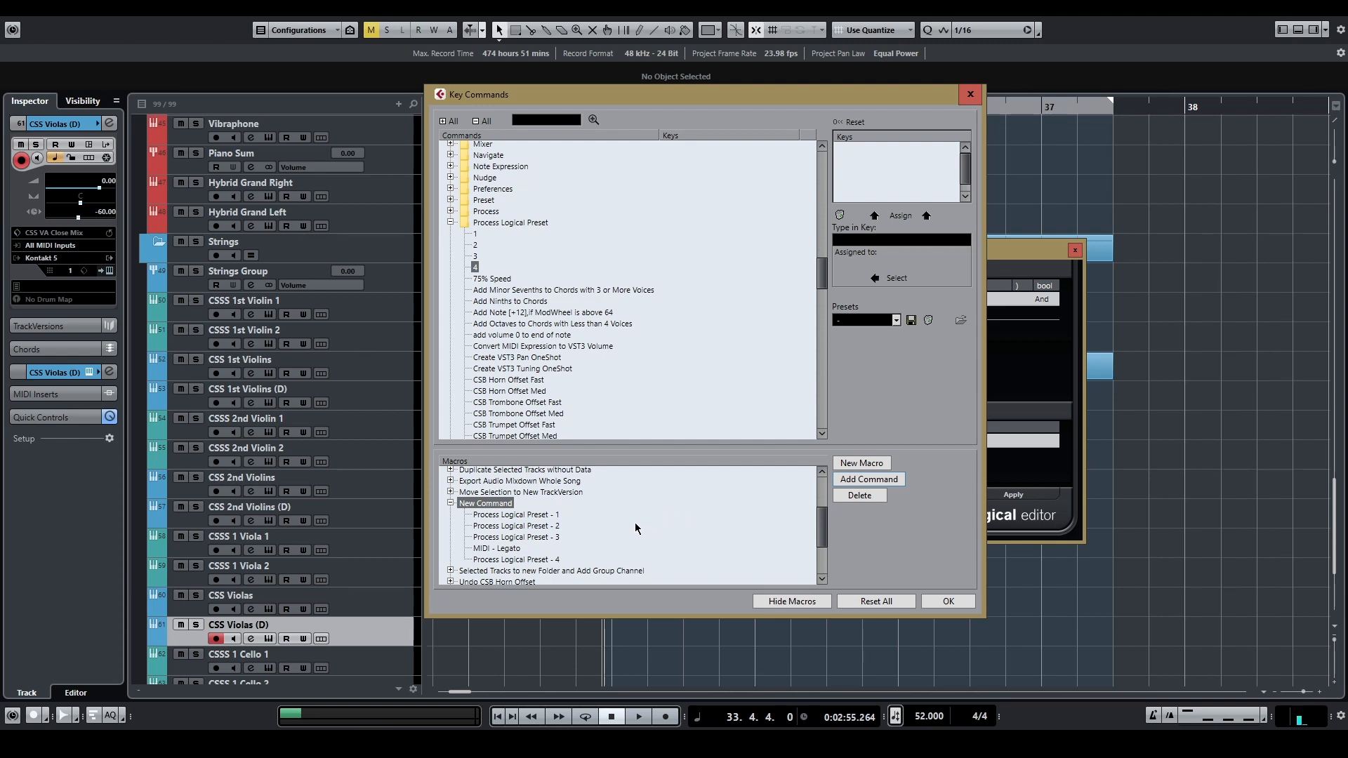
Step: Assign the key command Alt+Shift+1 to the "New Command" macro
{"action": "scroll", "coordinate": [591, 364], "scroll_direction": "up", "scroll_amount": 10}
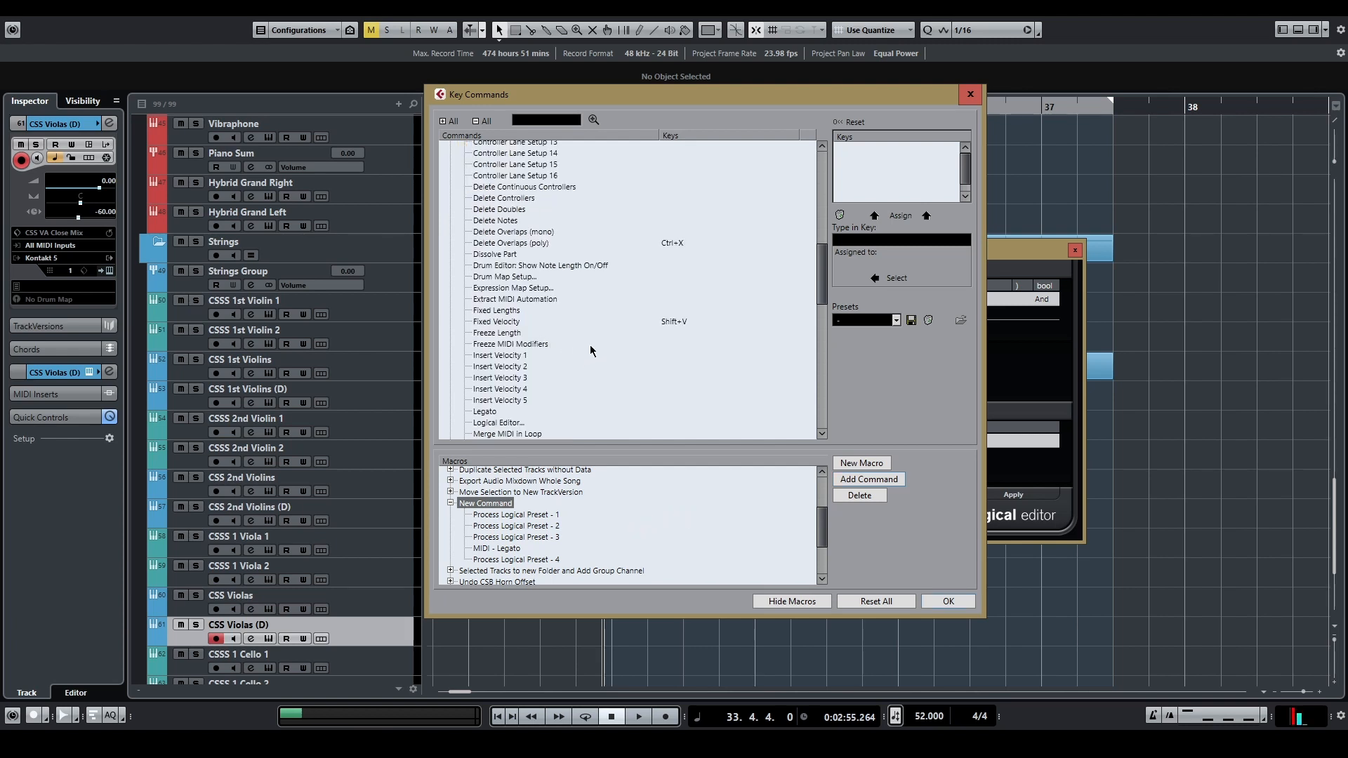
{"action": "scroll", "coordinate": [595, 362], "scroll_direction": "up", "scroll_amount": 5}
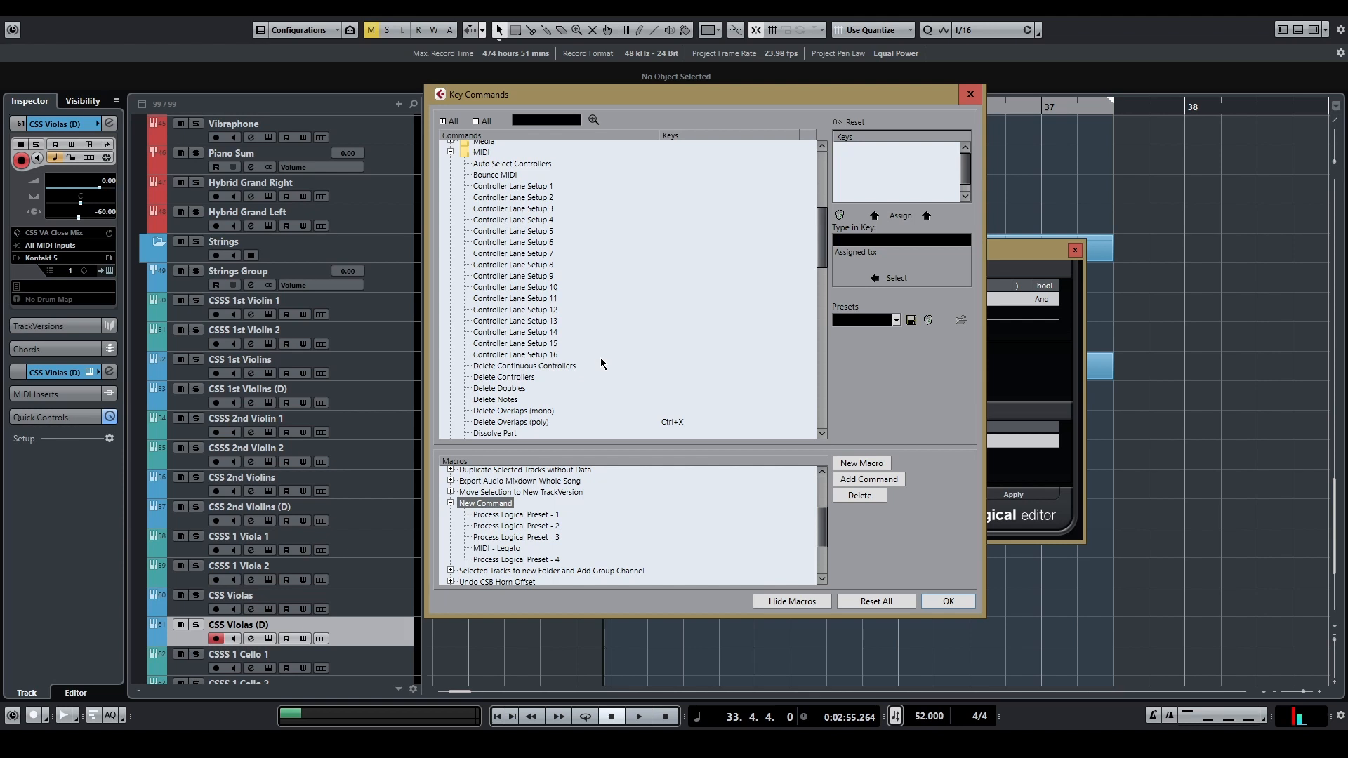
{"action": "scroll", "coordinate": [590, 378], "scroll_direction": "up", "scroll_amount": 4}
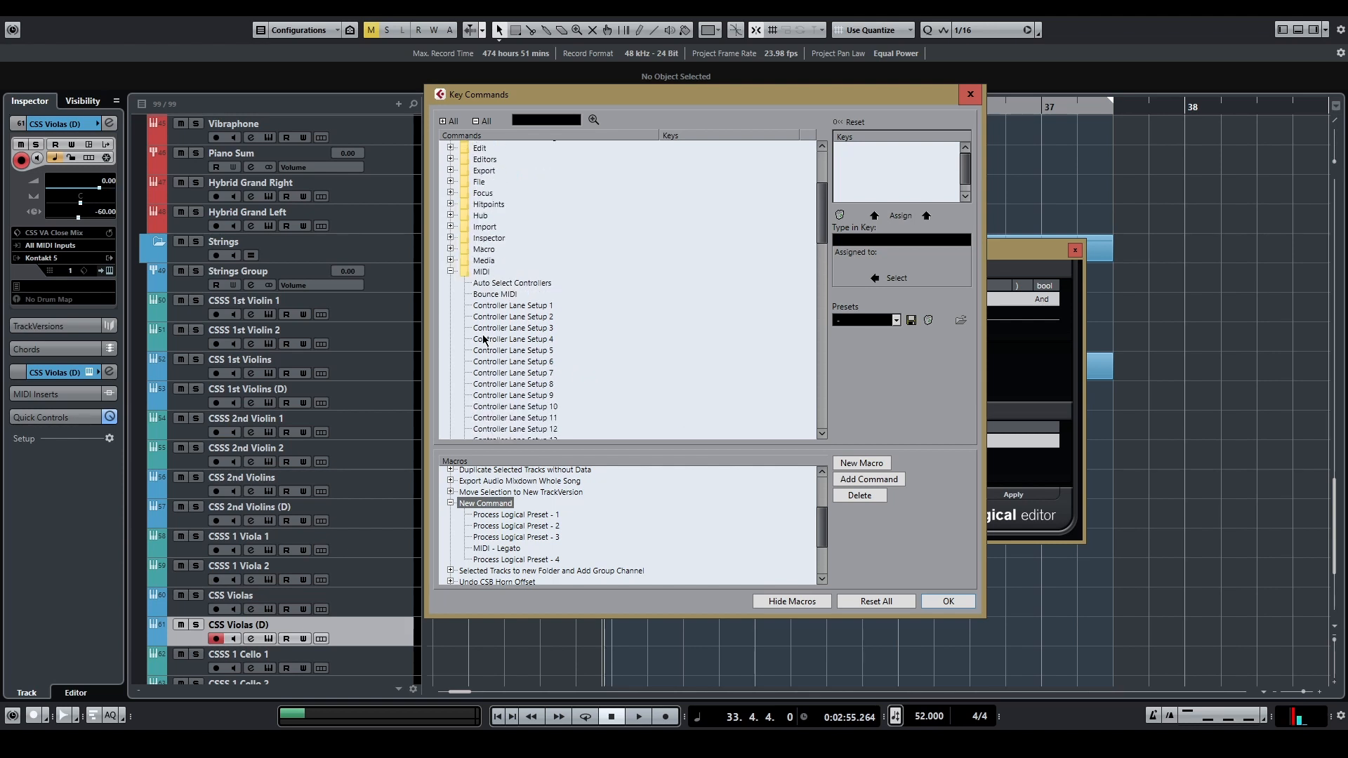
{"action": "left_click", "coordinate": [451, 272]}
{"action": "left_click", "coordinate": [451, 249]}
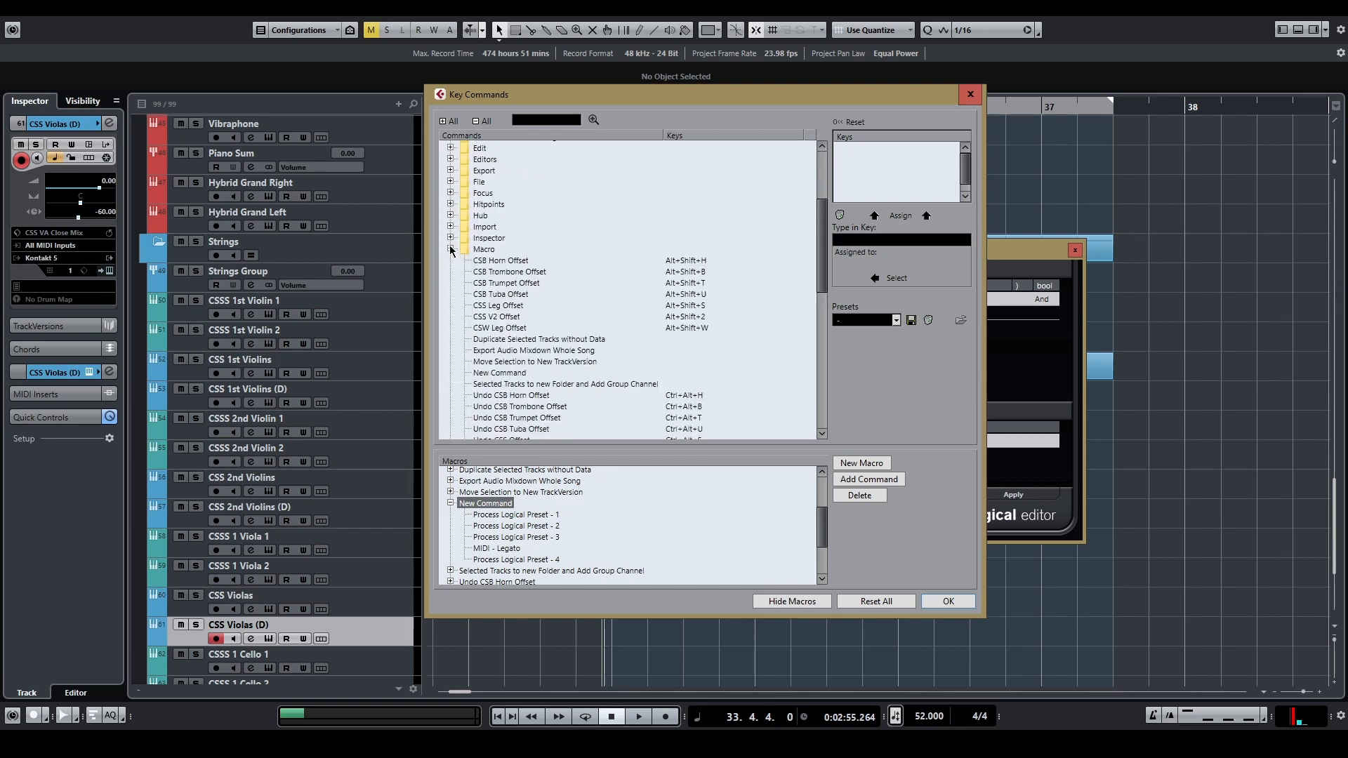
{"action": "scroll", "coordinate": [598, 281], "scroll_direction": "down", "scroll_amount": 2}
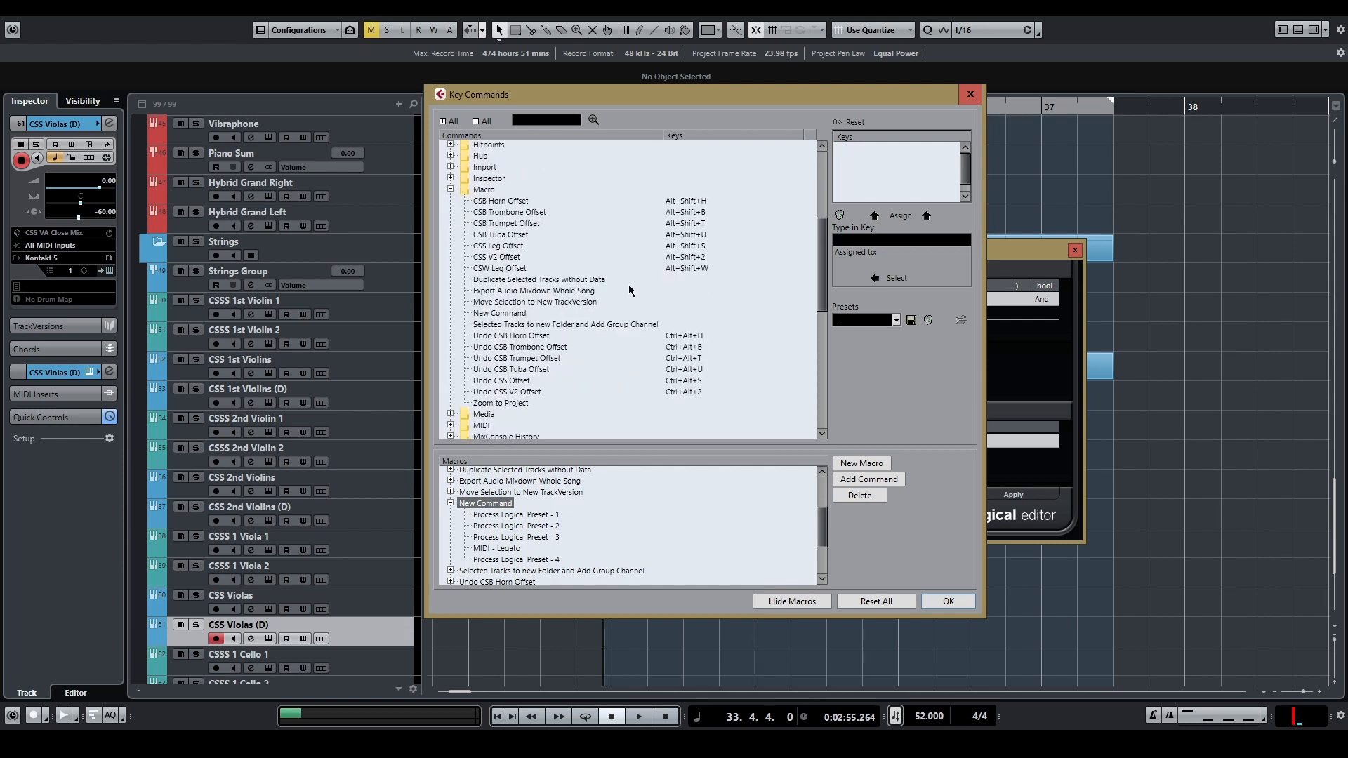
{"action": "left_click", "coordinate": [497, 315]}
{"action": "left_click", "coordinate": [897, 241]}
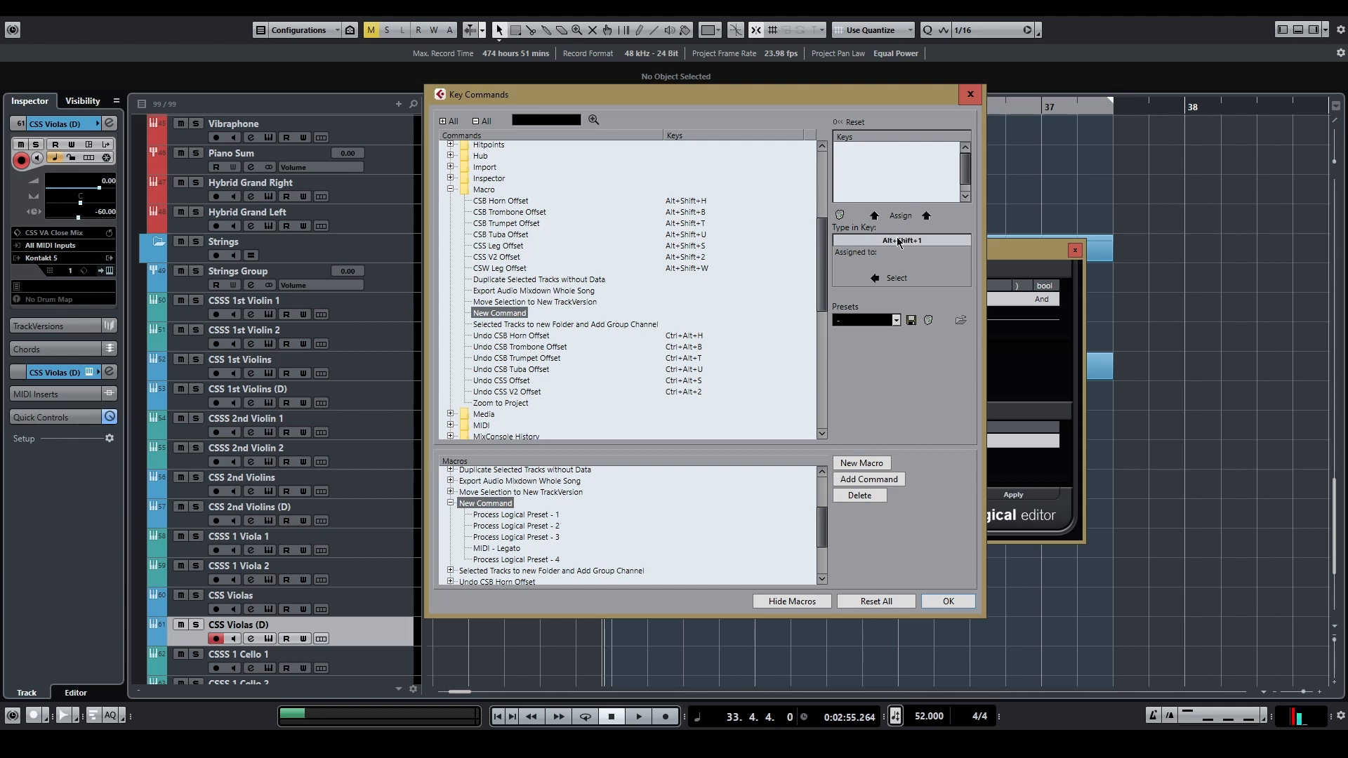
{"action": "left_click", "coordinate": [886, 216]}
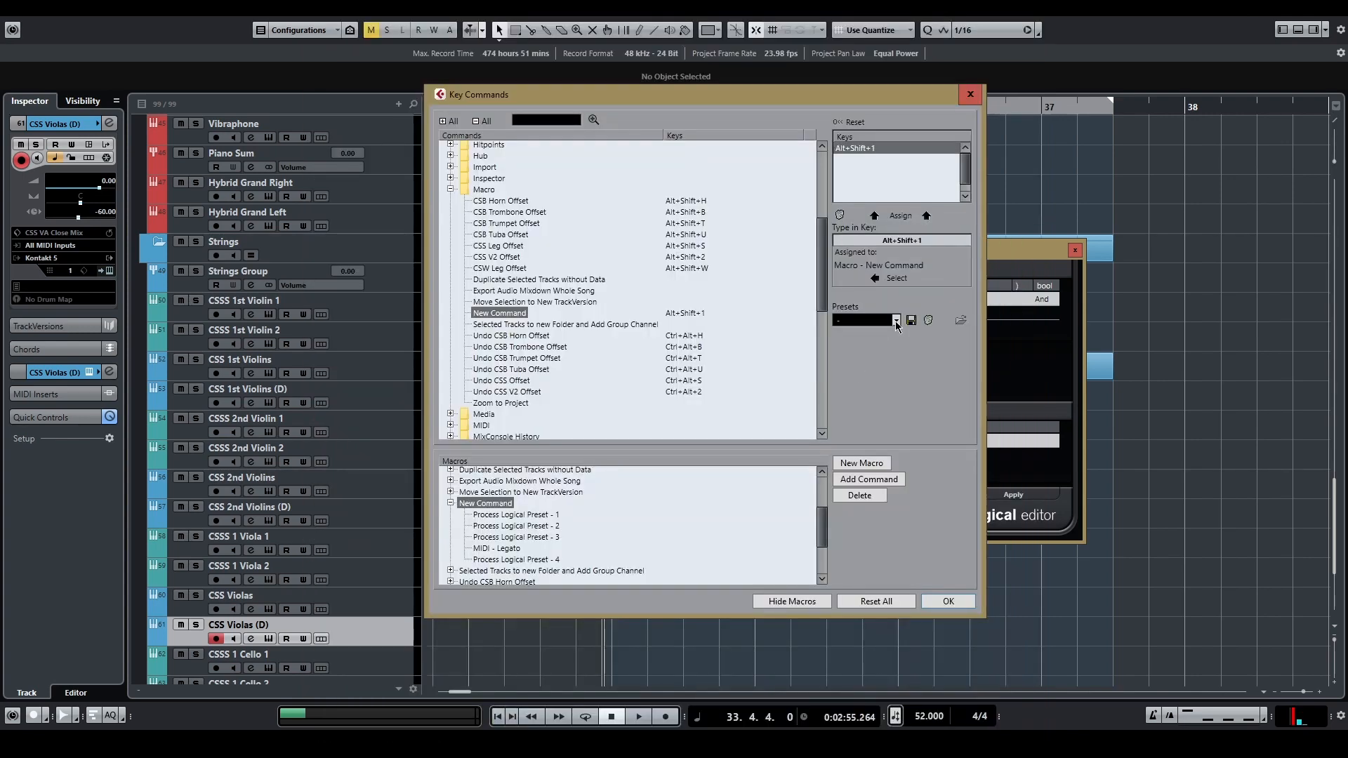
Step: View the available key command presets without loading one, and accept the changes in the Key Commands dialog
{"action": "left_click", "coordinate": [897, 321]}
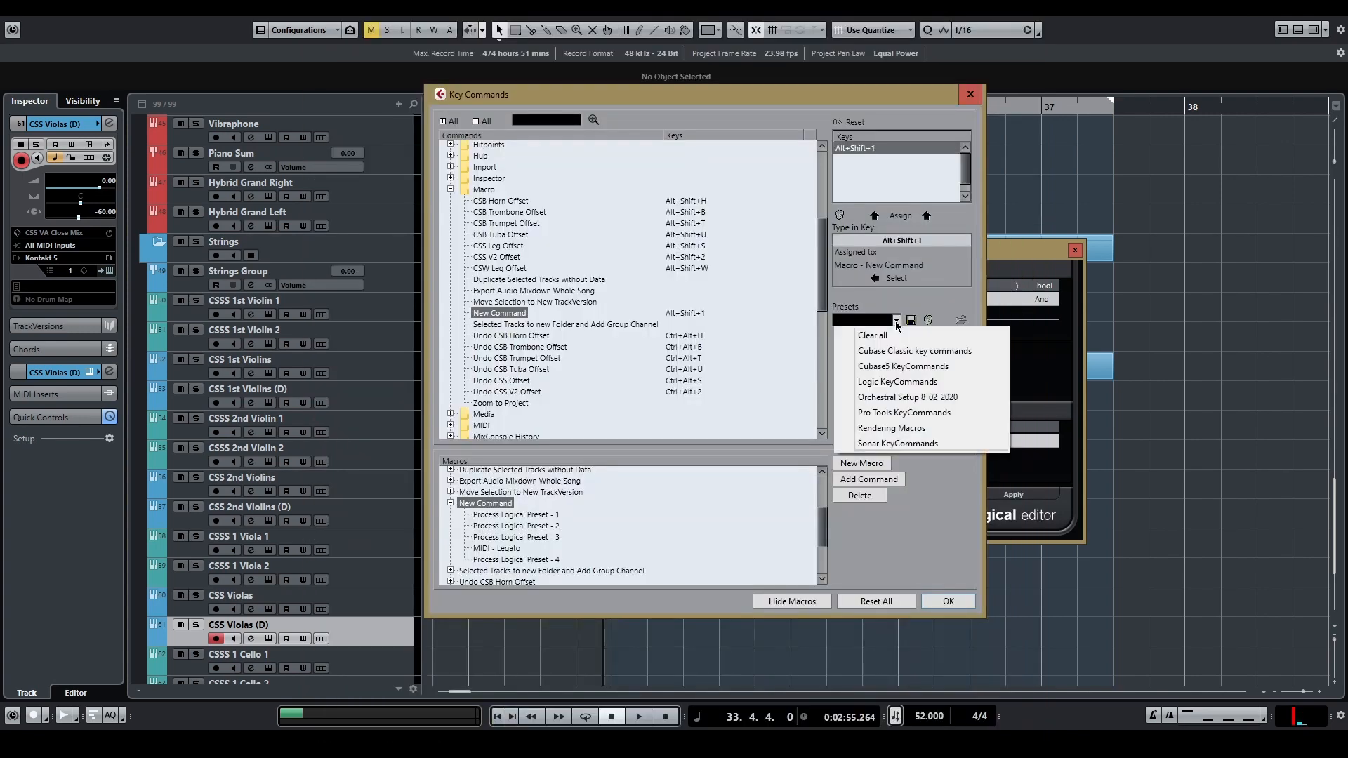
{"action": "left_click", "coordinate": [917, 508]}
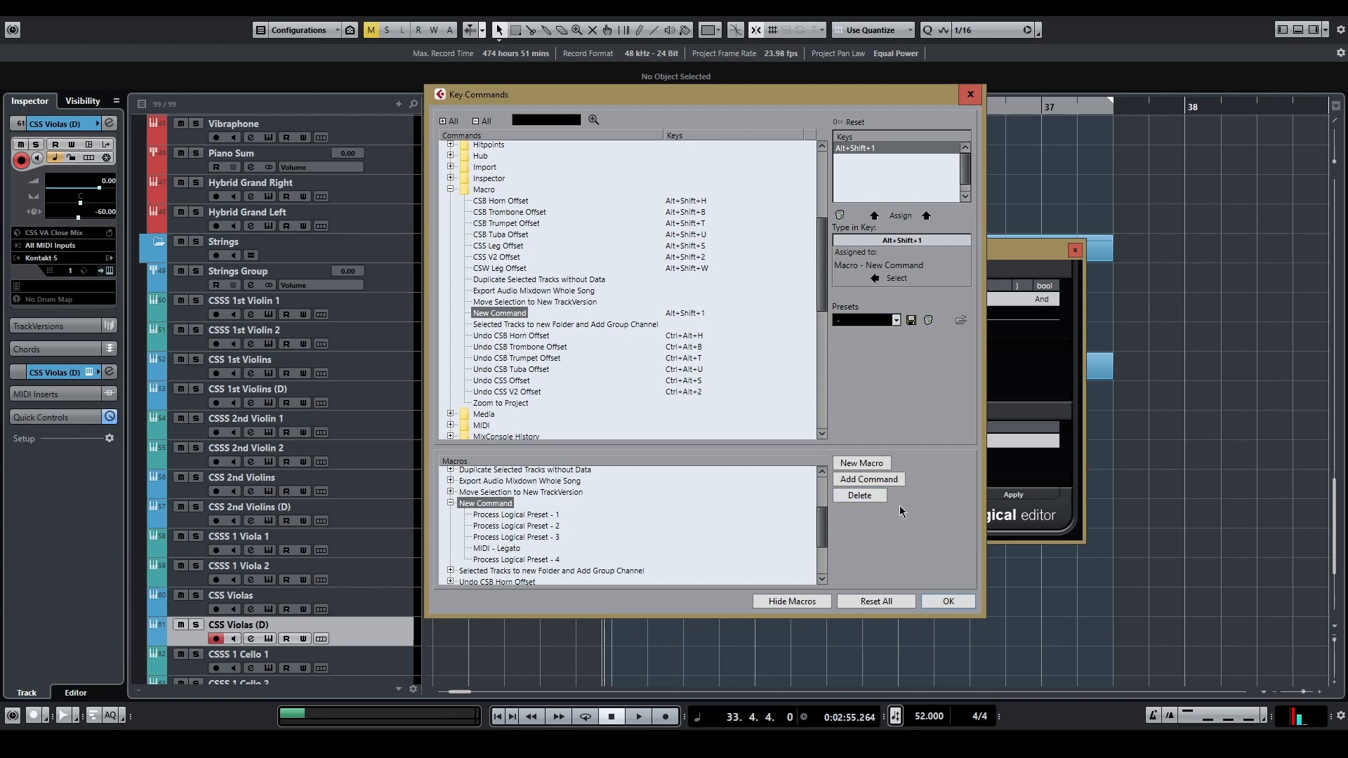
{"action": "left_click", "coordinate": [933, 601]}
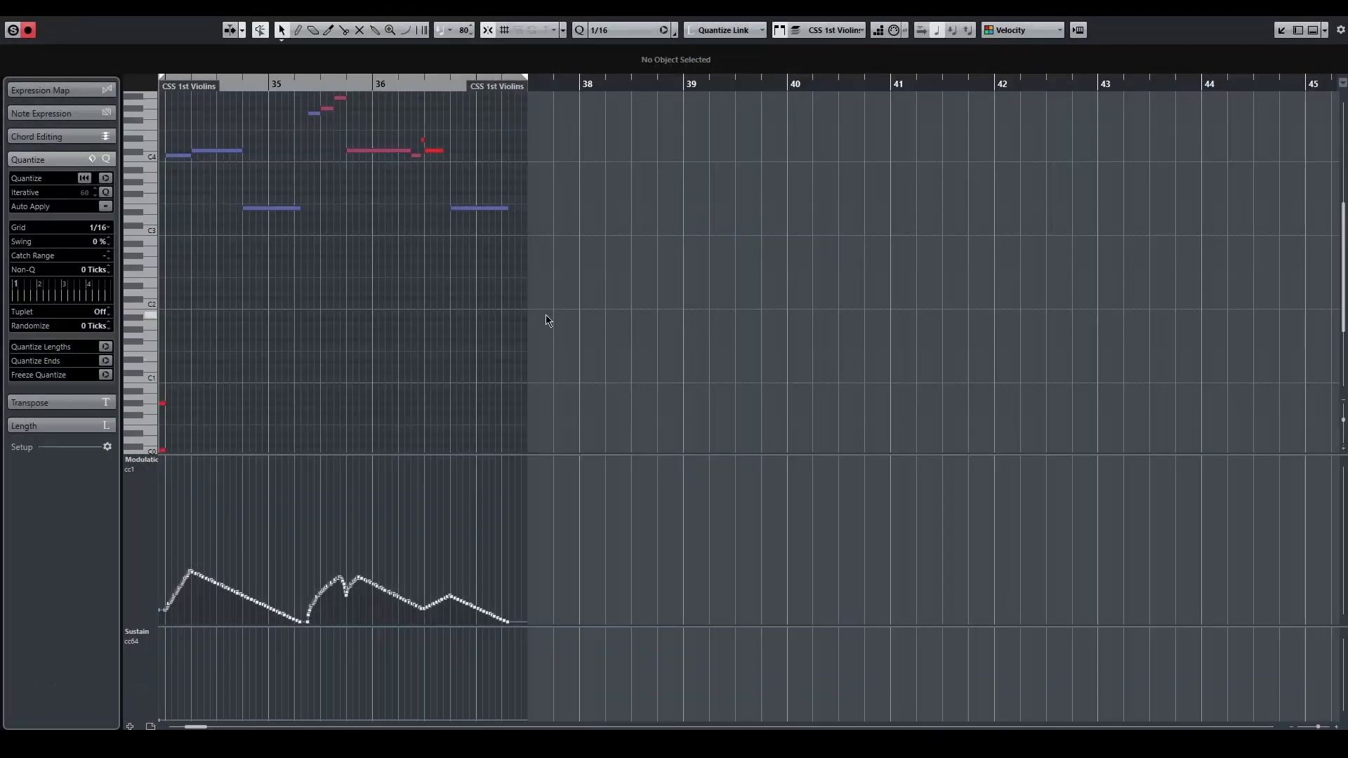
Step: Open the CSS 1st Violins part in the Key Editor and enlarge the view of its notes
{"action": "left_click_drag", "start_coordinate": [409, 315], "coordinate": [622, 357]}
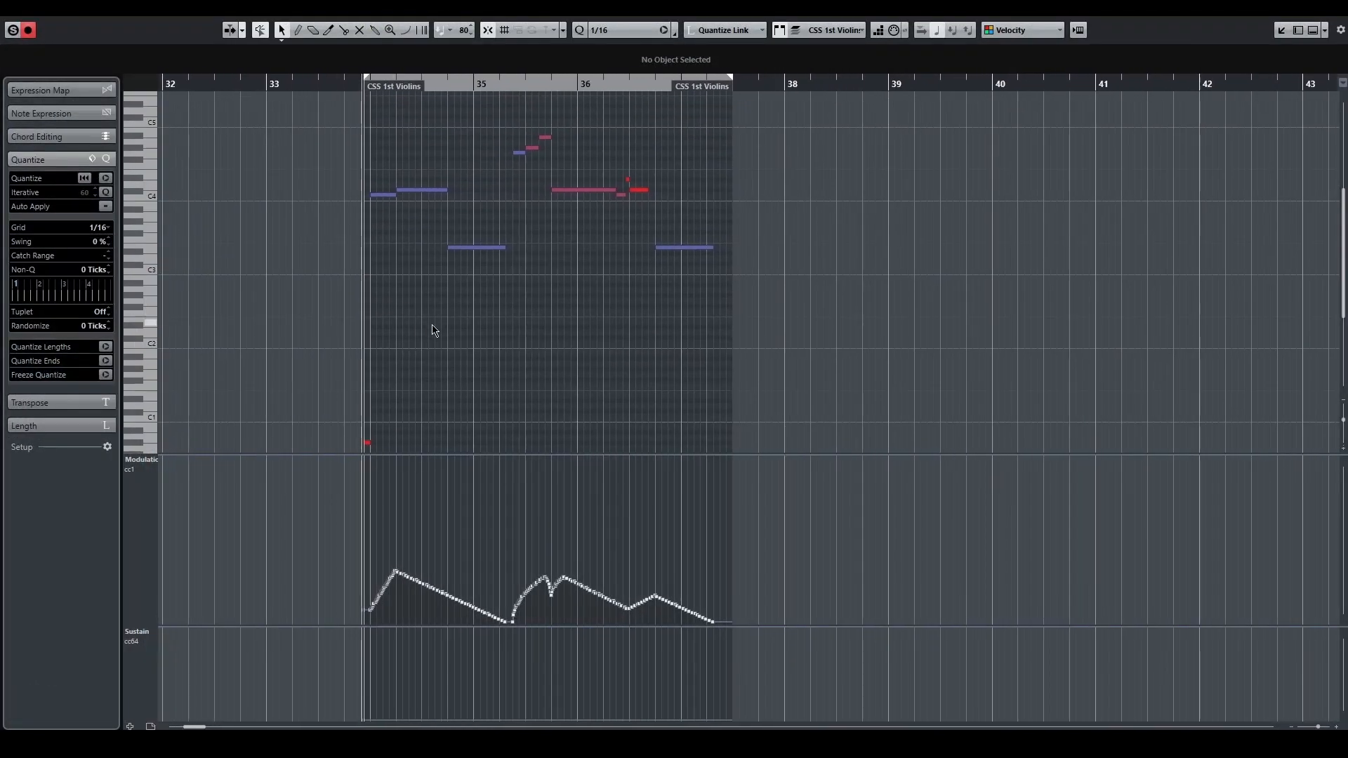
{"action": "scroll", "coordinate": [412, 323], "scroll_direction": "up", "scroll_amount": 3}
{"action": "scroll", "coordinate": [412, 324], "scroll_direction": "up", "scroll_amount": 1}
{"action": "left_click_drag", "start_coordinate": [447, 329], "coordinate": [470, 352]}
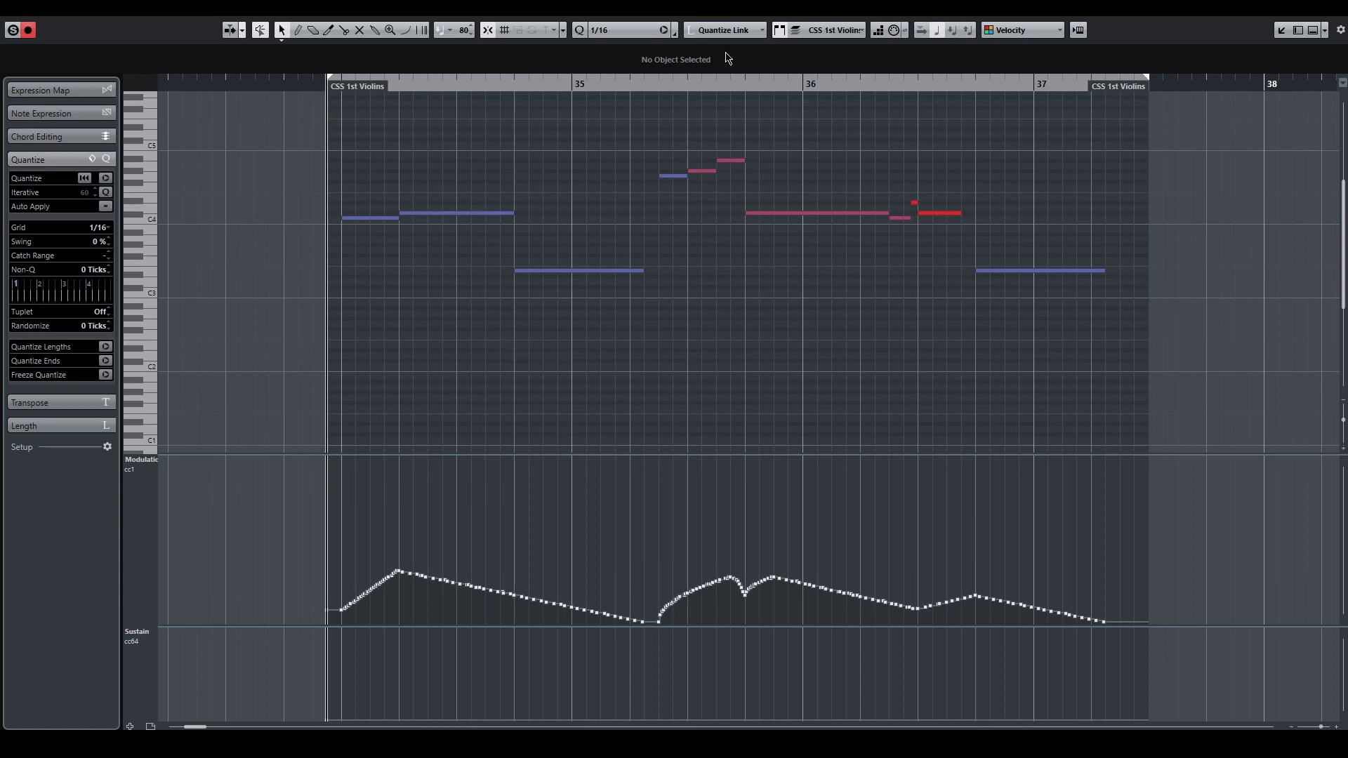
Step: Draw a 1/16 note on G#6 at position 35.2.2.0 in the CSS 1st Violins part
{"action": "right_click", "coordinate": [638, 105]}
{"action": "left_click", "coordinate": [655, 103]}
{"action": "scroll", "coordinate": [662, 156], "scroll_direction": "up", "scroll_amount": 5}
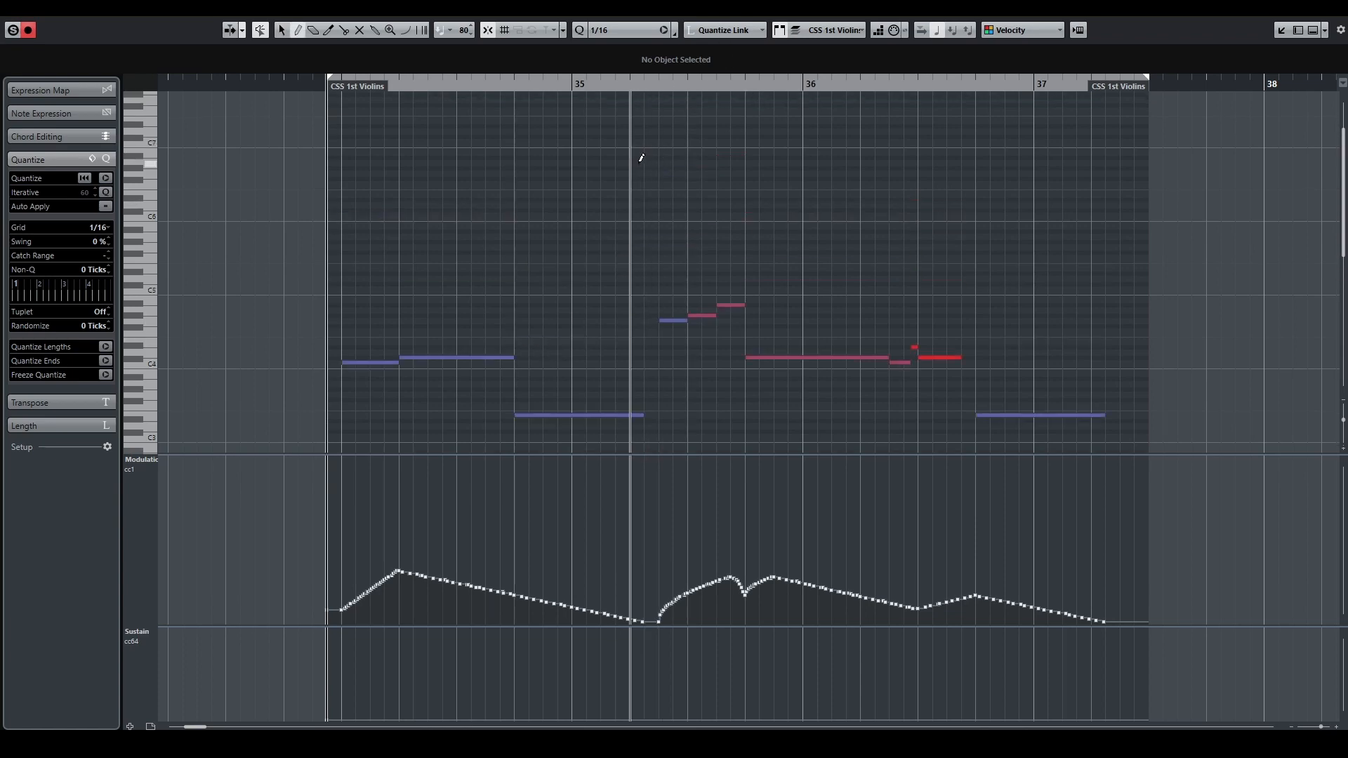
{"action": "left_click", "coordinate": [650, 168]}
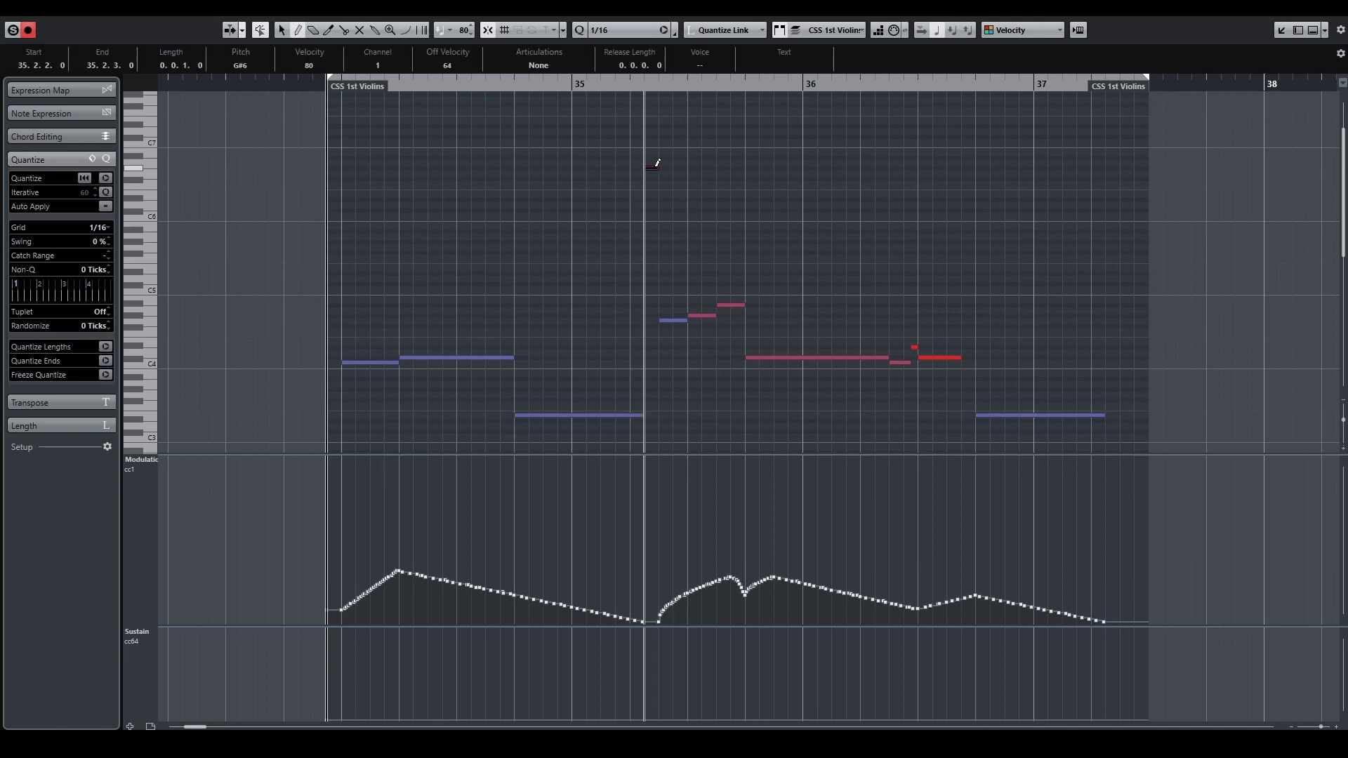
Step: Draw a G#6 note of length 0.0.3.0 at position 37.2.2.0, at the end of the CSS 1st Violins part
{"action": "left_click_drag", "start_coordinate": [1113, 167], "coordinate": [1145, 166]}
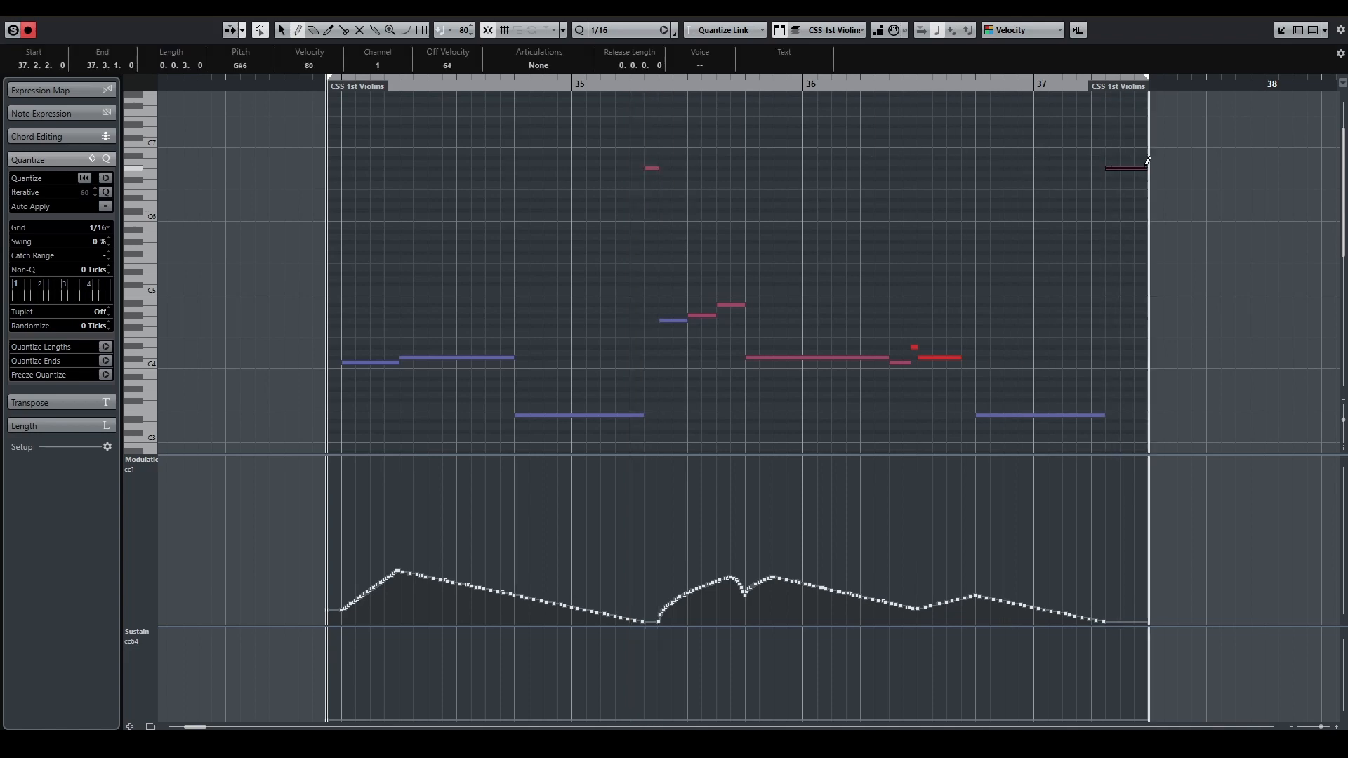
{"action": "left_click", "coordinate": [1048, 210]}
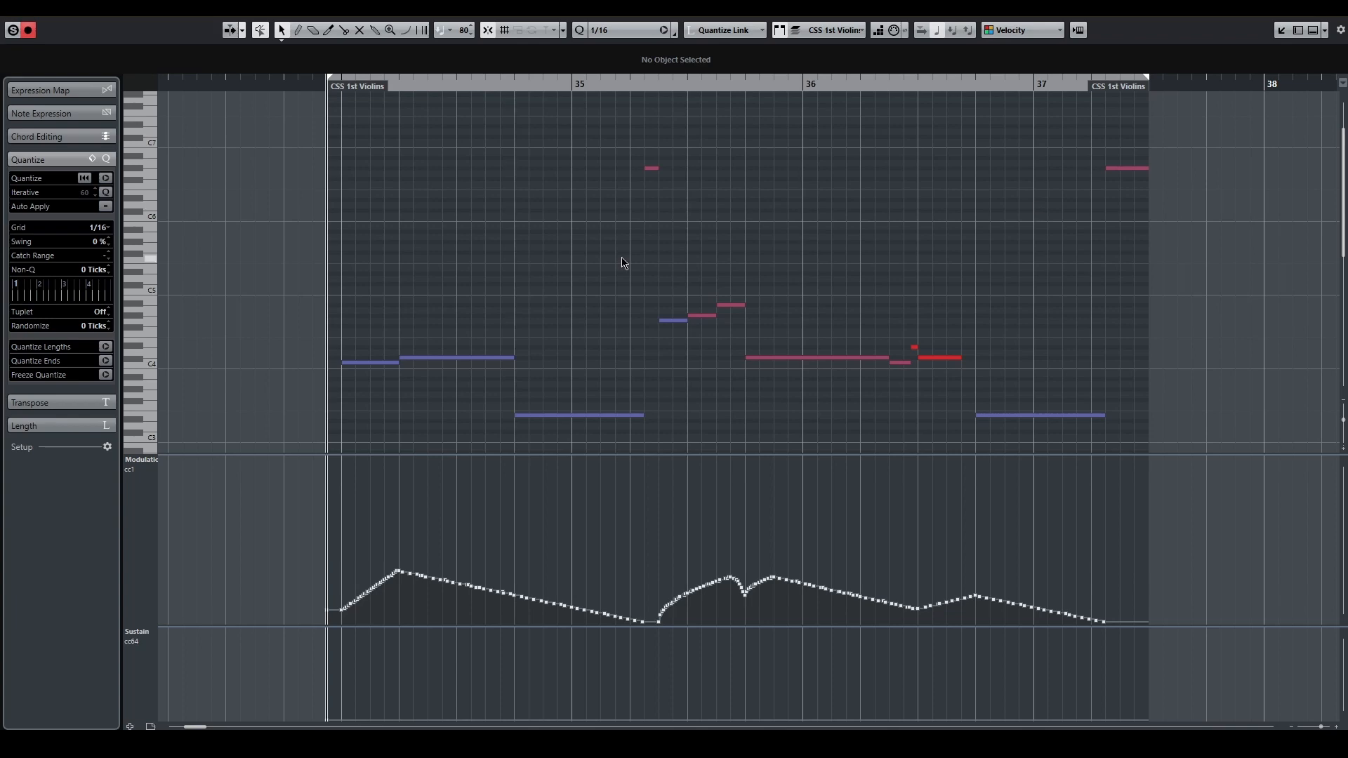
Step: Select every violin note except the first of each phrase and the two G#6 notes, and run the delay macro on them
{"action": "scroll", "coordinate": [622, 262], "scroll_direction": "down", "scroll_amount": 3}
{"action": "left_click_drag", "start_coordinate": [439, 199], "coordinate": [562, 375]}
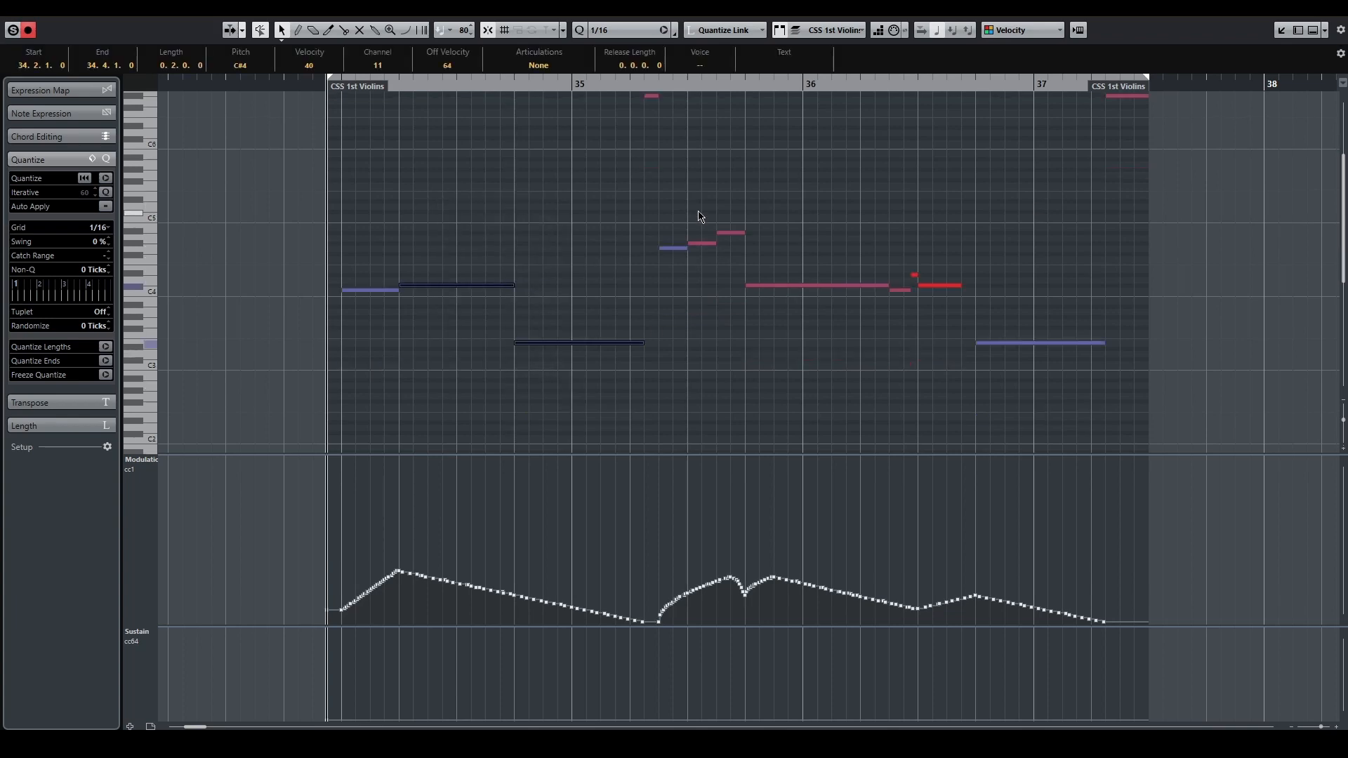
{"action": "left_click_drag", "start_coordinate": [703, 196], "coordinate": [1077, 390]}
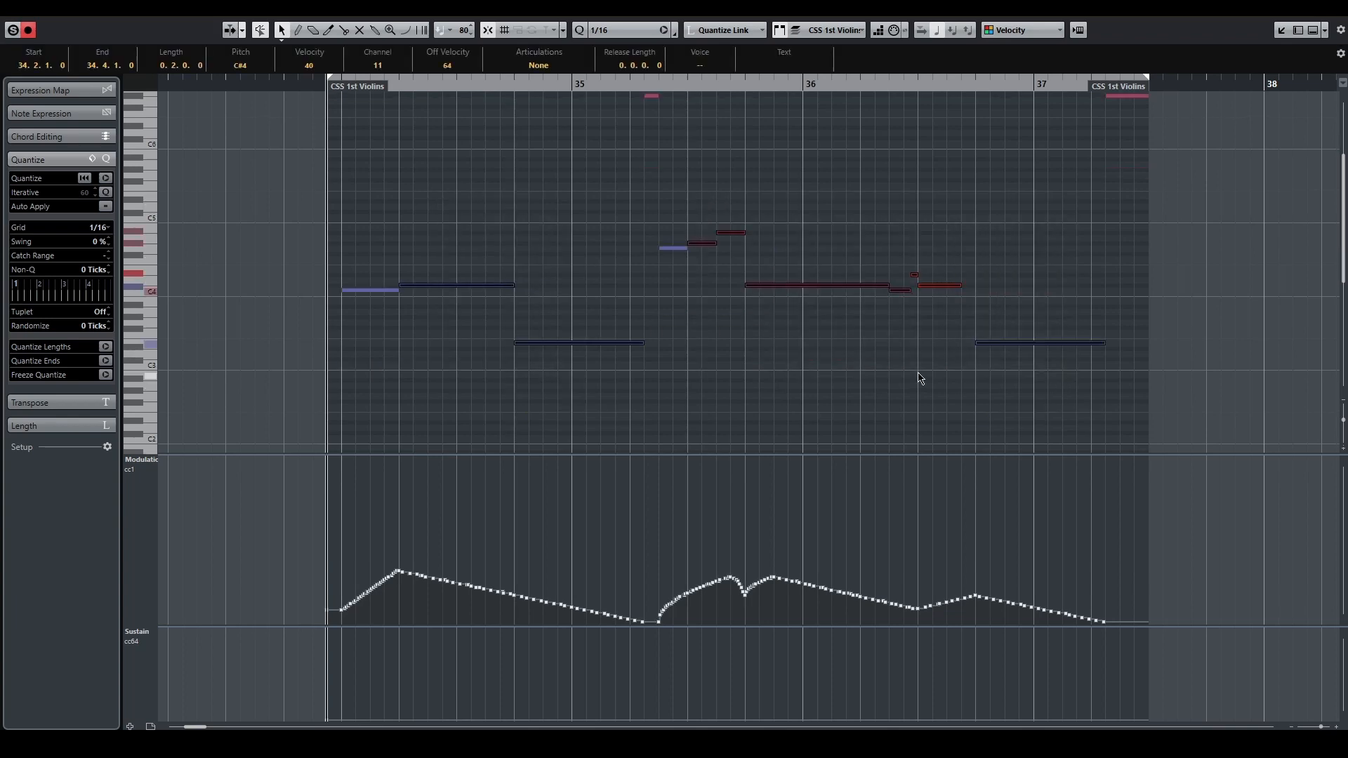
{"action": "scroll", "coordinate": [920, 378], "scroll_direction": "up", "scroll_amount": 3}
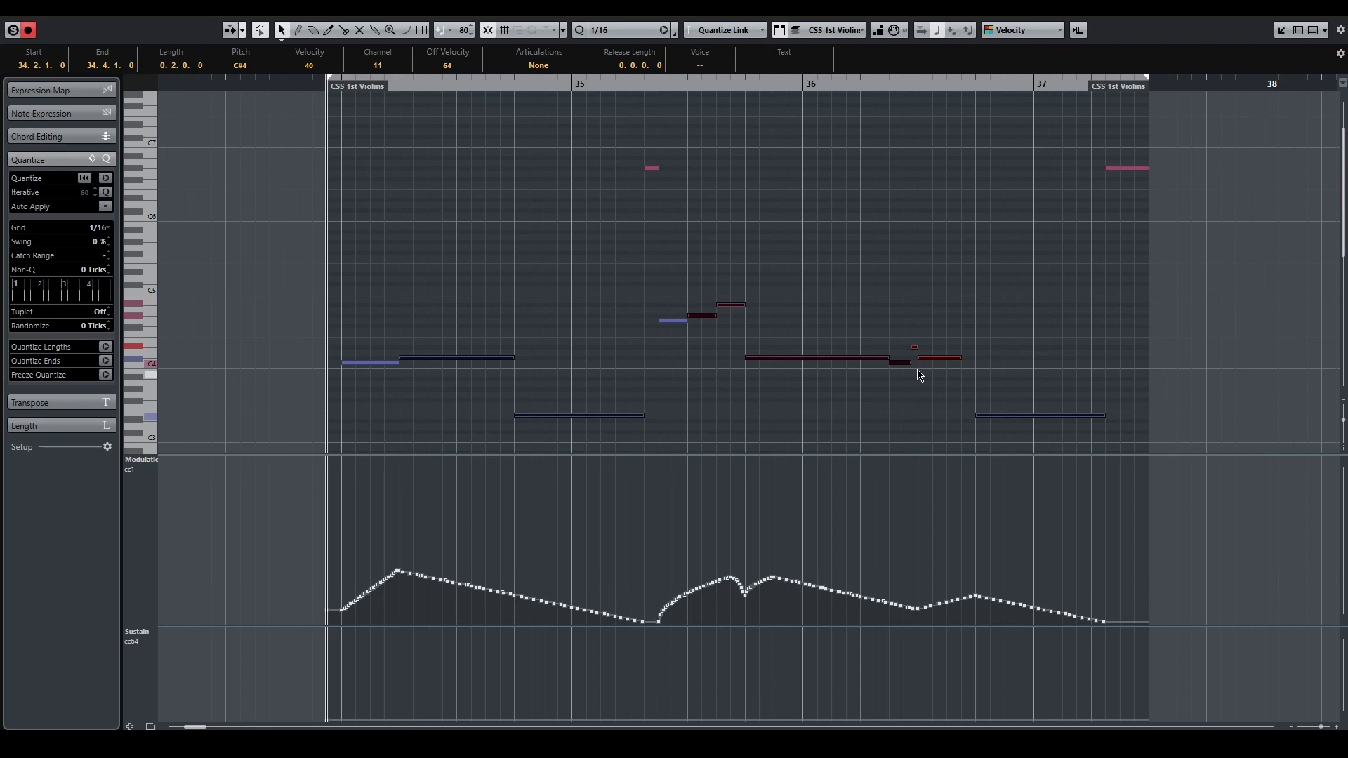
{"action": "key", "text": "F1"}
Step: Delete the two G#6 notes above the phrase endings
{"action": "left_click_drag", "start_coordinate": [564, 121], "coordinate": [1175, 241]}
{"action": "key", "text": "Delete"}
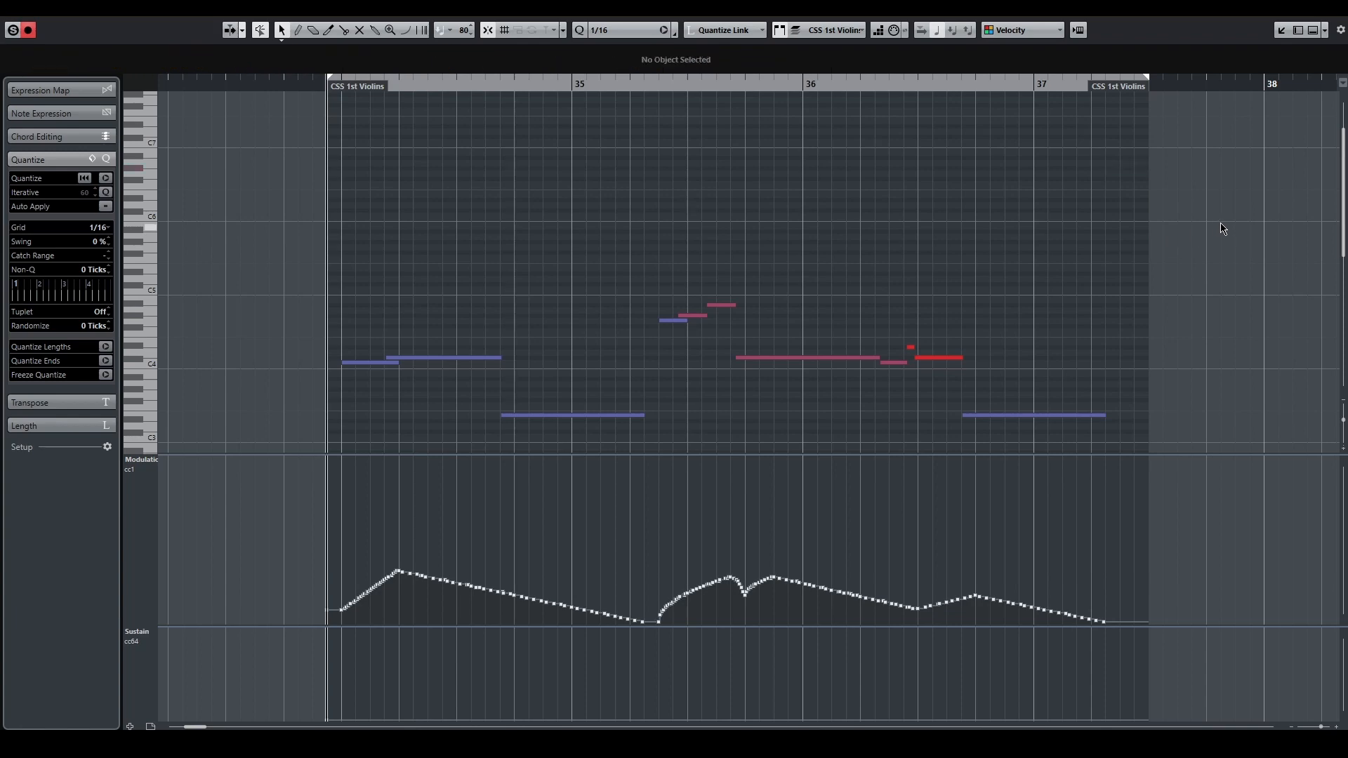
Step: Play back the shifted violin notes from just before the part begins, with the editor soloed
{"action": "scroll", "coordinate": [1207, 228], "scroll_direction": "down", "scroll_amount": 2}
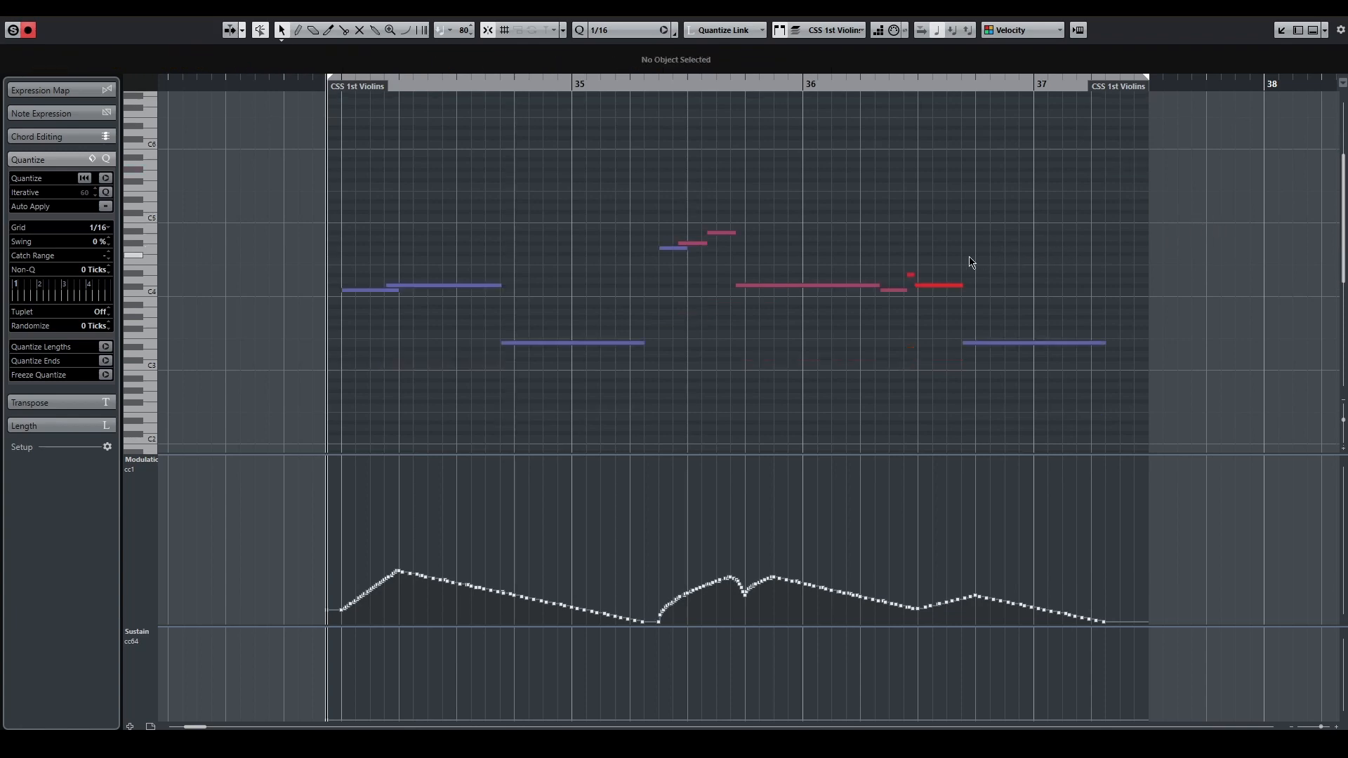
{"action": "left_click", "coordinate": [312, 81]}
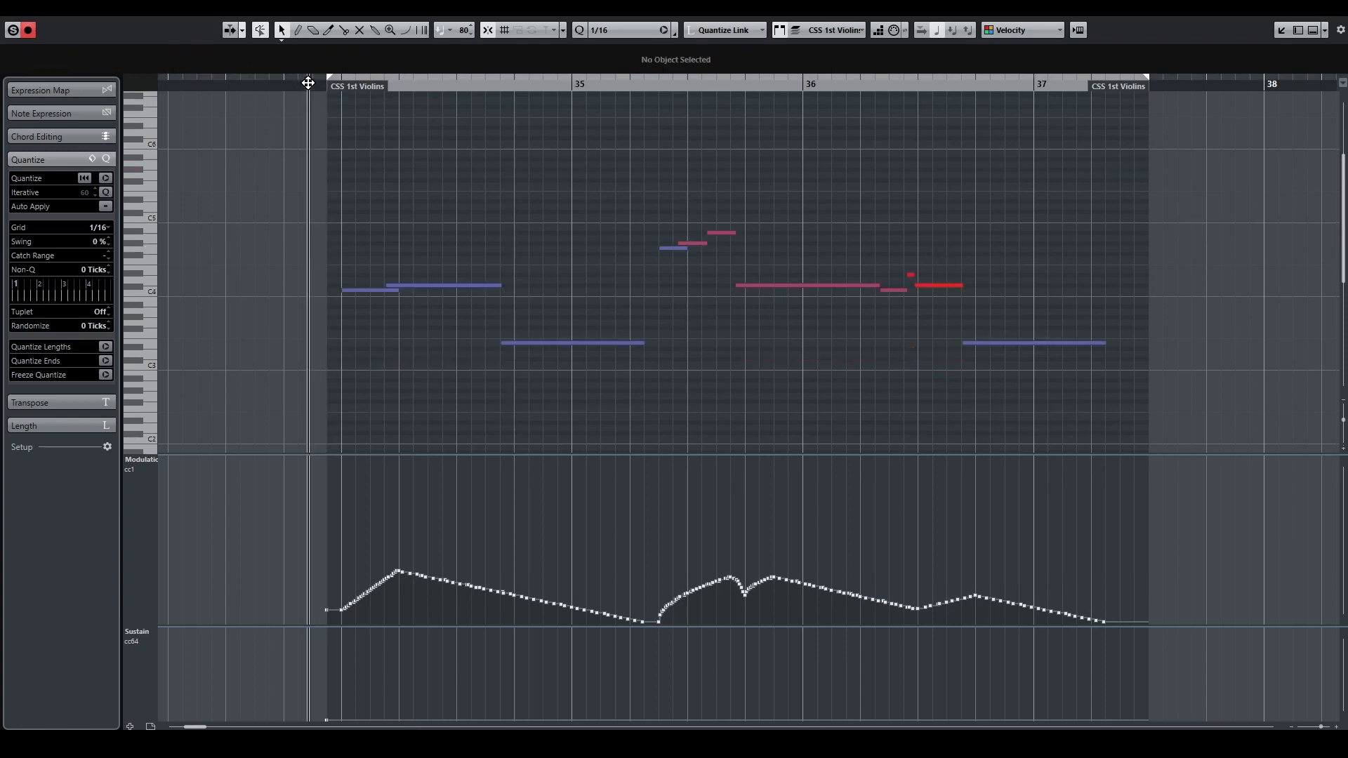
{"action": "left_click", "coordinate": [30, 30]}
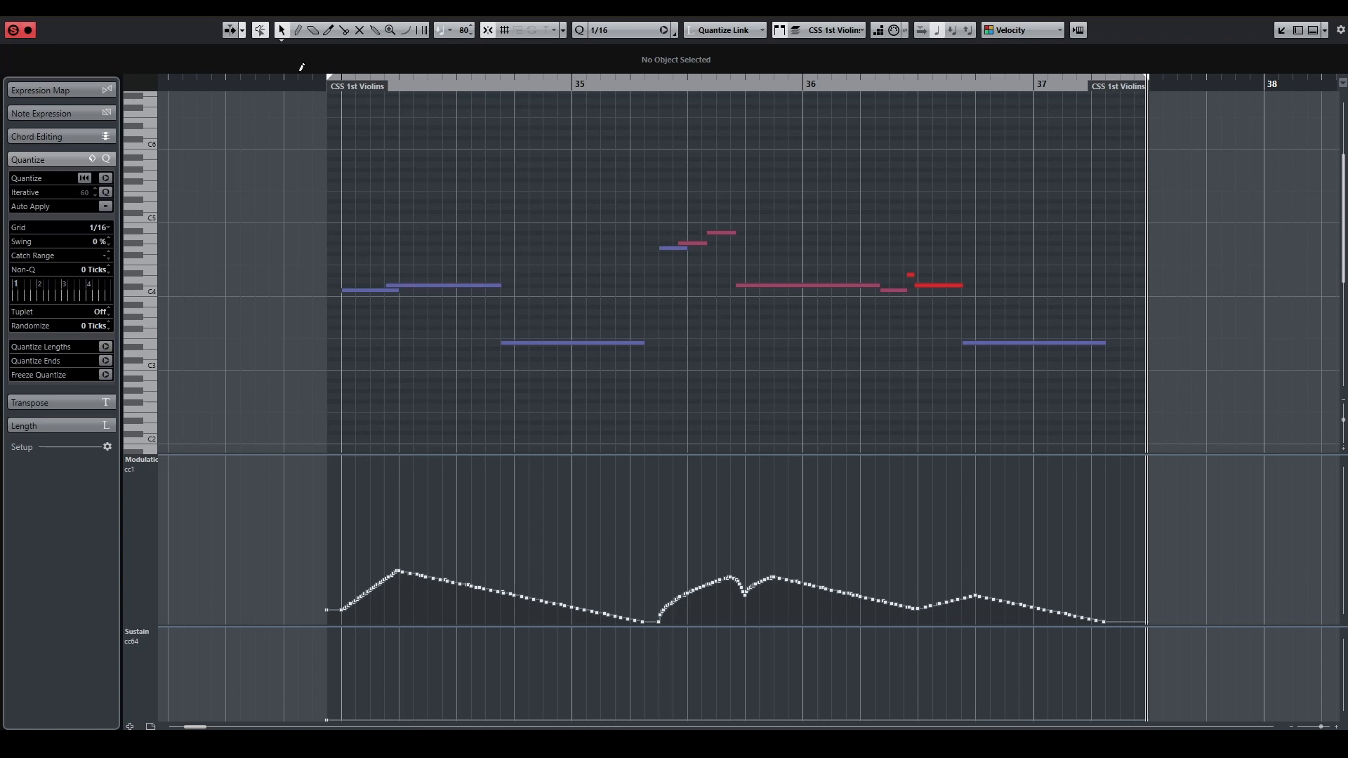
Step: View the available MIDI functions, including Legato and Delete Overlaps, without applying any
{"action": "left_click", "coordinate": [139, 15]}
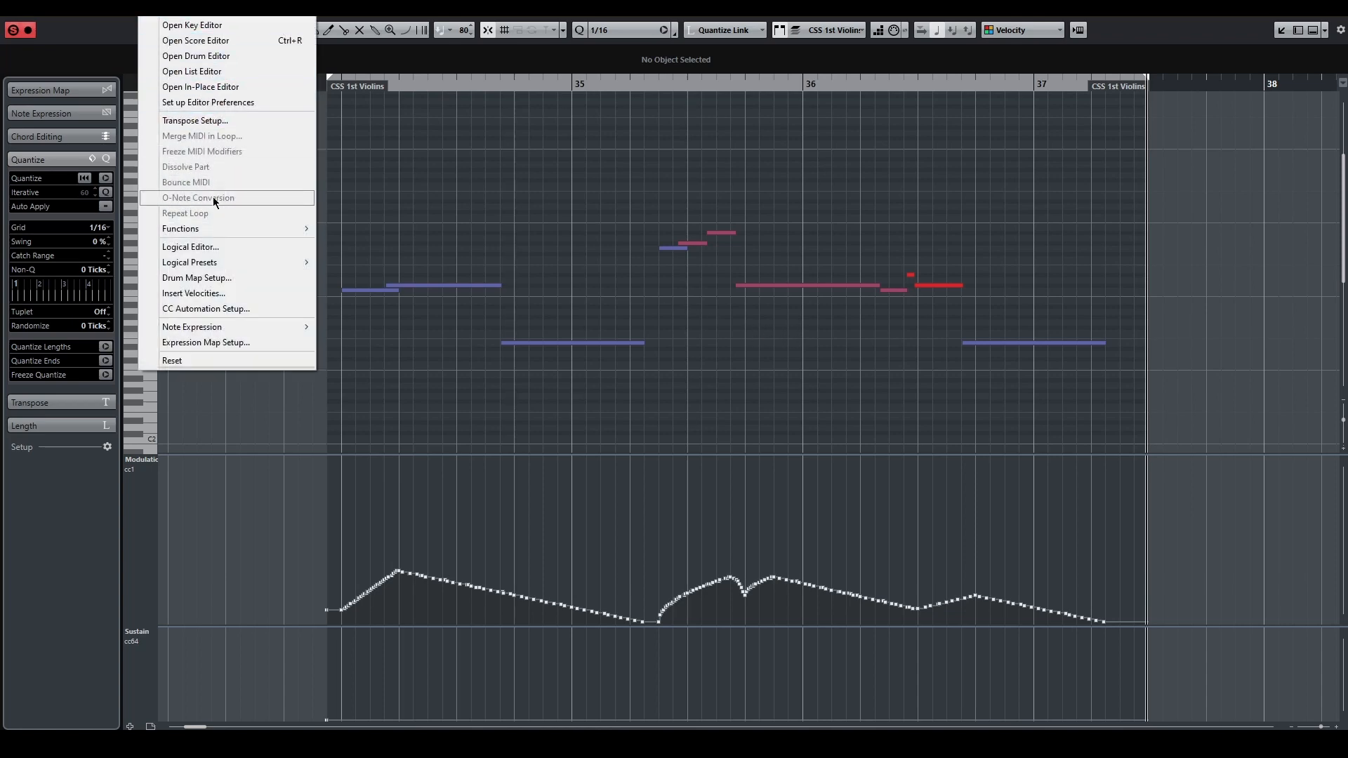
{"action": "mouse_move", "coordinate": [226, 230]}
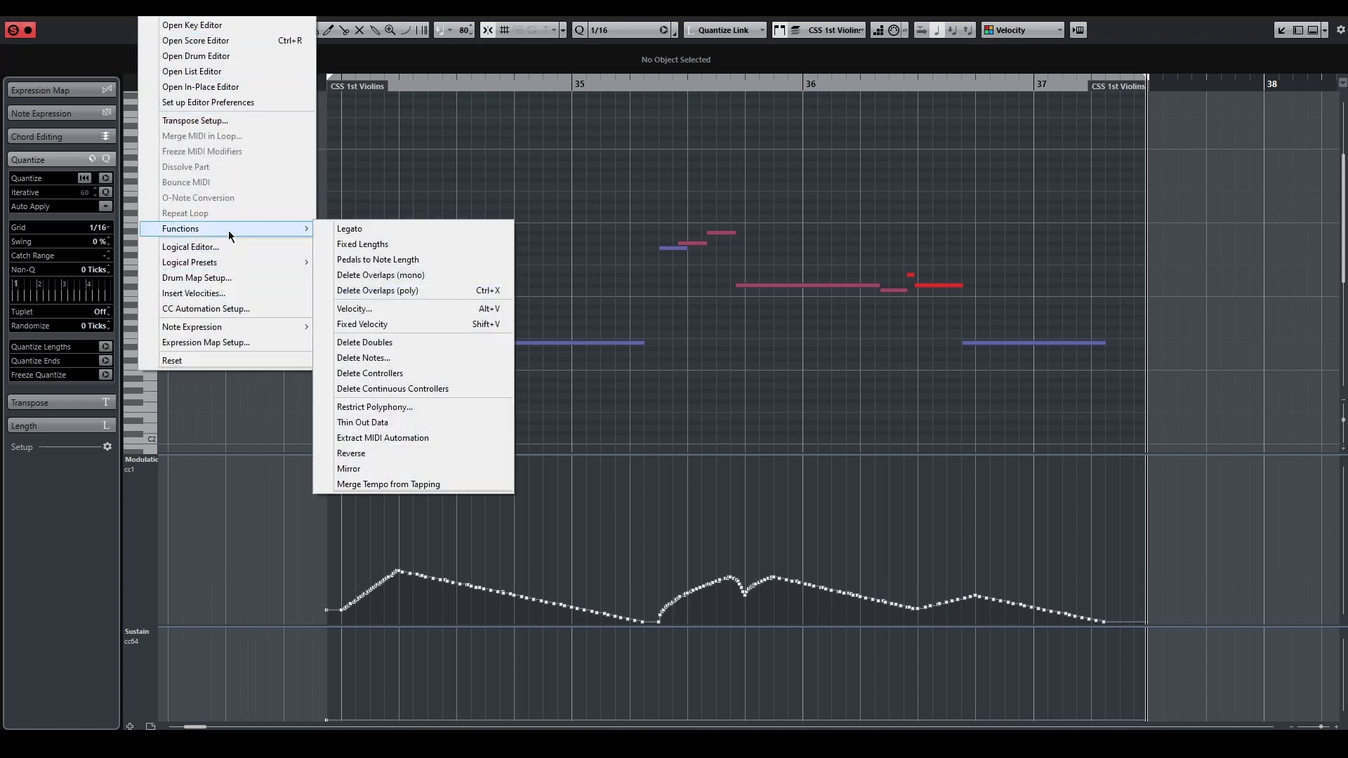
{"action": "left_click", "coordinate": [511, 290]}
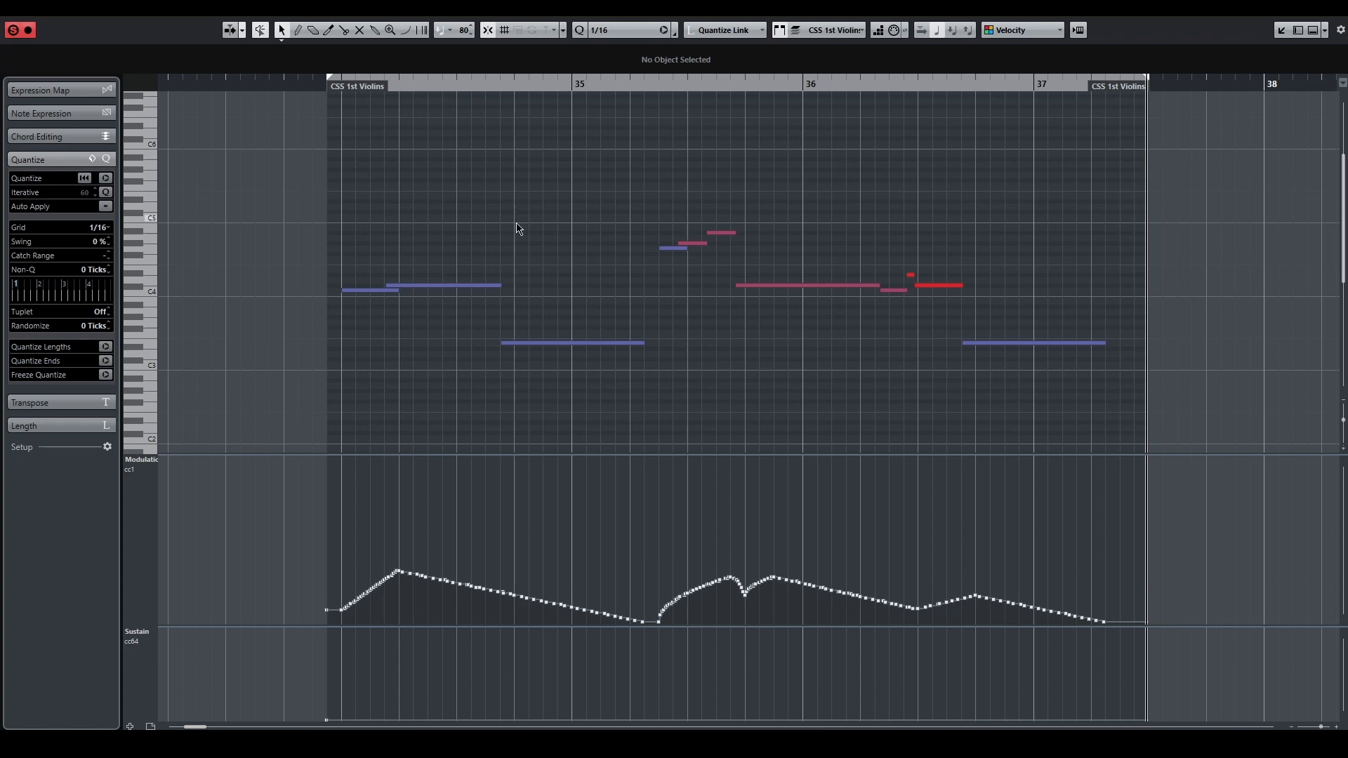
Step: Bring back the two deleted G#6 notes and select them together with the E3 notes that precede them
{"action": "scroll", "coordinate": [591, 216], "scroll_direction": "up", "scroll_amount": 2}
{"action": "left_click_drag", "start_coordinate": [571, 123], "coordinate": [1151, 200]}
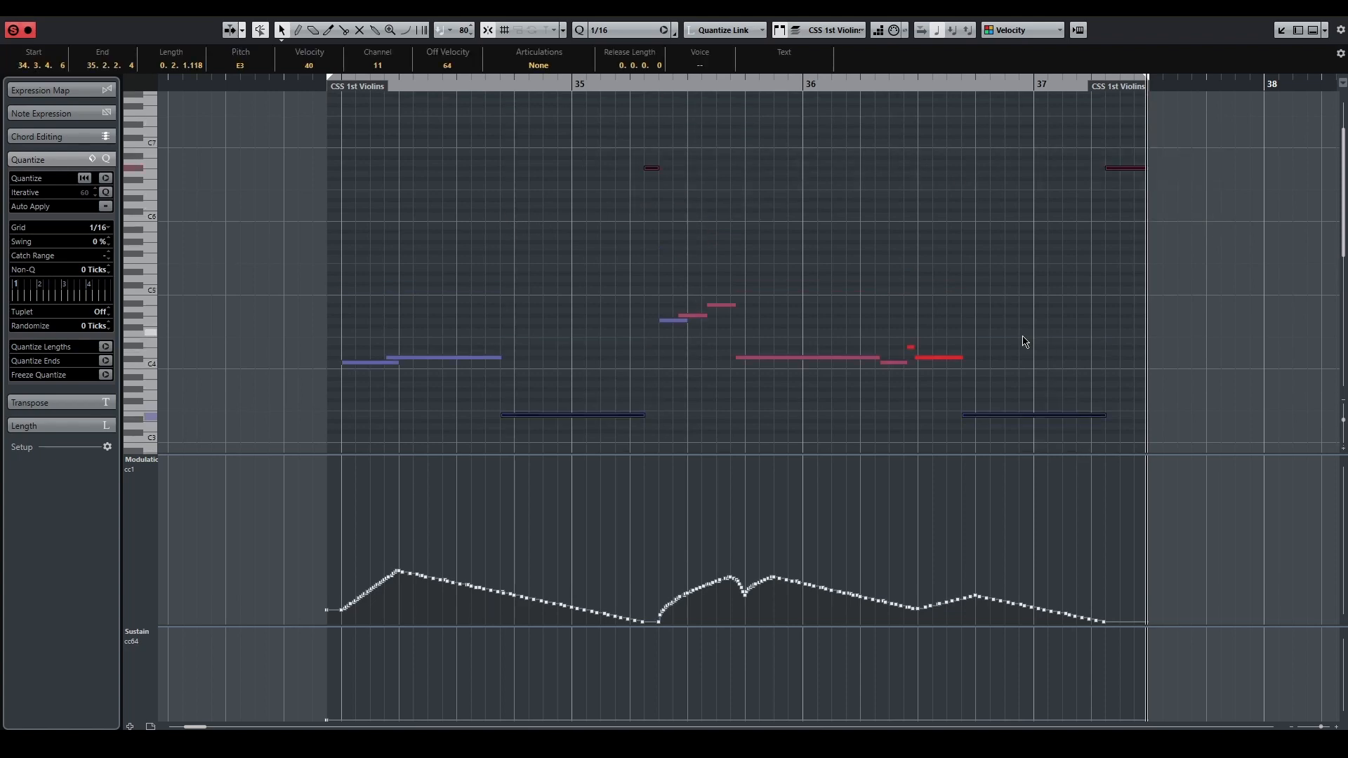
{"action": "left_click", "coordinate": [958, 295]}
{"action": "left_click_drag", "start_coordinate": [585, 131], "coordinate": [813, 200]}
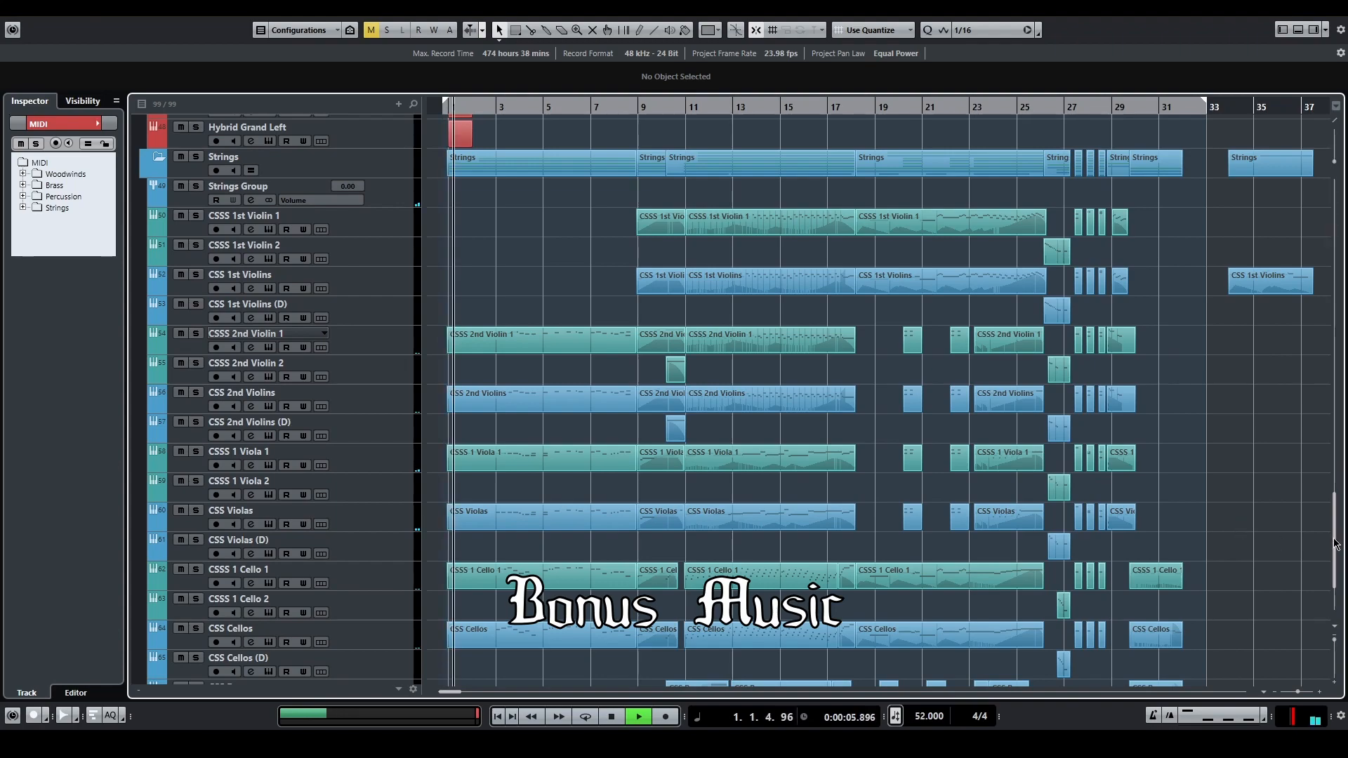
Step: Open the opening Oboe 1, Clarinet 1 and 2, and Bassoon 1 and 2 parts together in the Key Editor
{"action": "left_click_drag", "start_coordinate": [1336, 542], "coordinate": [1303, 331]}
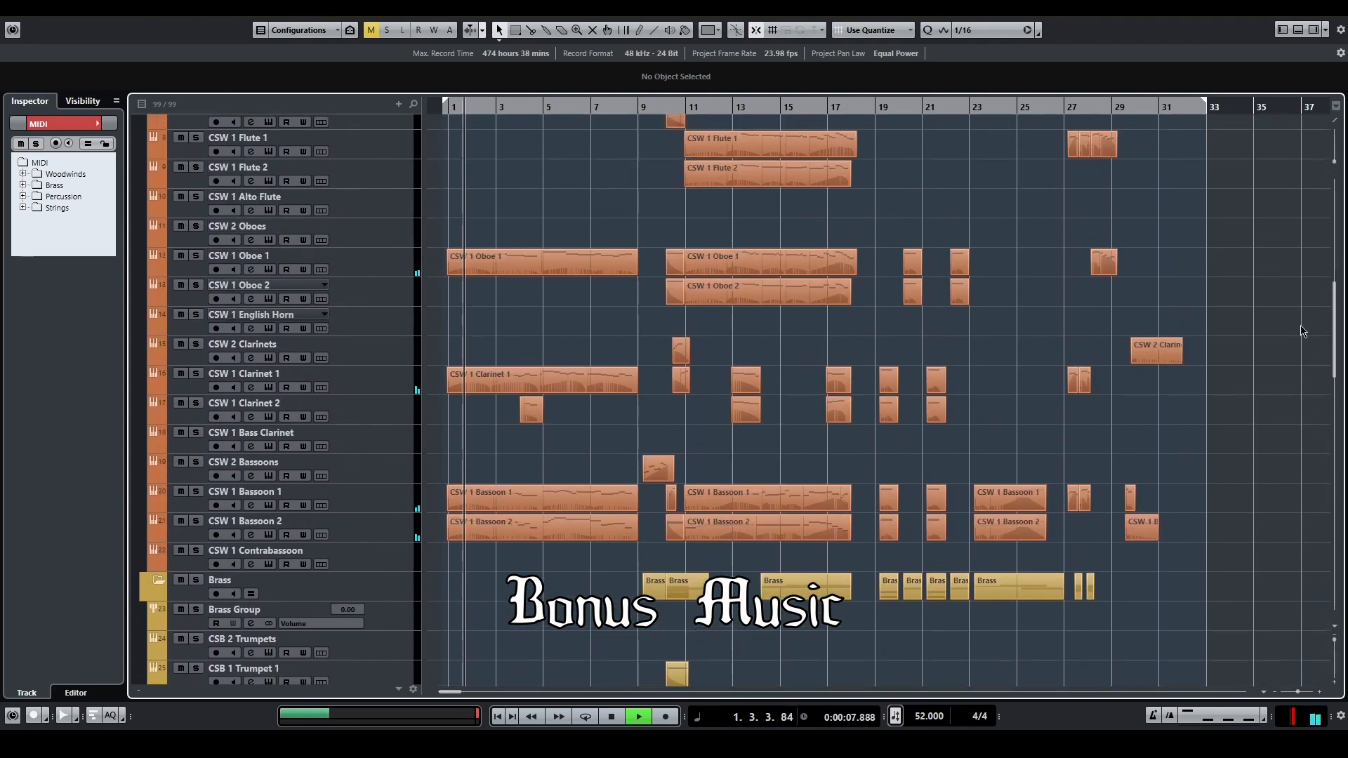
{"action": "left_click_drag", "start_coordinate": [477, 210], "coordinate": [610, 560]}
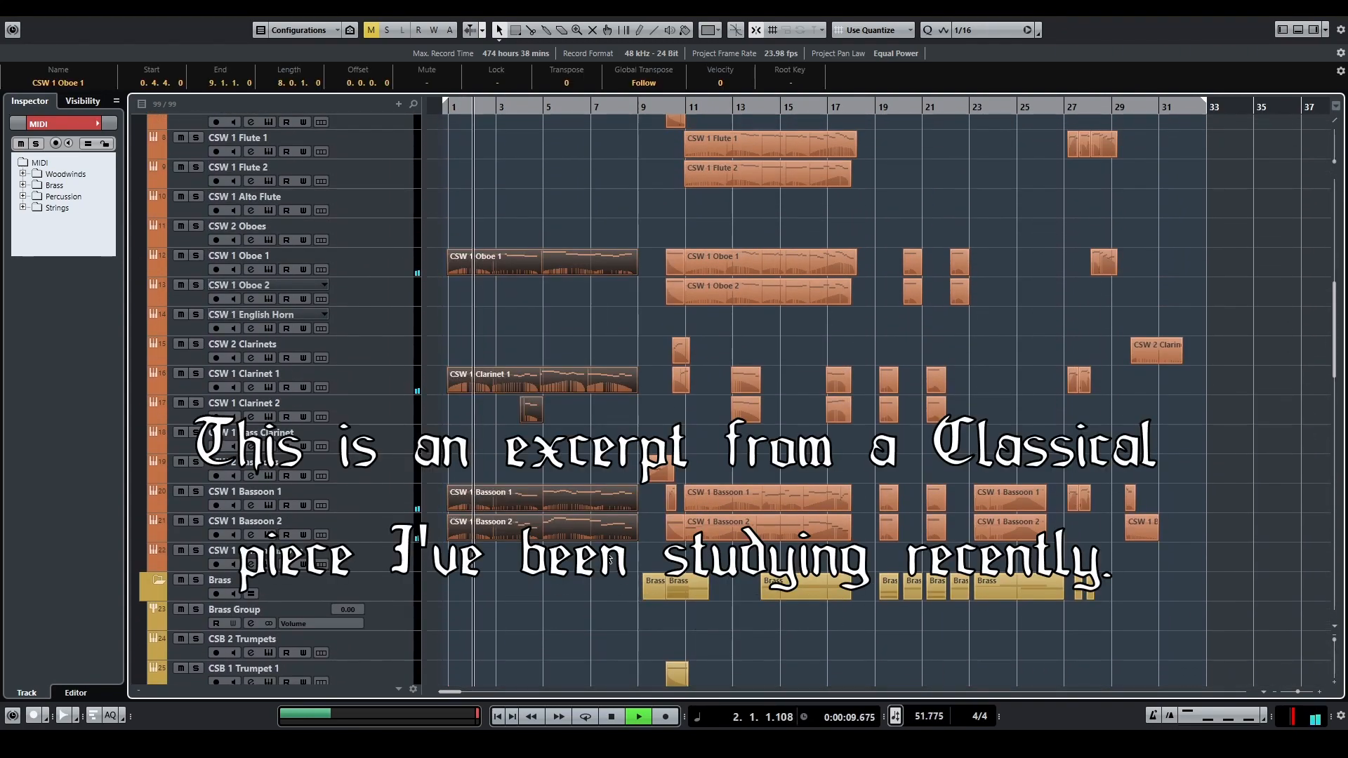
{"action": "key", "text": "Return"}
Step: Make CSW 1 Clarinet 1 the active part, examine its notes and modulation curve, and close the Key Editor
{"action": "left_click", "coordinate": [832, 30]}
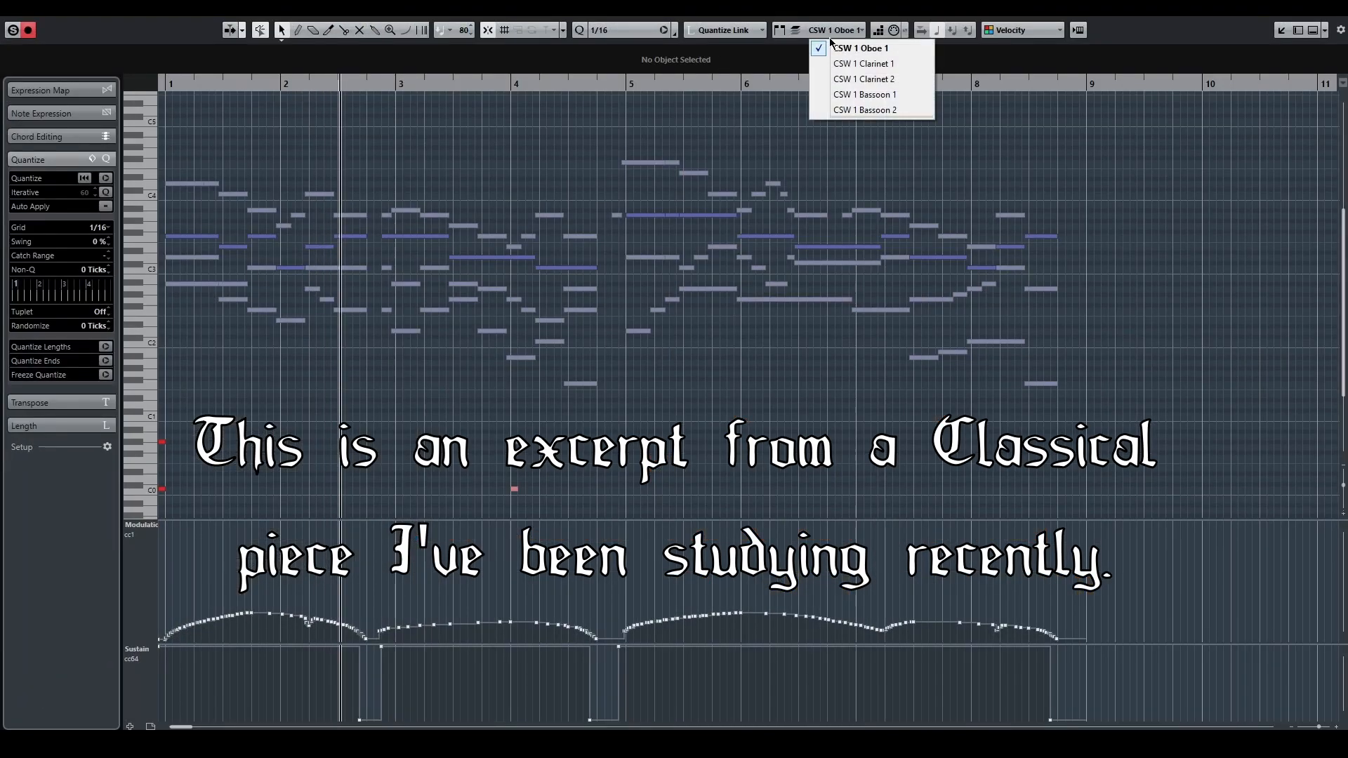
{"action": "left_click", "coordinate": [860, 79]}
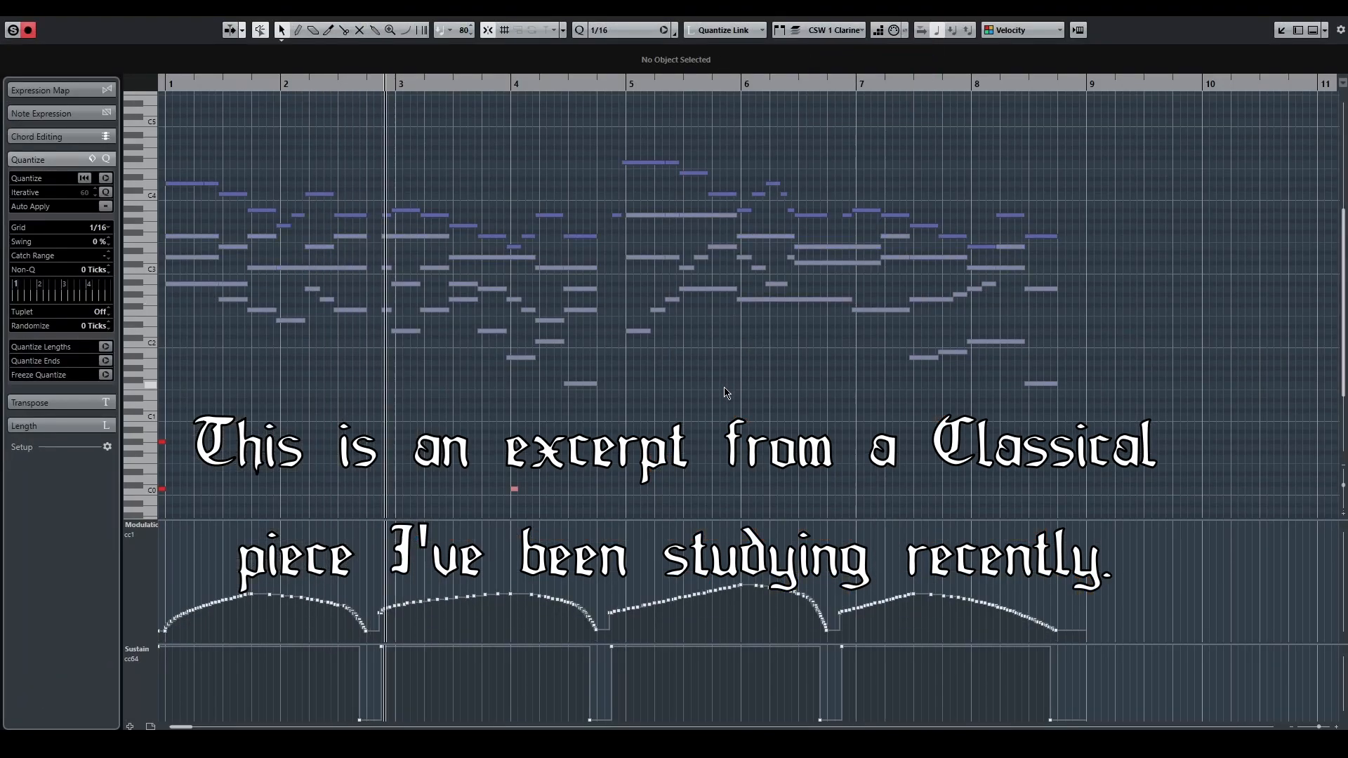
{"action": "left_click_drag", "start_coordinate": [724, 388], "coordinate": [822, 379]}
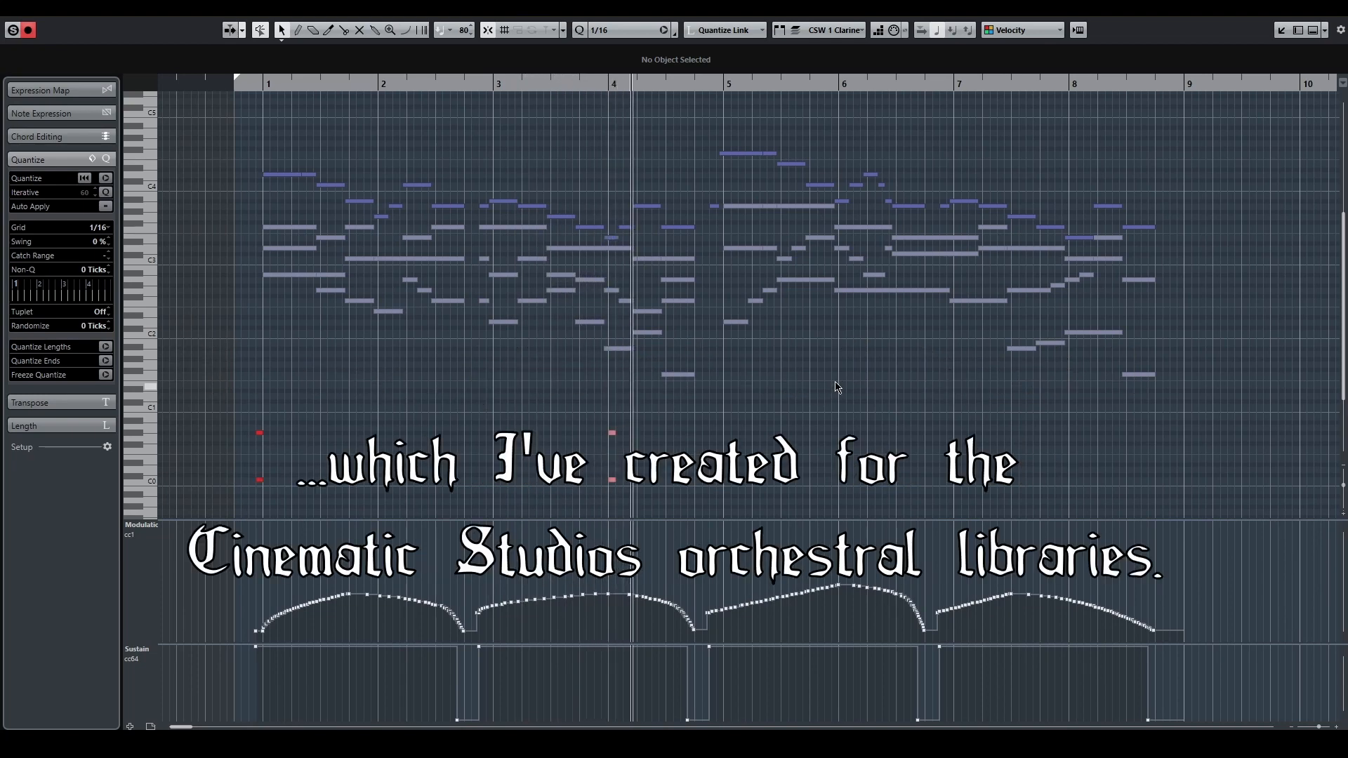
{"action": "left_click", "coordinate": [1331, 8]}
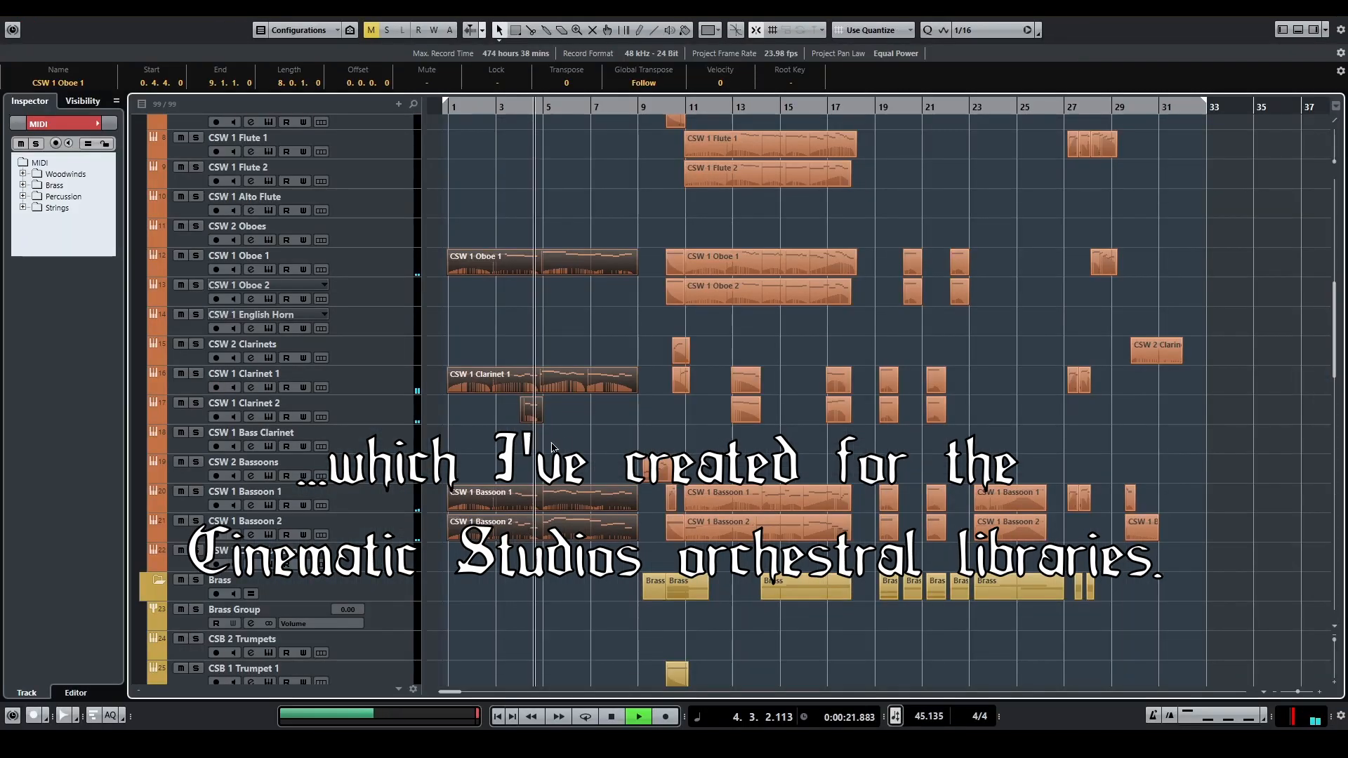
Step: Examine the opening 2nd violin, viola and cello parts together in the Key Editor, and close it
{"action": "left_click_drag", "start_coordinate": [1336, 324], "coordinate": [1327, 545]}
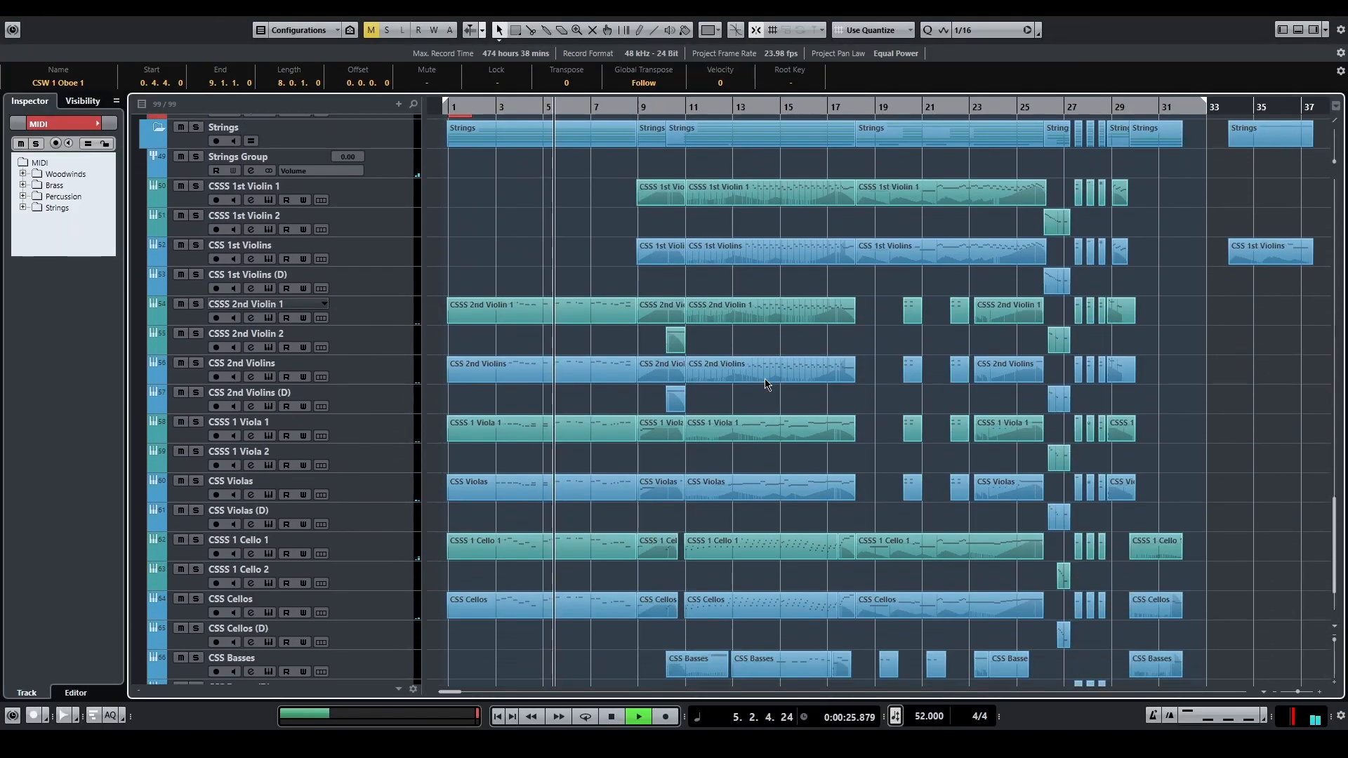
{"action": "left_click_drag", "start_coordinate": [572, 255], "coordinate": [572, 639]}
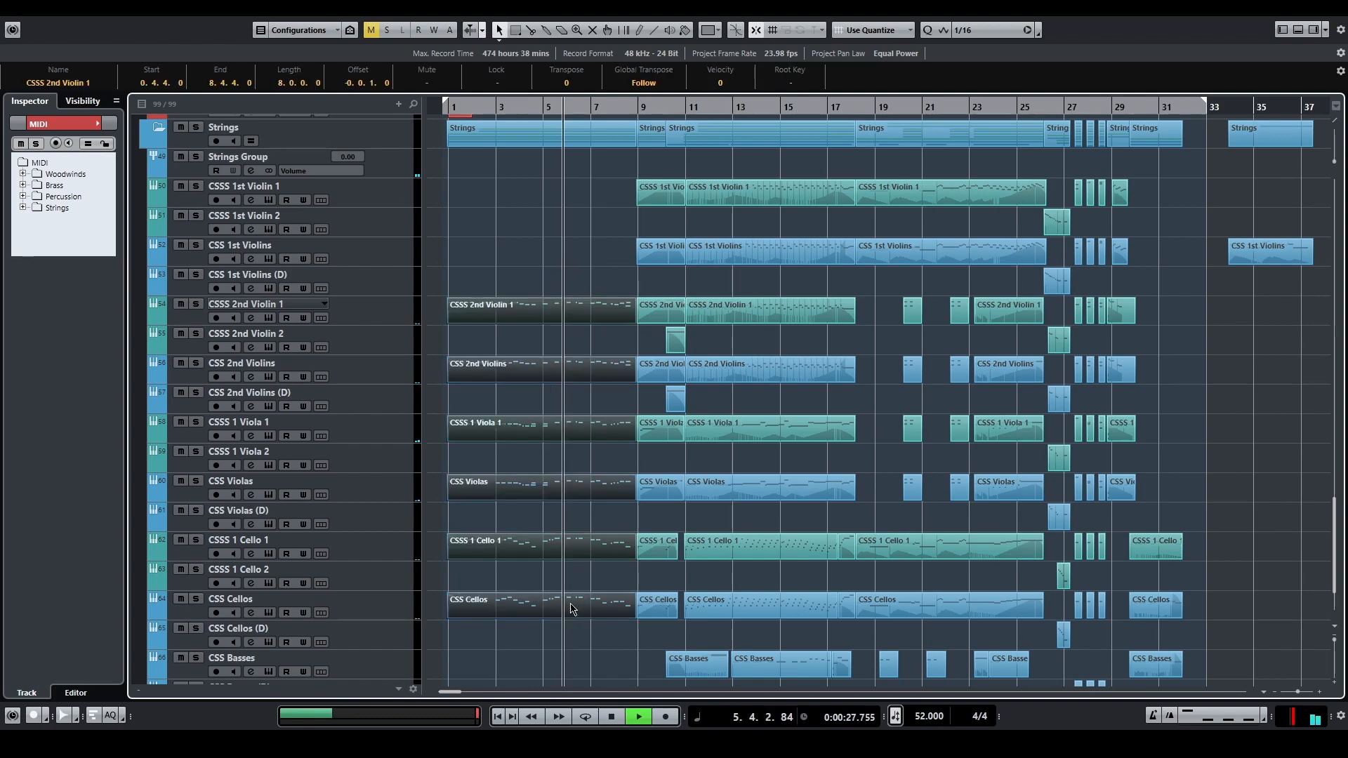
{"action": "key", "text": "Return"}
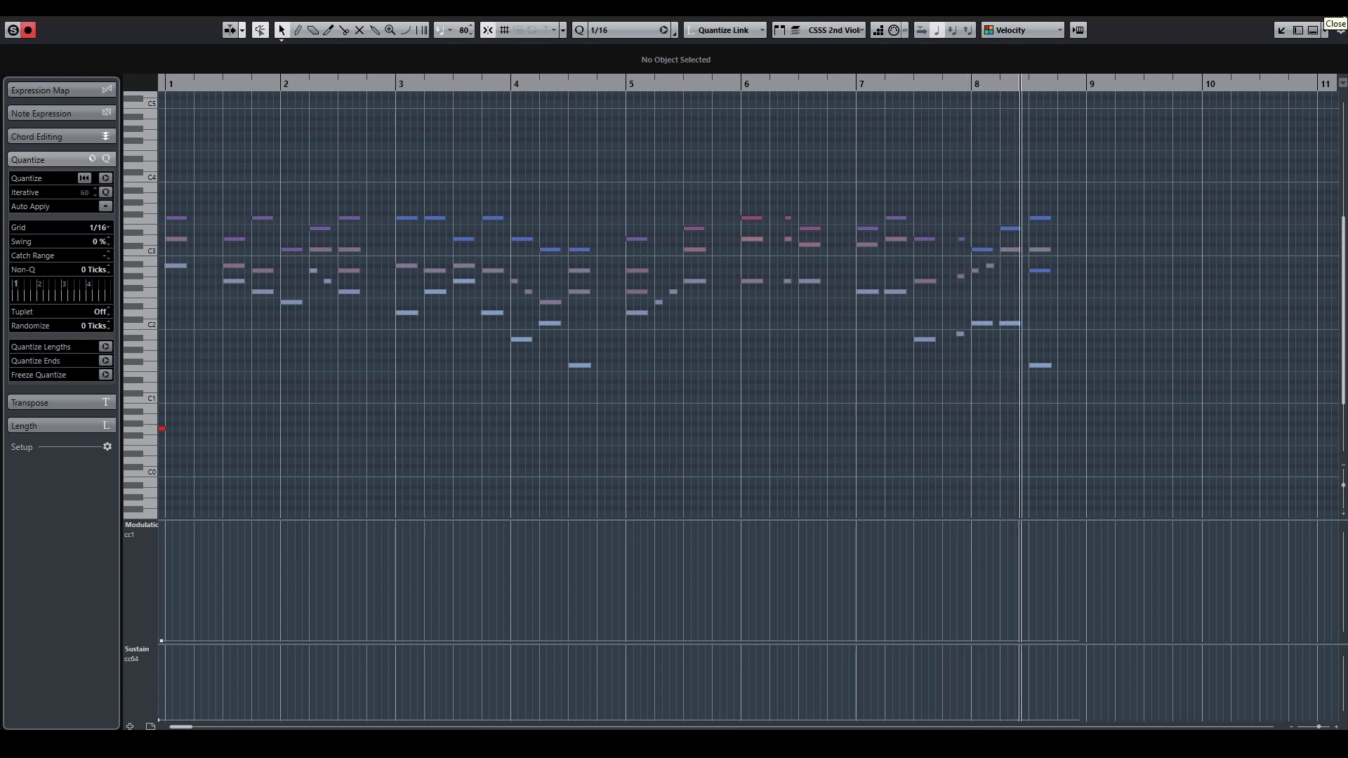
{"action": "left_click", "coordinate": [1342, 19]}
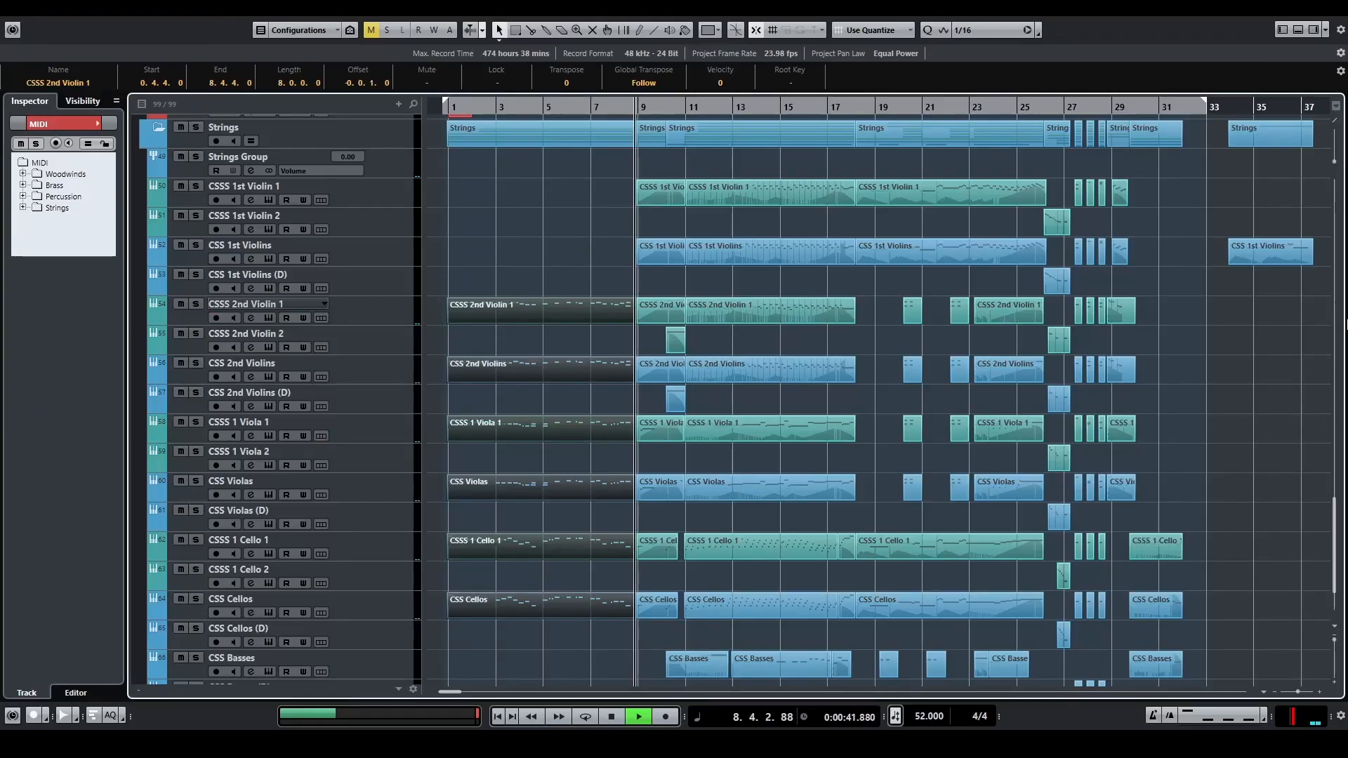
Step: Open the MIDI folder part spanning about bars 9 to 18 in the Key Editor
{"action": "left_click_drag", "start_coordinate": [1335, 531], "coordinate": [1282, 288]}
{"action": "left_click", "coordinate": [772, 160]}
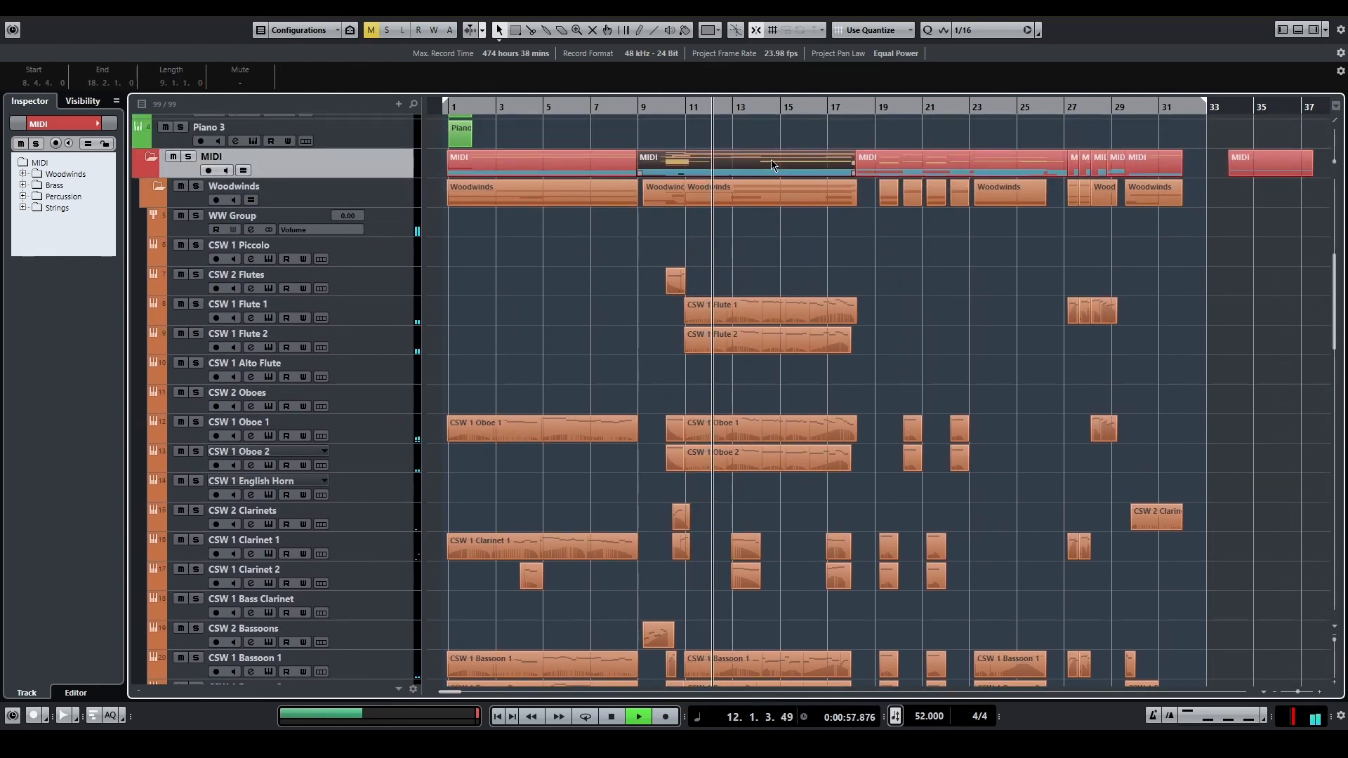
{"action": "double_click", "coordinate": [757, 166]}
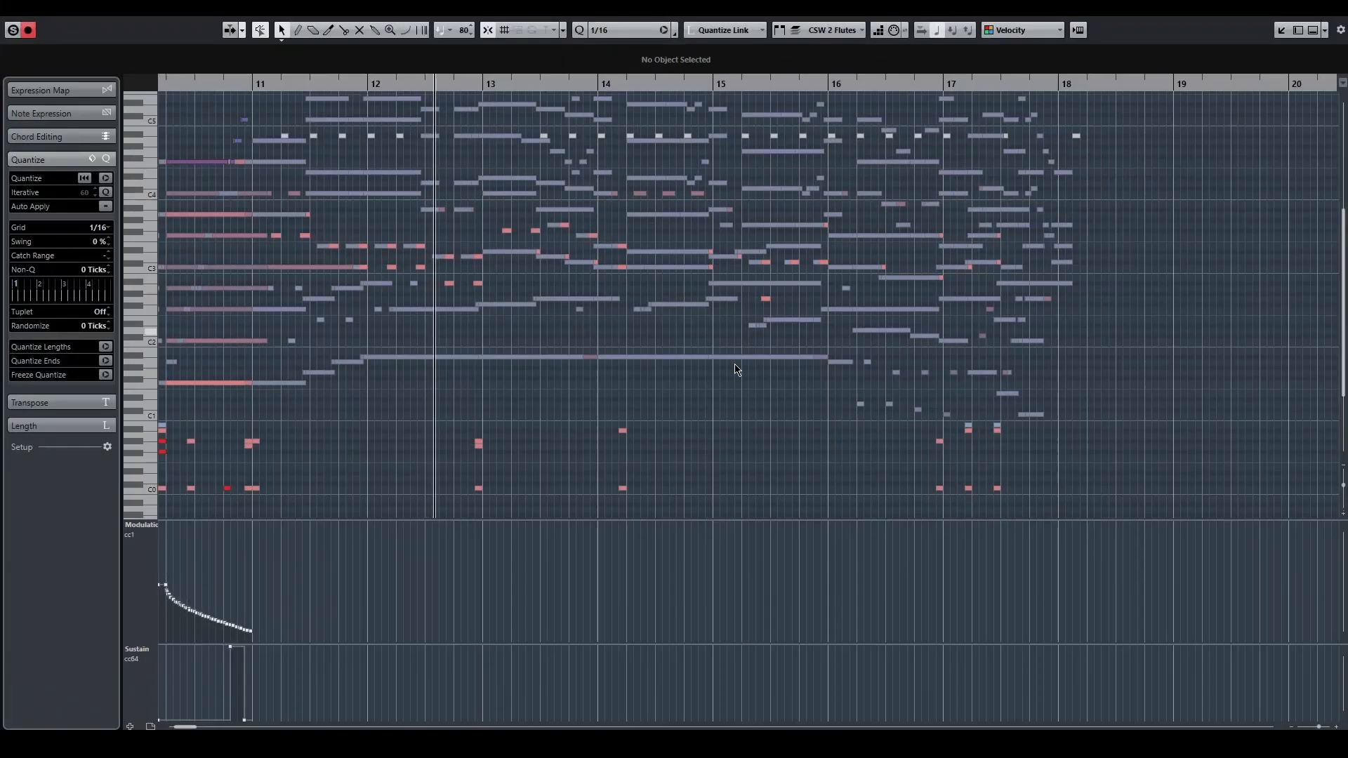
Step: Examine the combined orchestral notes and the list of editable parts during playback, keep CSW 2 Flutes active, and close the Key Editor
{"action": "left_click_drag", "start_coordinate": [777, 430], "coordinate": [906, 449]}
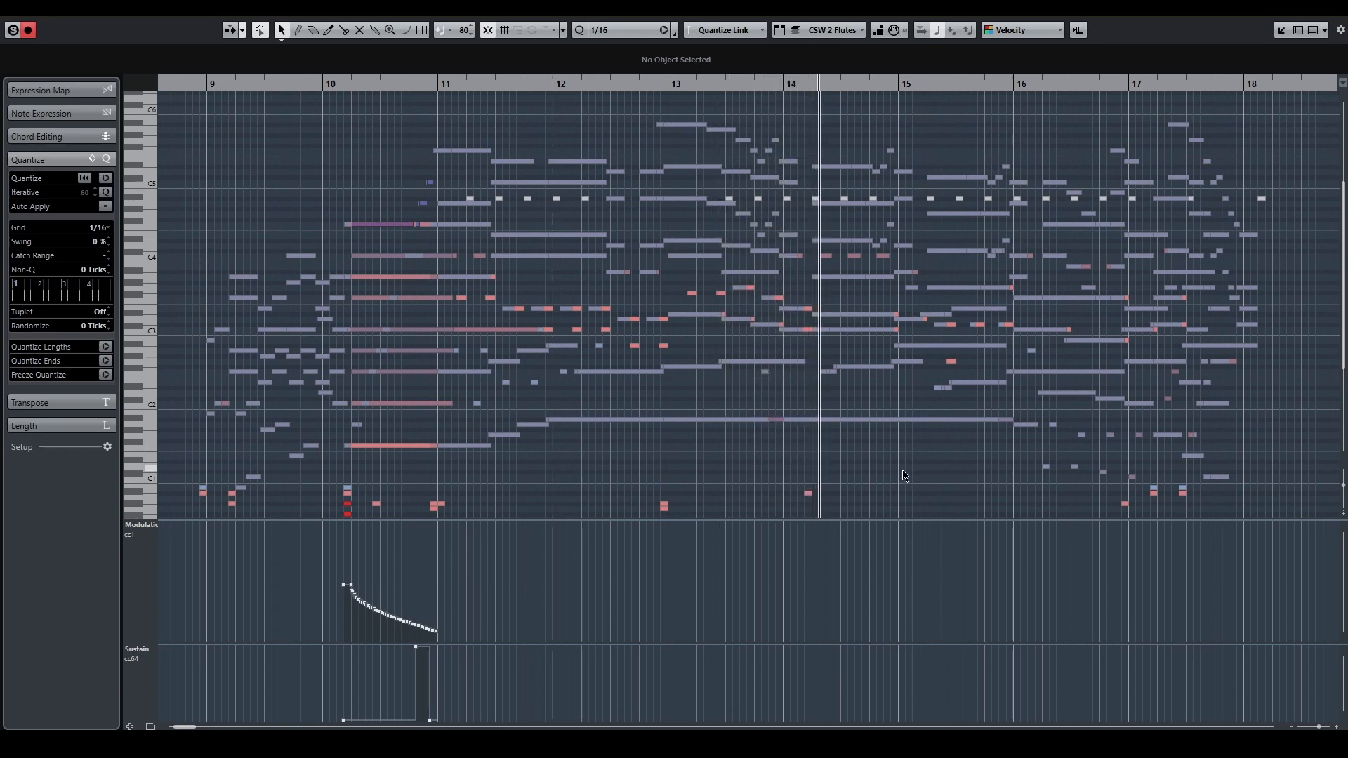
{"action": "left_click", "coordinate": [855, 29]}
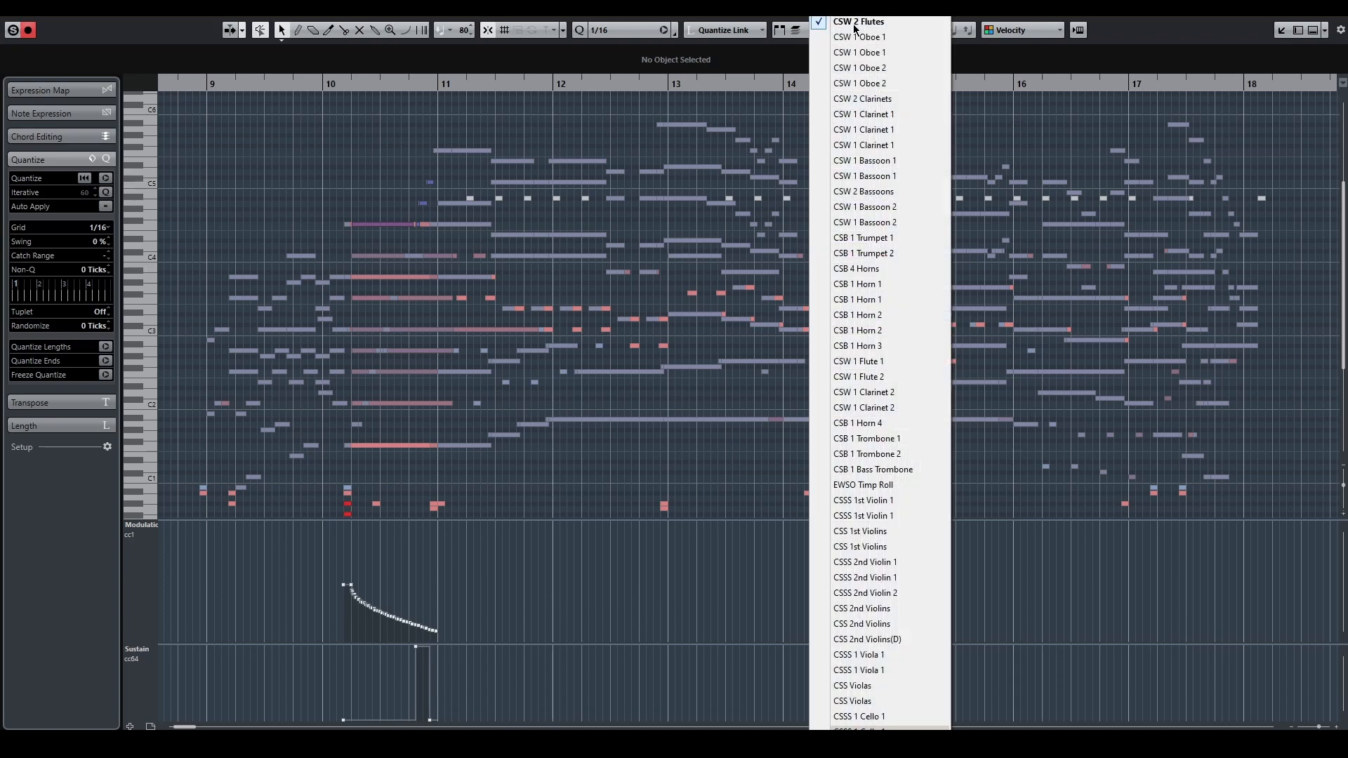
{"action": "left_click", "coordinate": [1017, 502]}
{"action": "left_click_drag", "start_coordinate": [1260, 461], "coordinate": [1167, 451]}
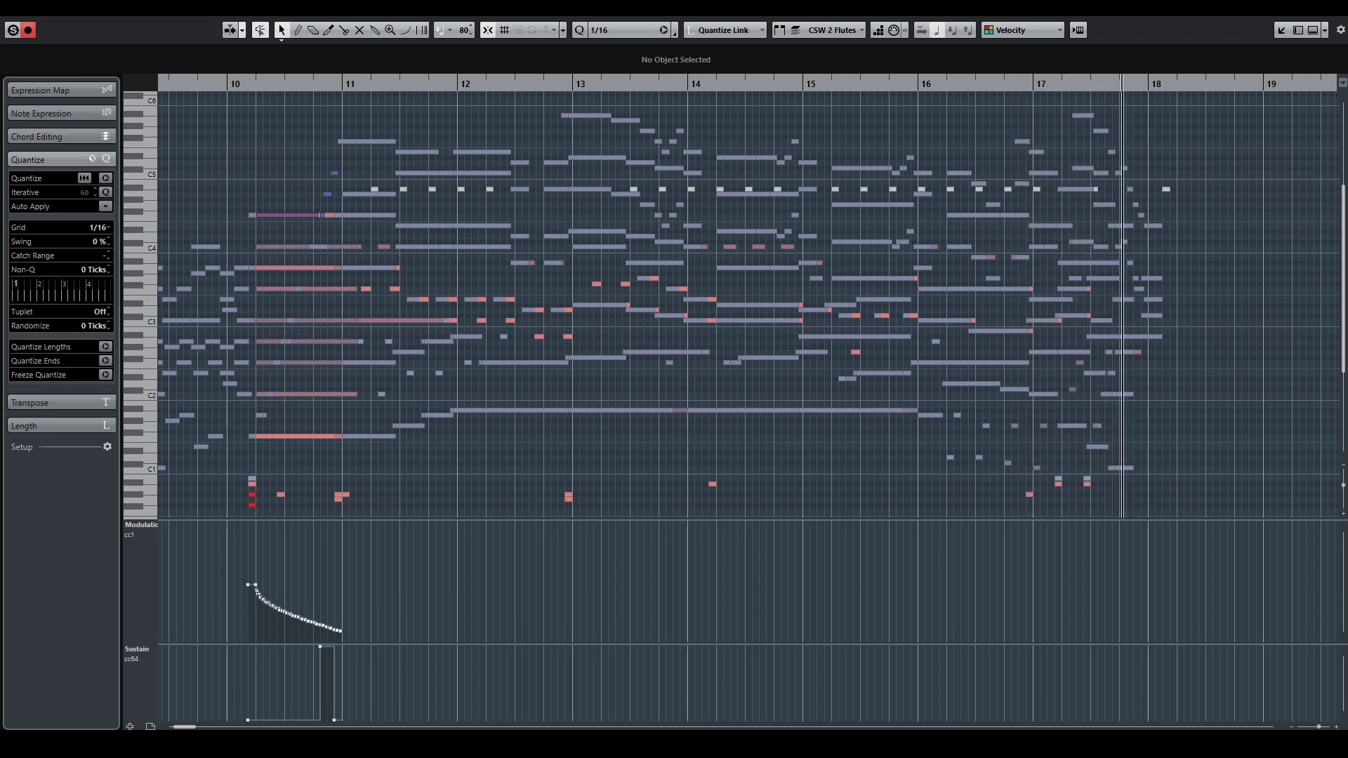
{"action": "key", "text": "Return"}
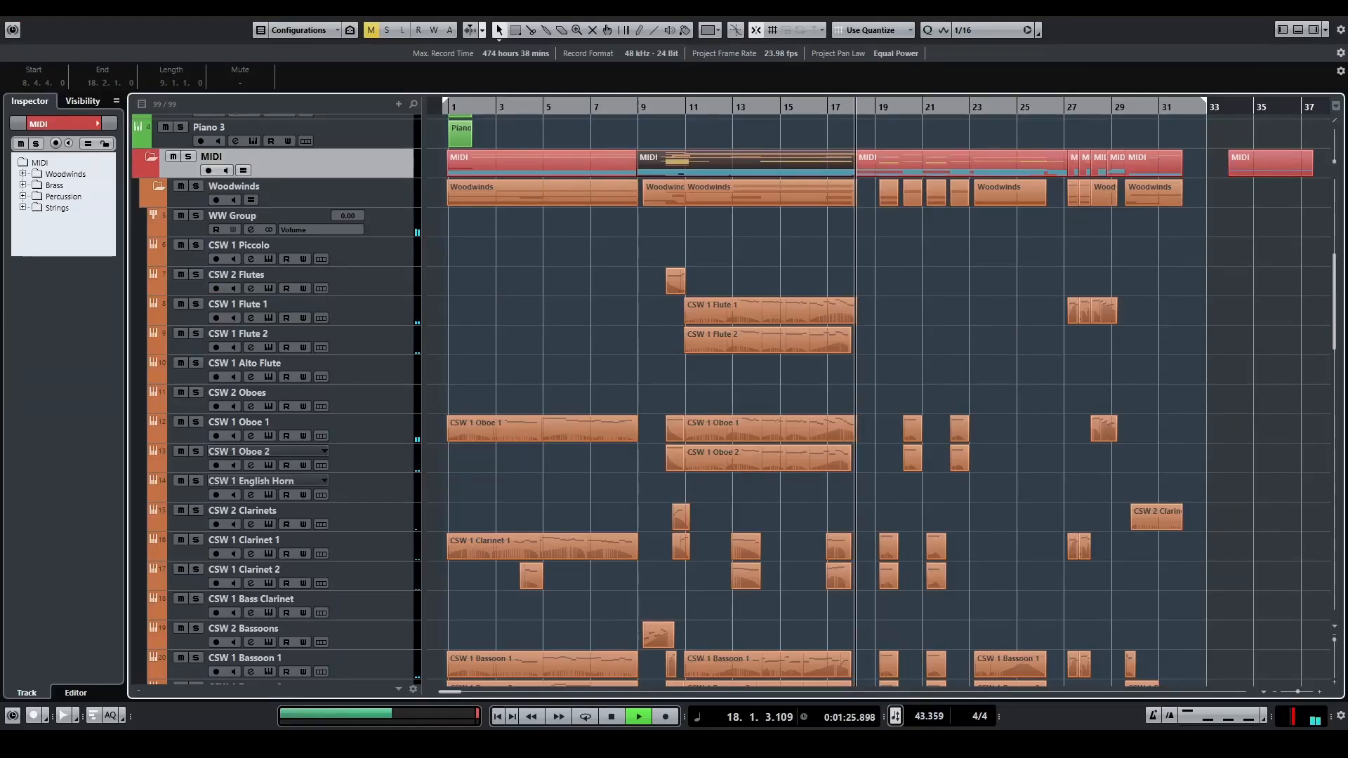
Step: Look through the woodwind, brass and percussion tracks in the arrangement while the piece plays
{"action": "scroll", "coordinate": [1194, 505], "scroll_direction": "down", "scroll_amount": 5}
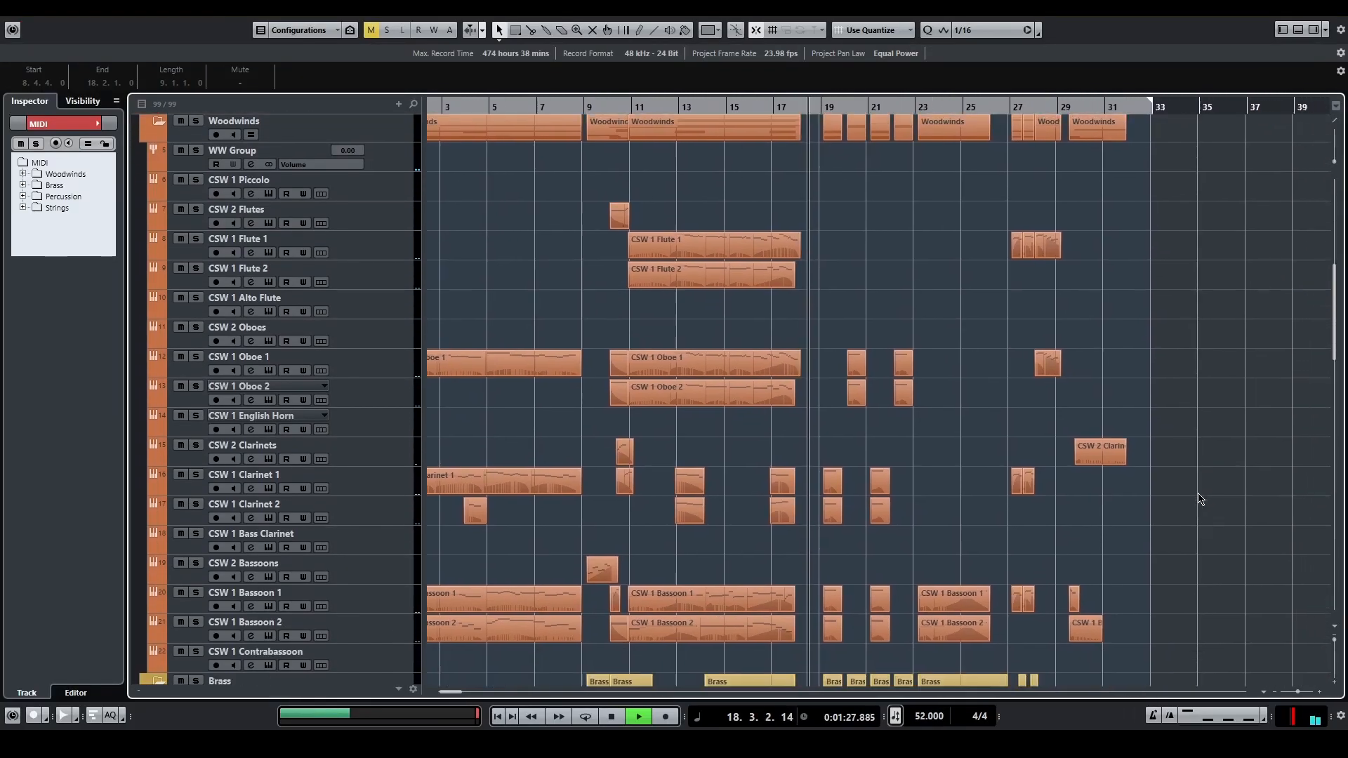
{"action": "scroll", "coordinate": [1106, 343], "scroll_direction": "down", "scroll_amount": 5}
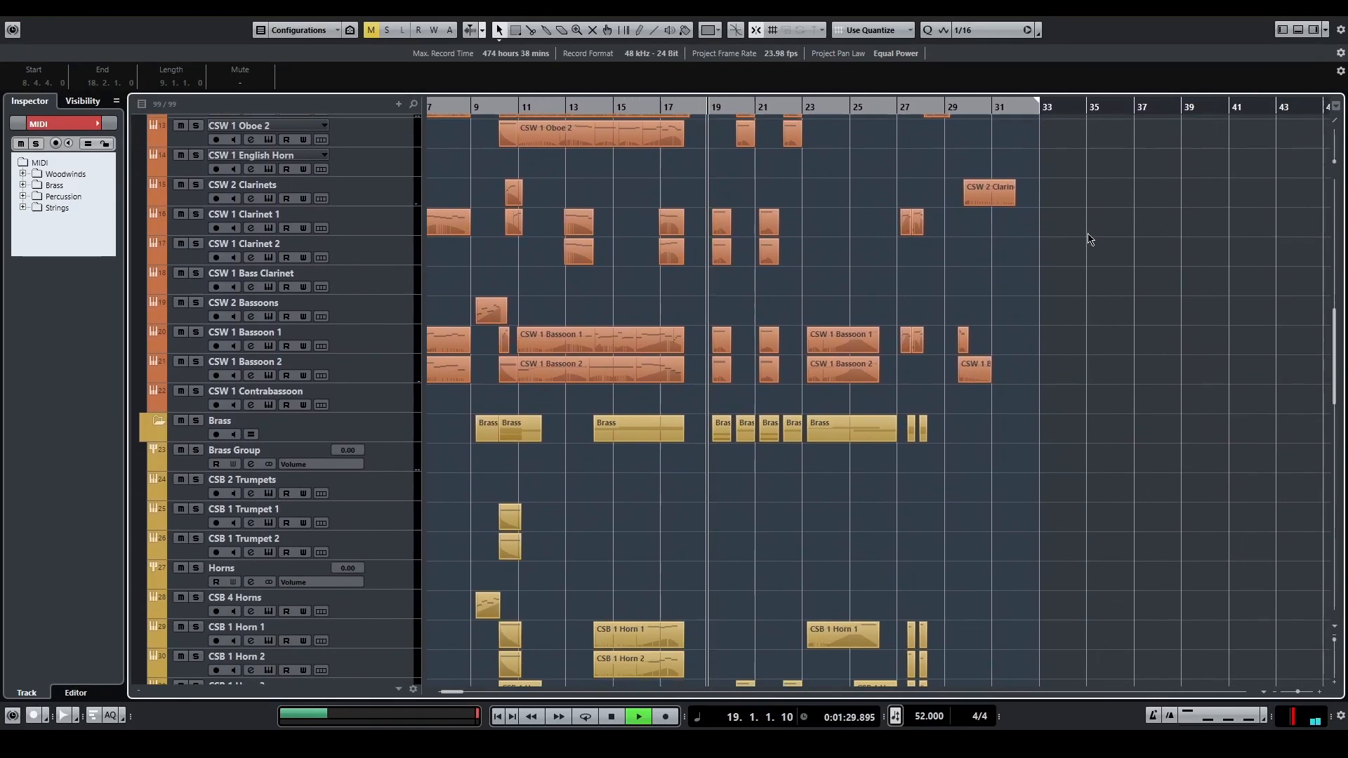
{"action": "scroll", "coordinate": [1041, 508], "scroll_direction": "down", "scroll_amount": 7}
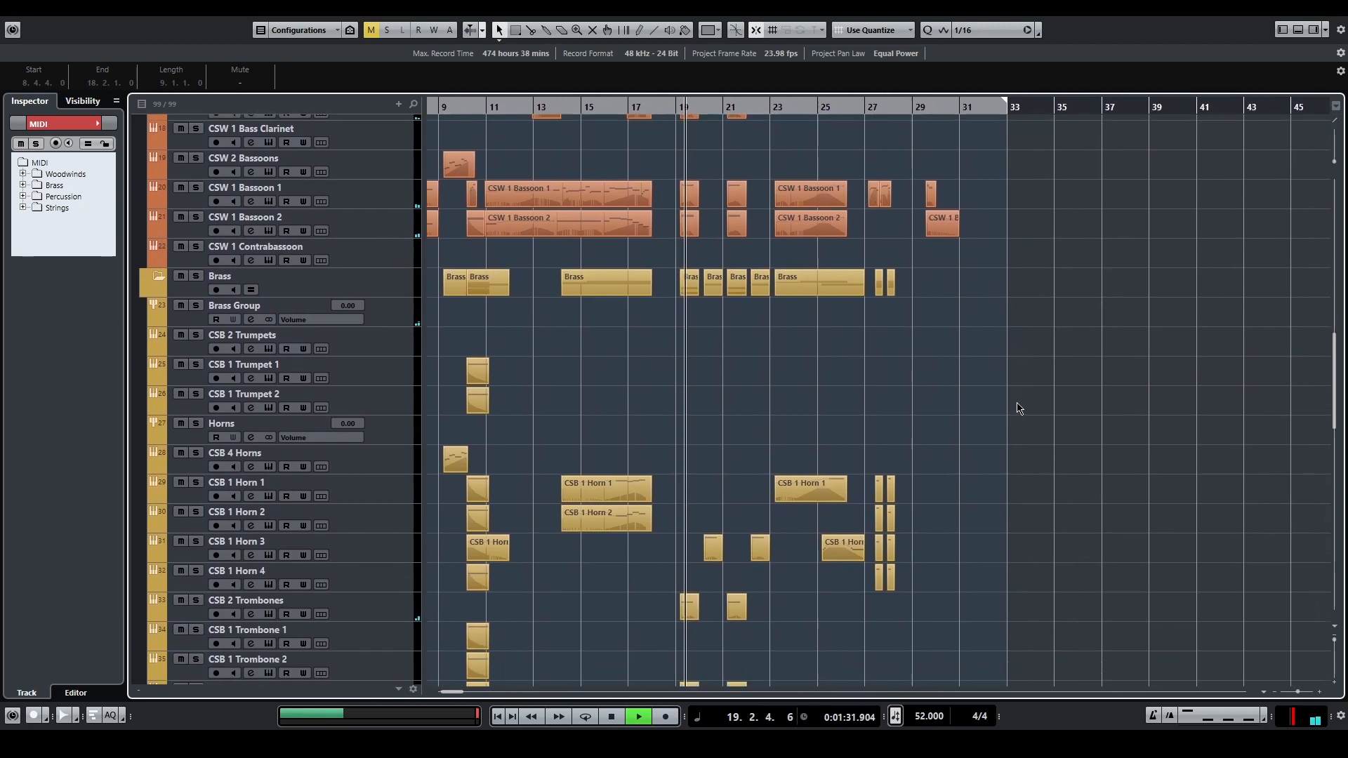
{"action": "scroll", "coordinate": [1011, 295], "scroll_direction": "down", "scroll_amount": 3}
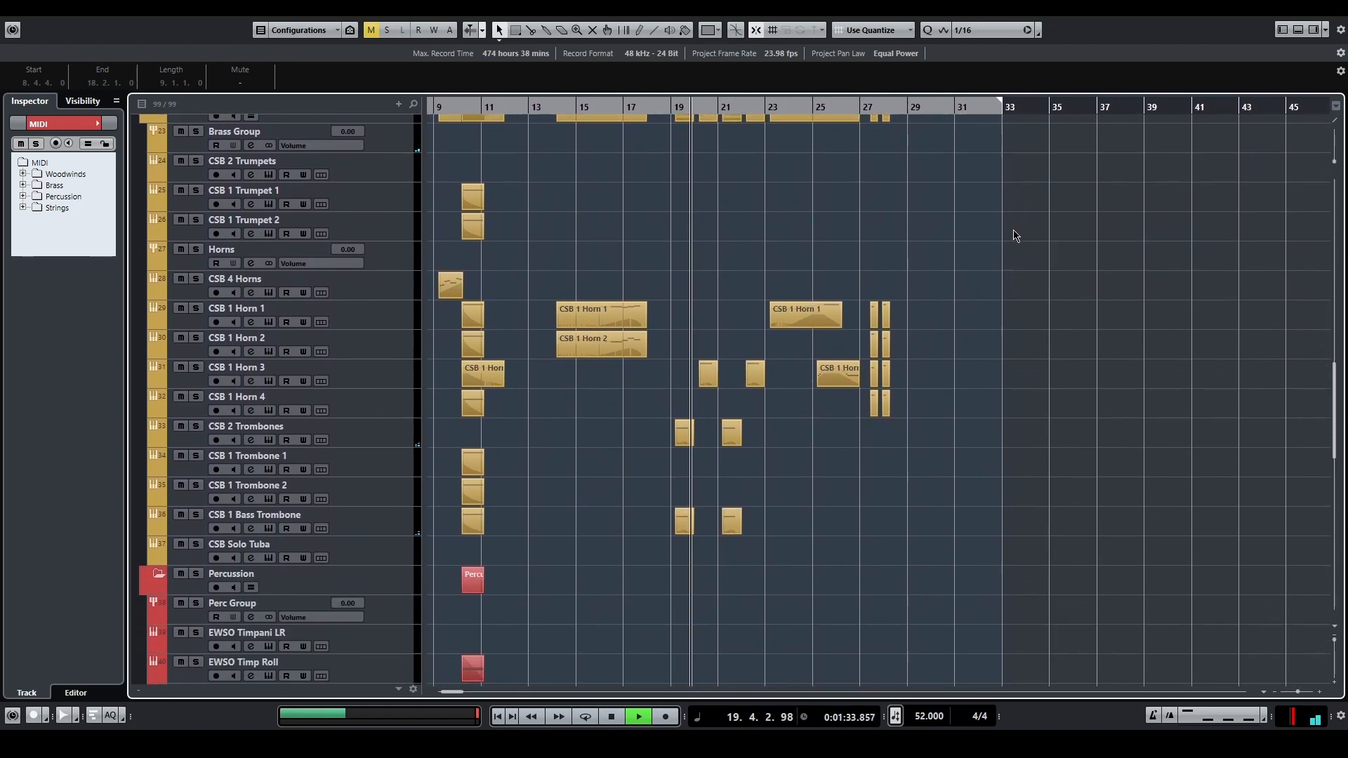
{"action": "scroll", "coordinate": [988, 544], "scroll_direction": "down", "scroll_amount": 10}
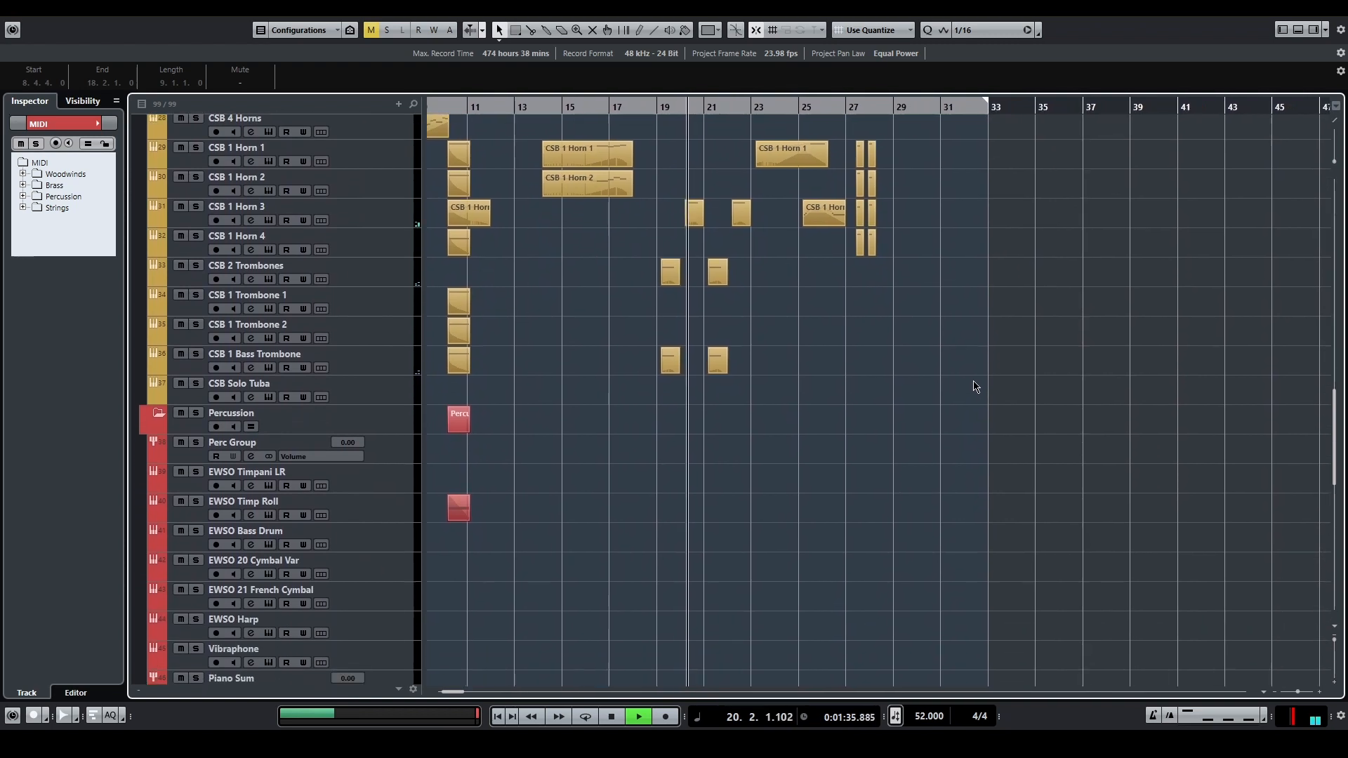
Step: Look through the percussion and string tracks in the arrangement while the piece plays
{"action": "scroll", "coordinate": [980, 240], "scroll_direction": "down", "scroll_amount": 7}
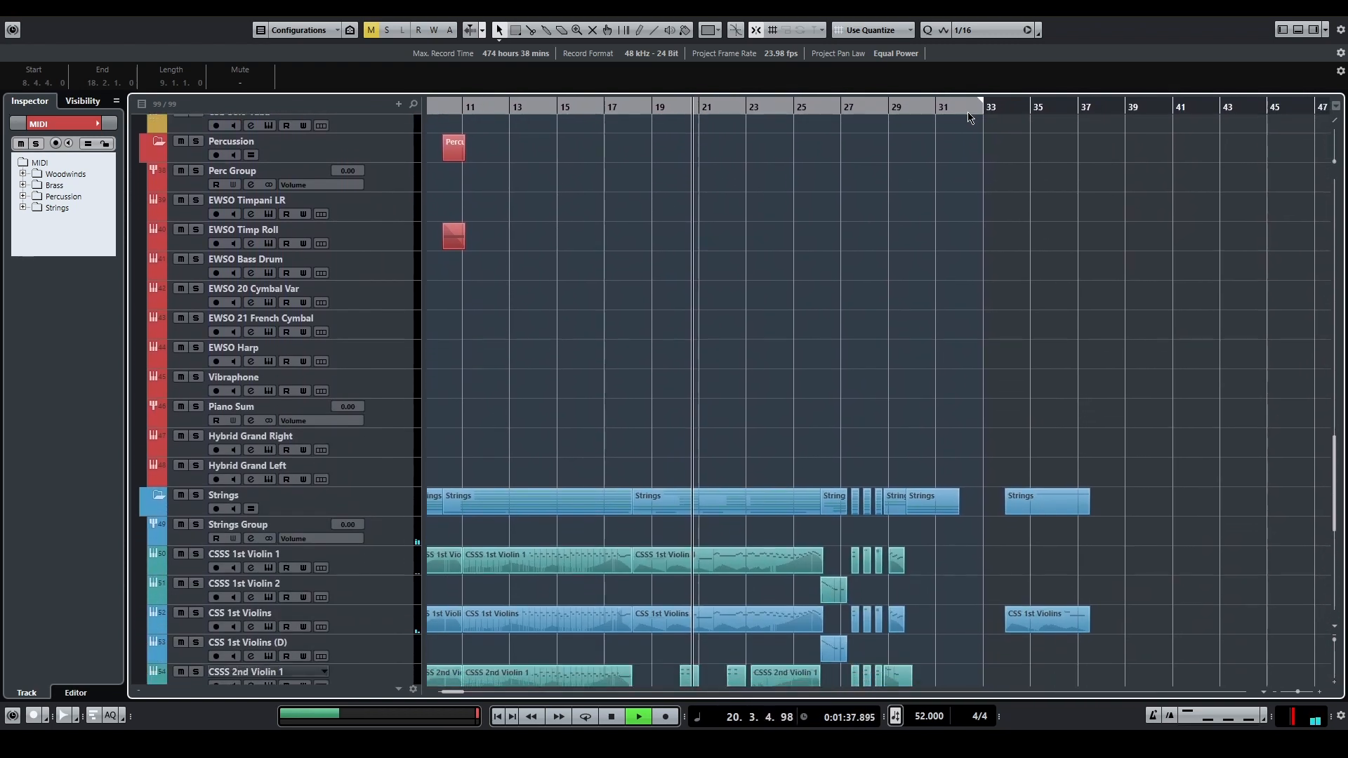
{"action": "scroll", "coordinate": [972, 349], "scroll_direction": "down", "scroll_amount": 1}
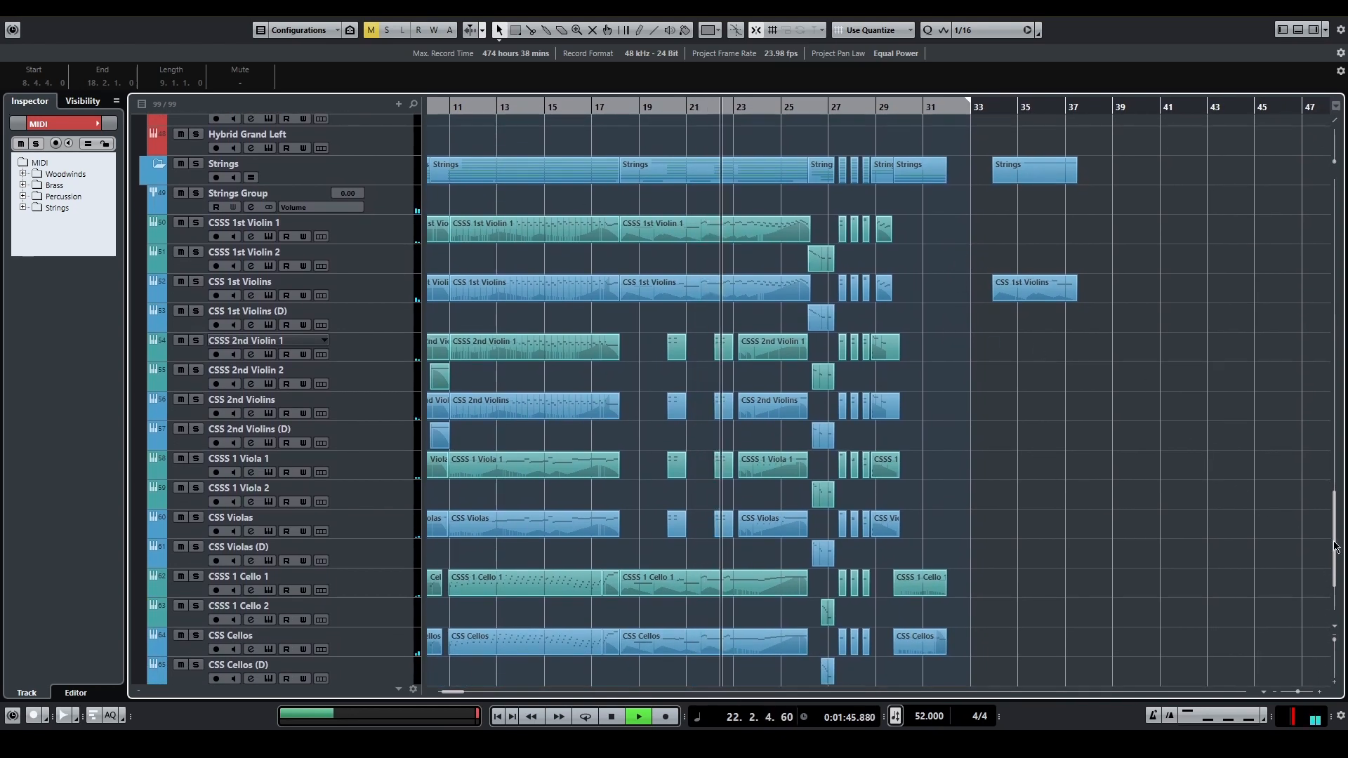
{"action": "left_click_drag", "start_coordinate": [1335, 546], "coordinate": [1284, 541]}
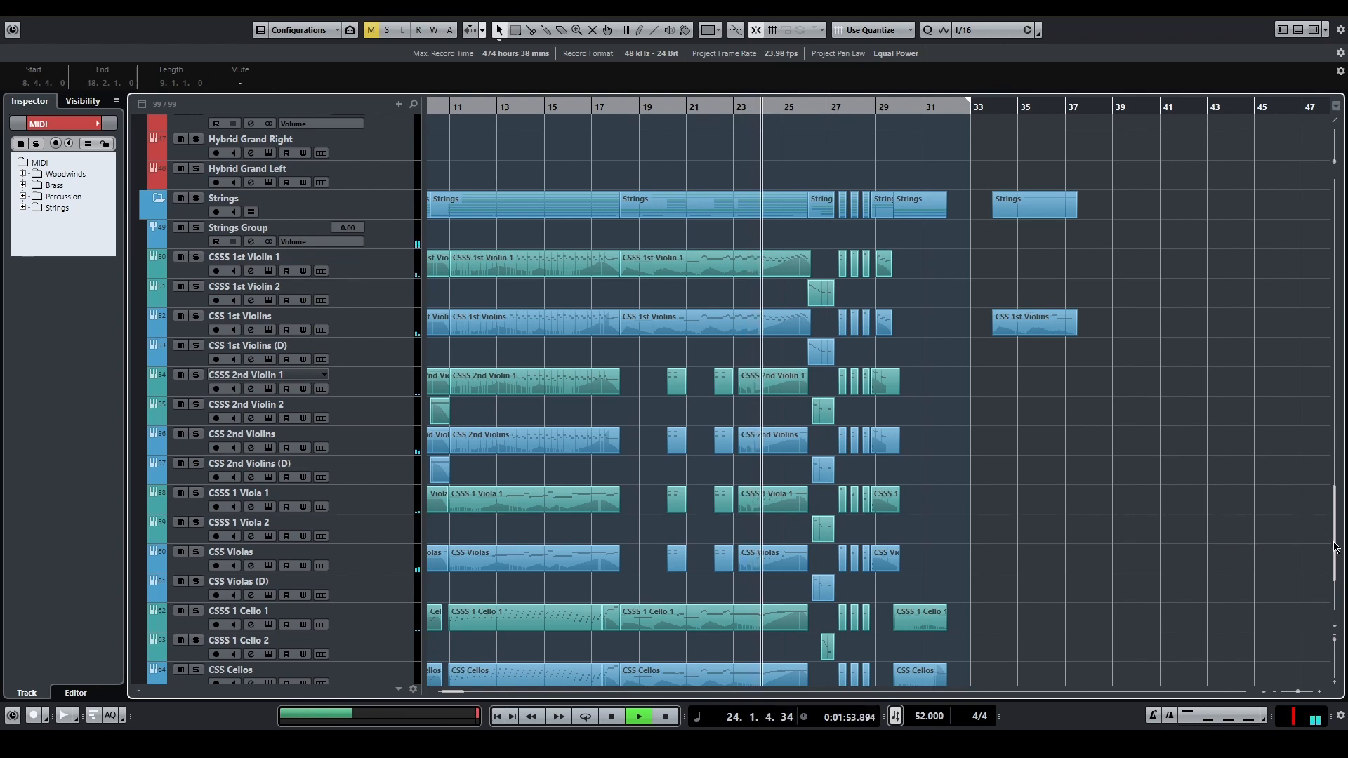
Step: Select the MIDI folder parts spanning about bars 27 to 32 and open them together in the Key Editor
{"action": "left_click_drag", "start_coordinate": [1335, 548], "coordinate": [1164, 341]}
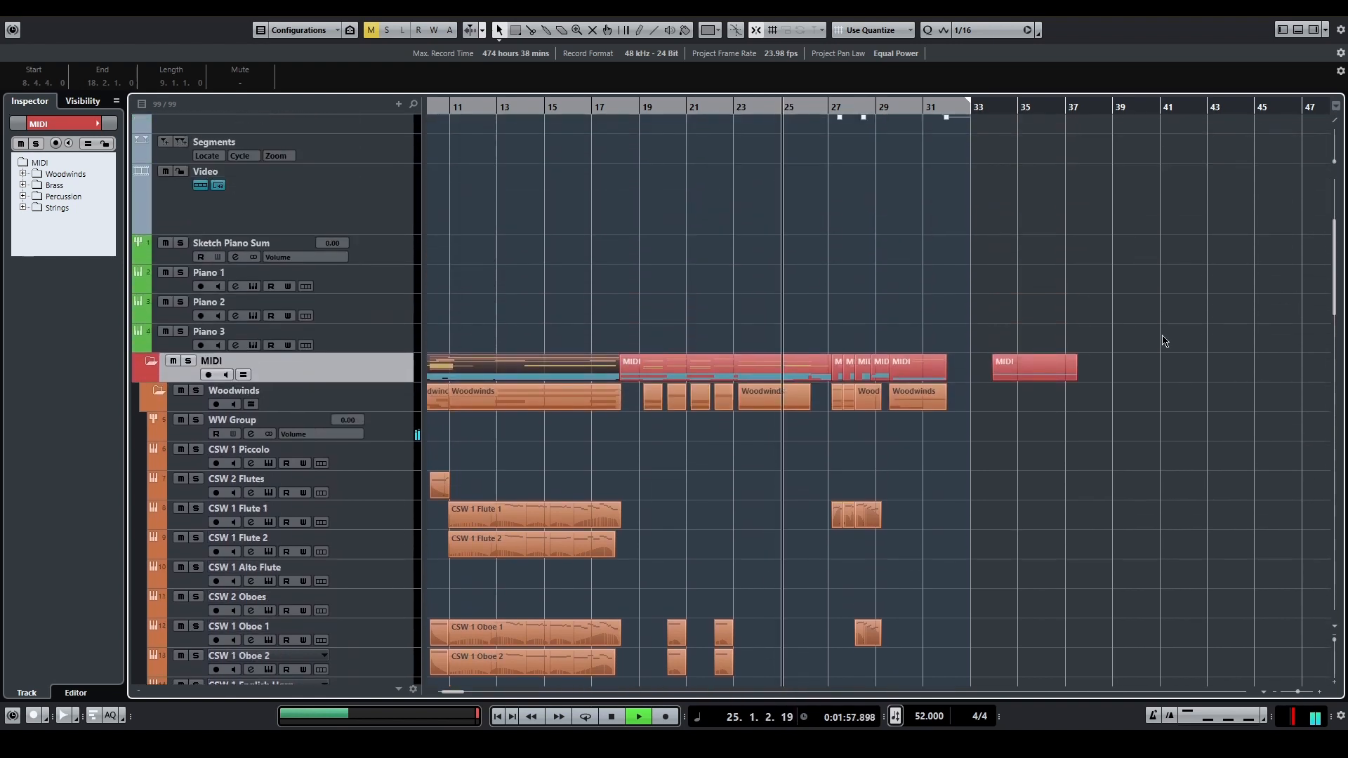
{"action": "left_click_drag", "start_coordinate": [839, 337], "coordinate": [946, 376]}
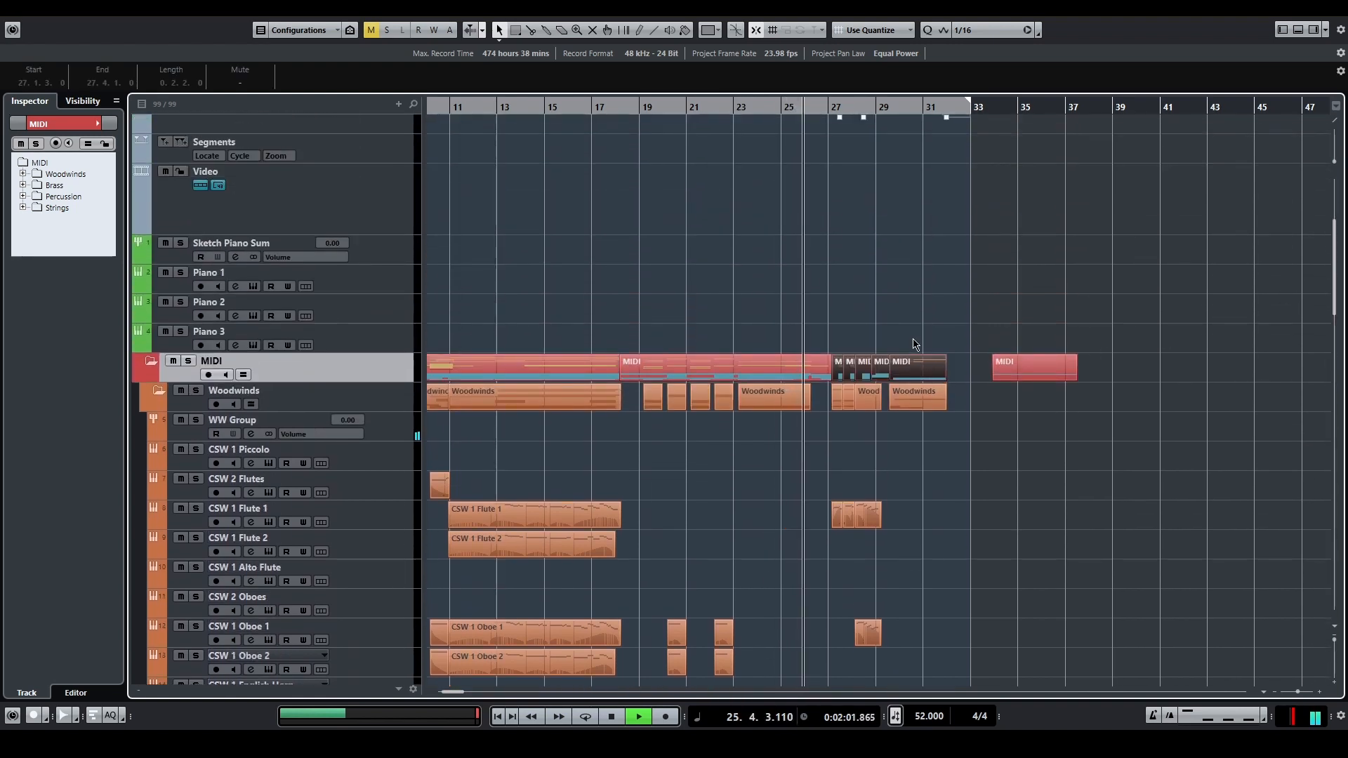
{"action": "key", "text": "ctrl+e"}
{"action": "left_click_drag", "start_coordinate": [656, 441], "coordinate": [956, 513]}
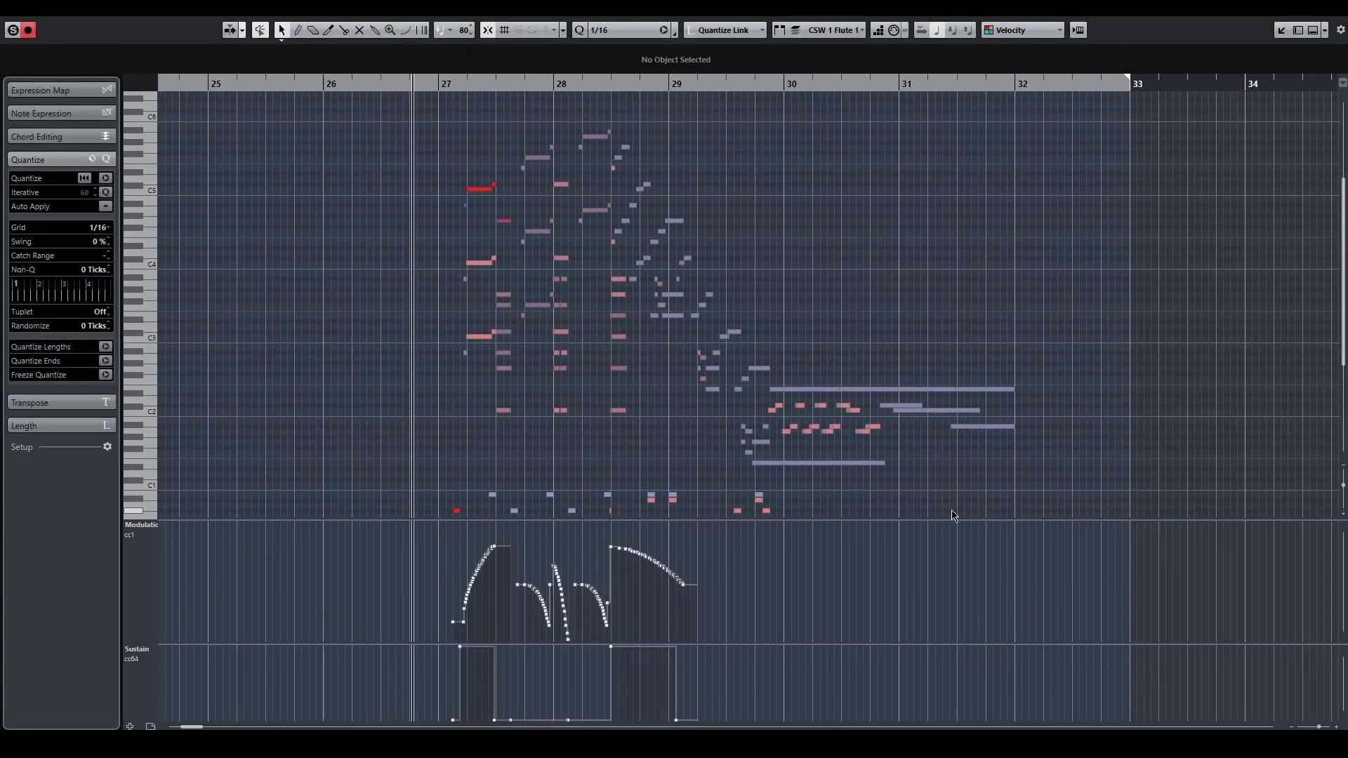